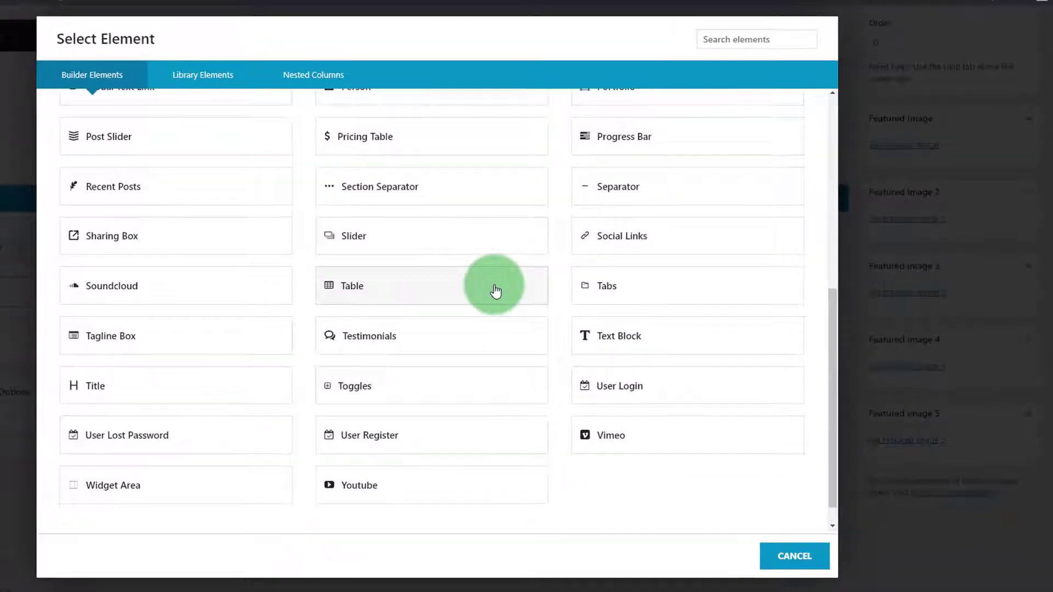
- Add a Title element and replace its placeholder text with "Welcome To Our Channel"
left_click(175, 394)
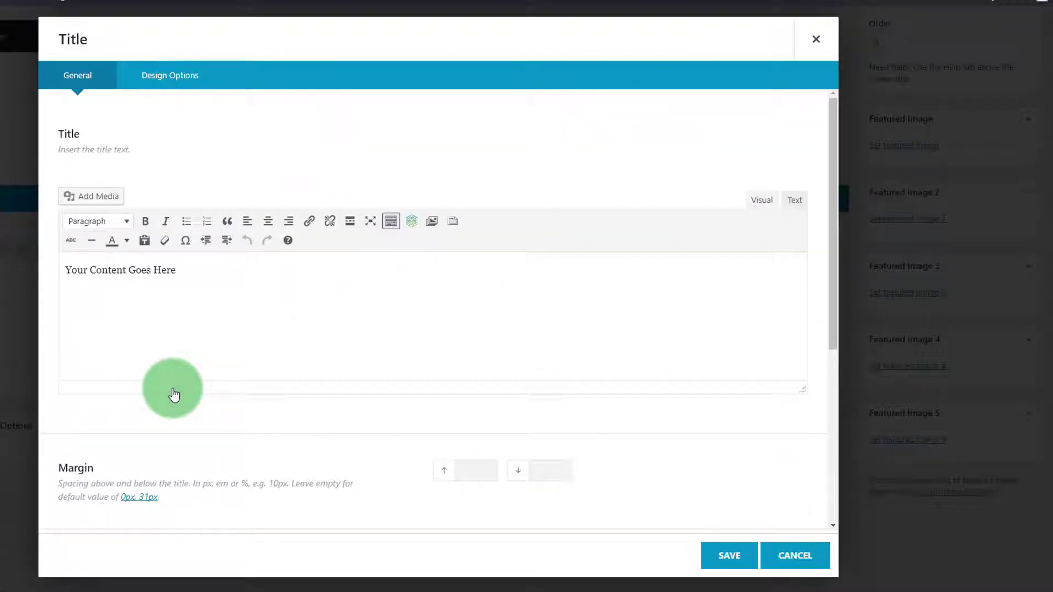
left_click(236, 275)
key("ctrl+a")
key("BackSpace")
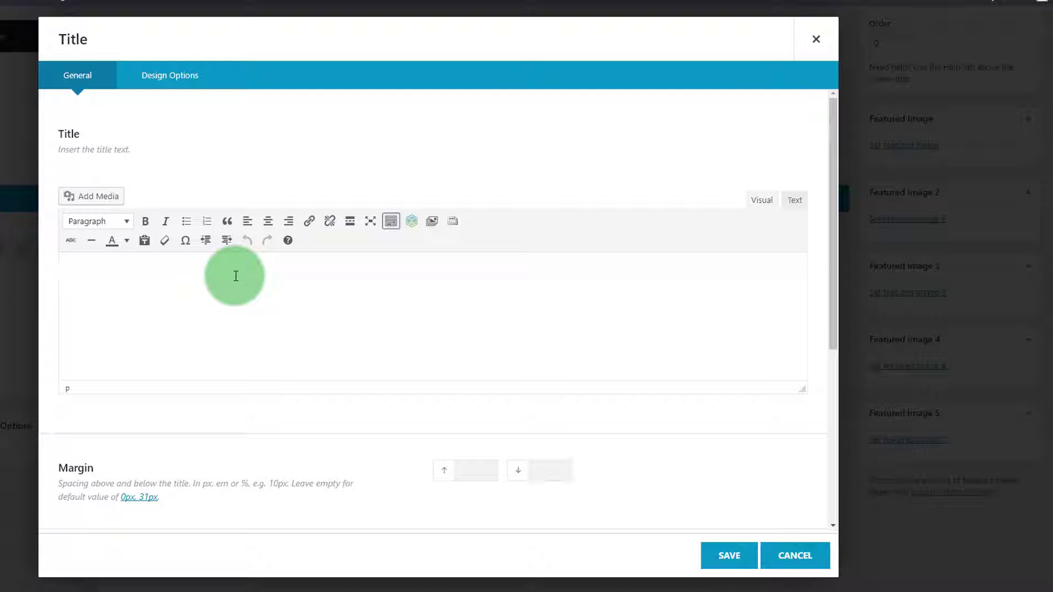
type("WElcome To Our Channel")
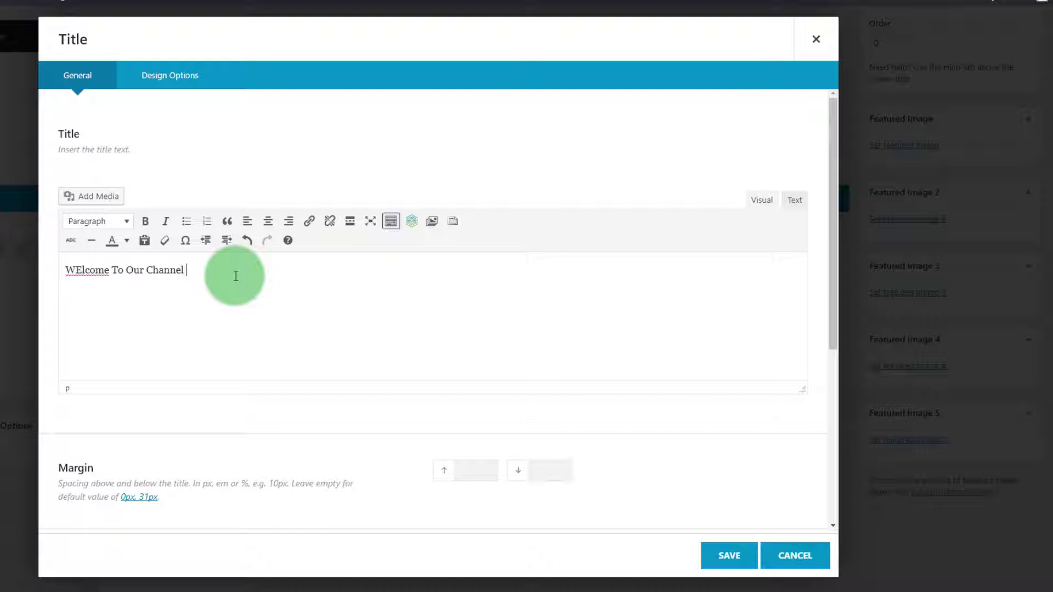
key("Home")
key("Right")
key("Right")
key("shift+Left")
type("e")
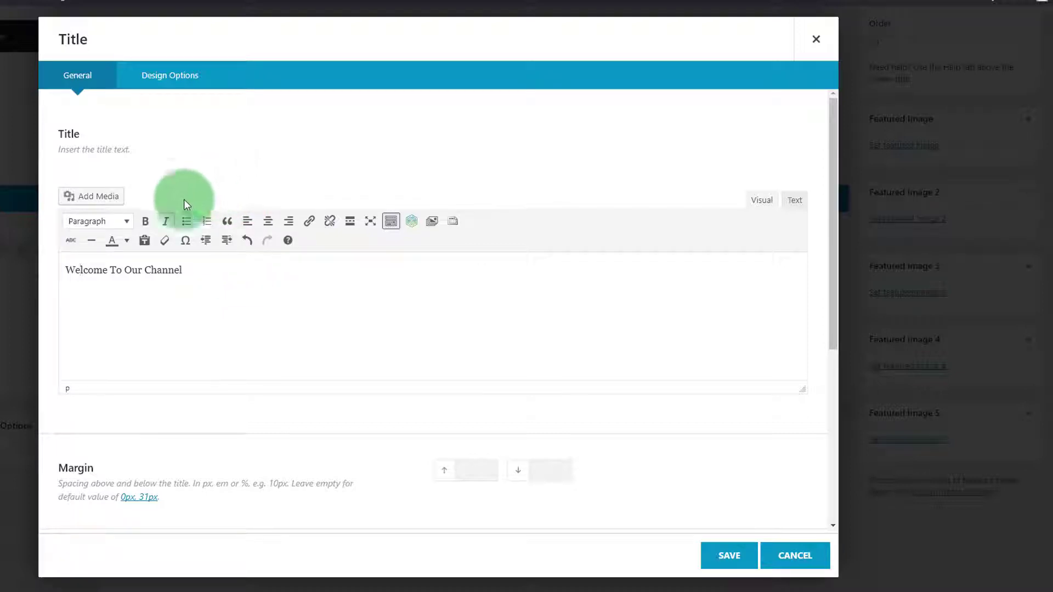
- Colour the whole "Welcome To Our Channel" title text red
double_click(168, 273)
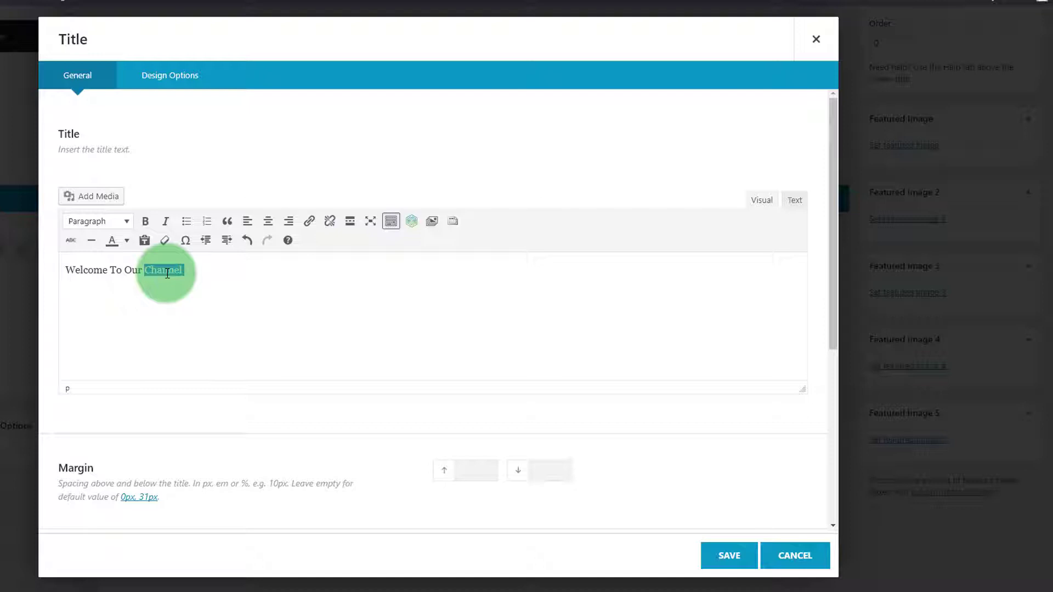
triple_click(167, 272)
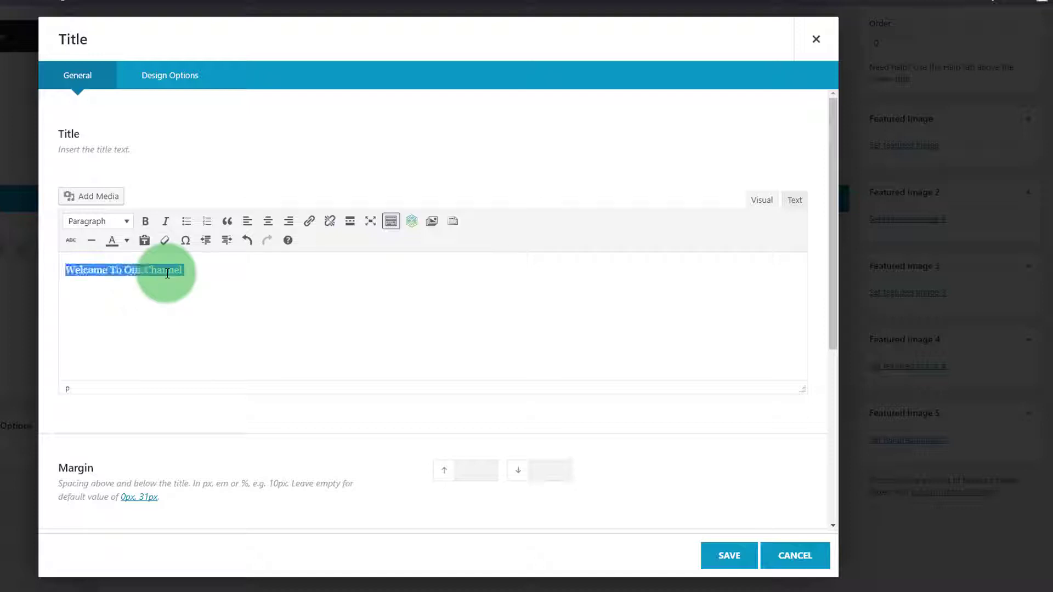
left_click(128, 243)
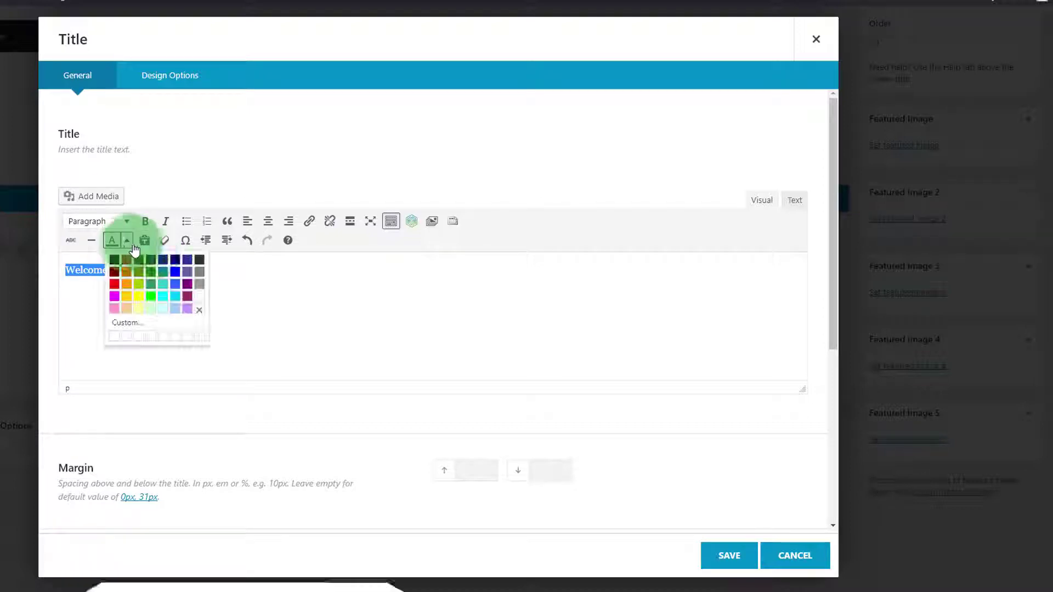
left_click(115, 282)
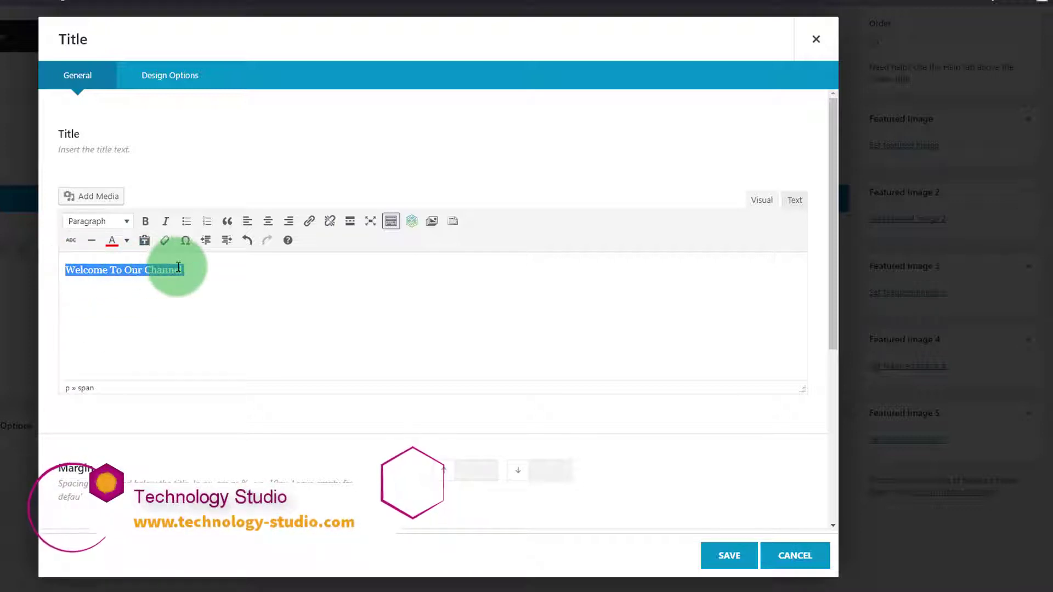
- Set the title's size to H2, alignment to Center and separator to Single Solid, and save the element
left_click(183, 77)
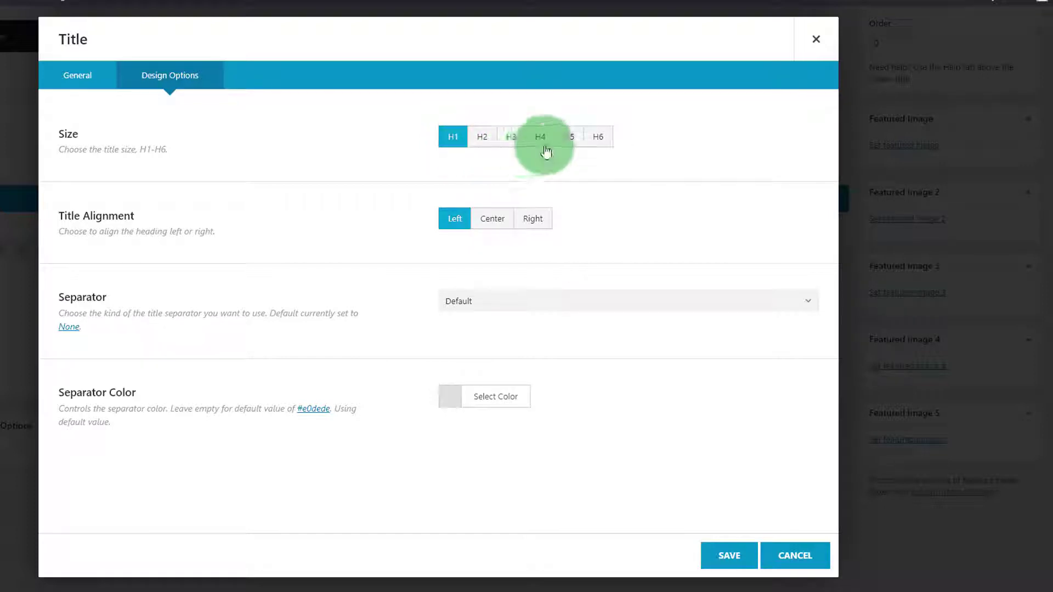
left_click(486, 145)
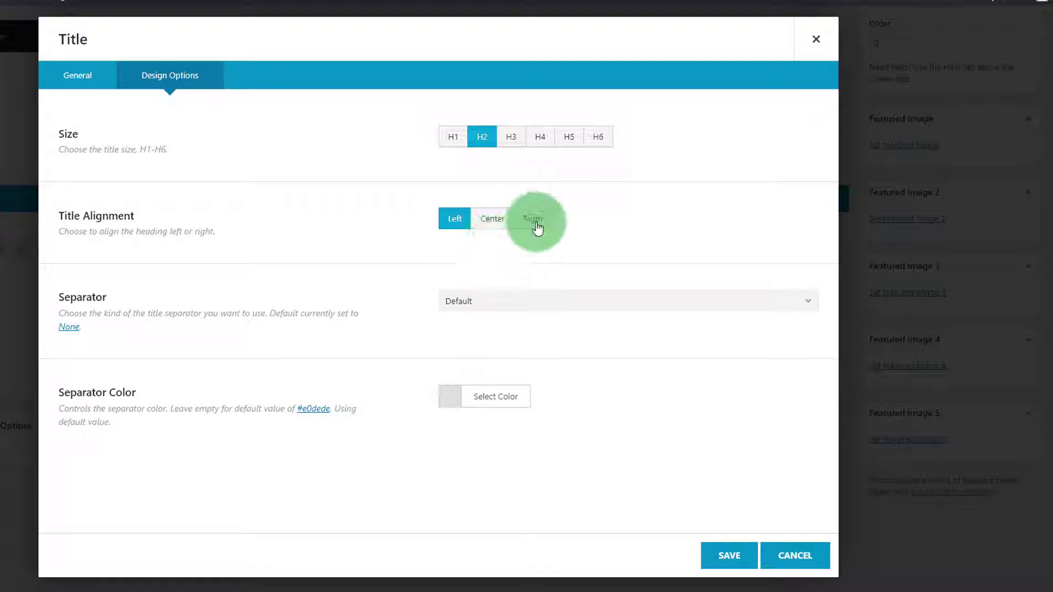
left_click(498, 229)
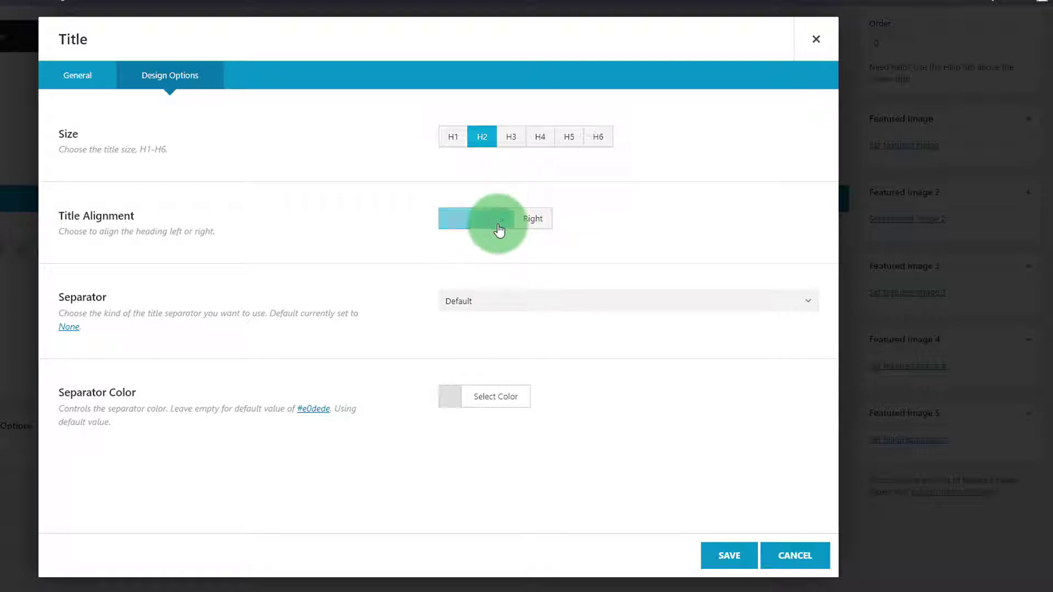
left_click(467, 306)
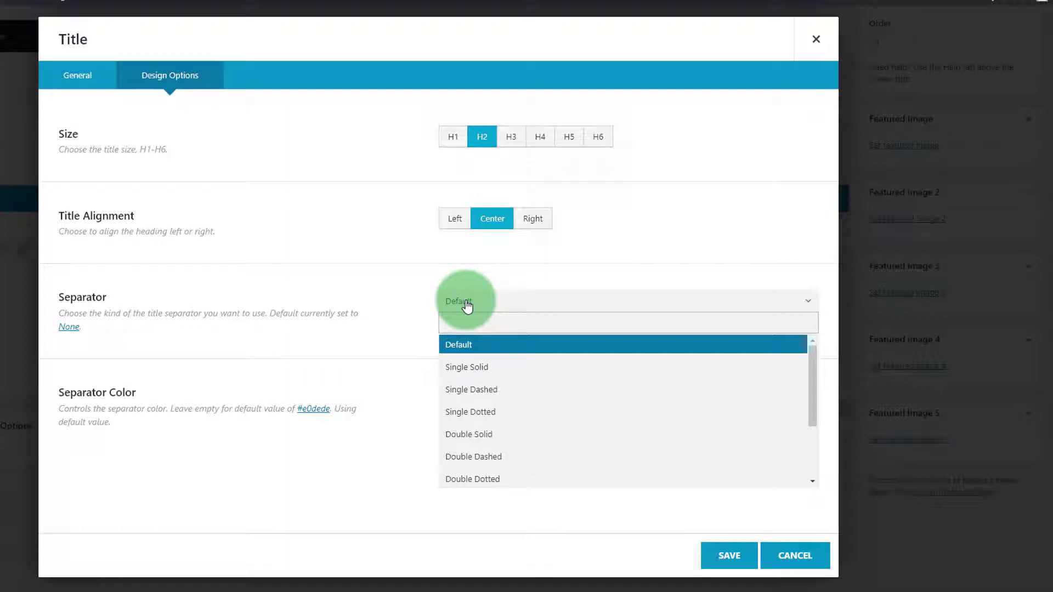
left_click(464, 367)
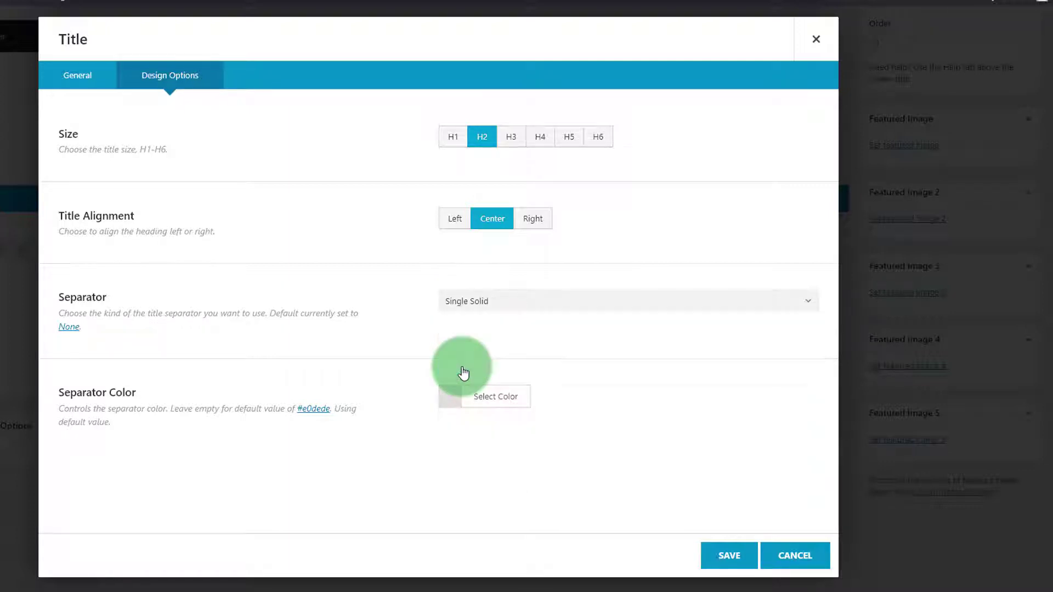
left_click(729, 556)
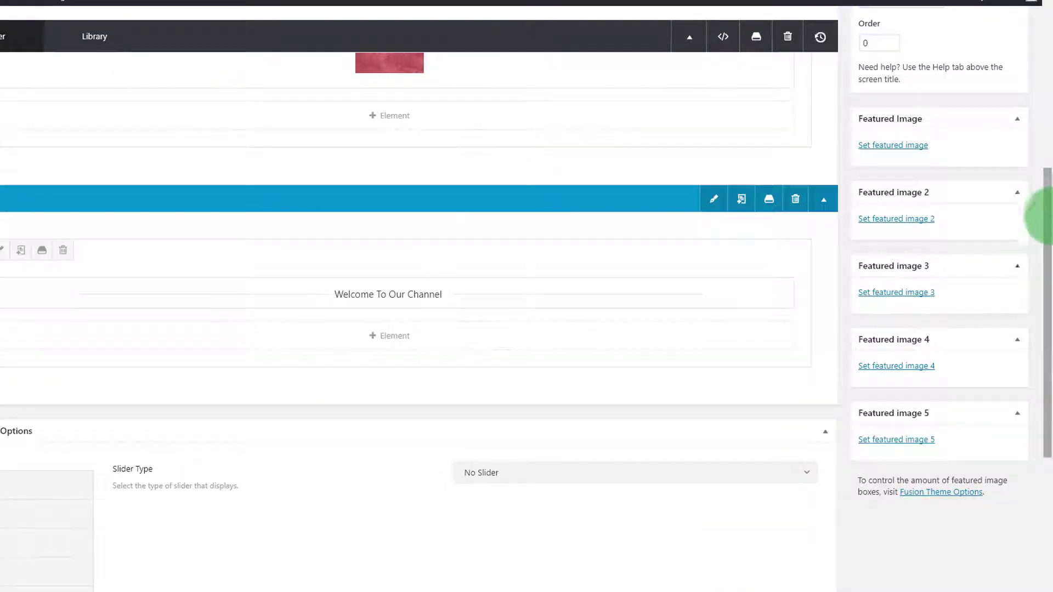
- Update the page and reload the live Avada Features page to check the new title
left_click_drag(1041, 216, 1050, 116)
left_click(993, 247)
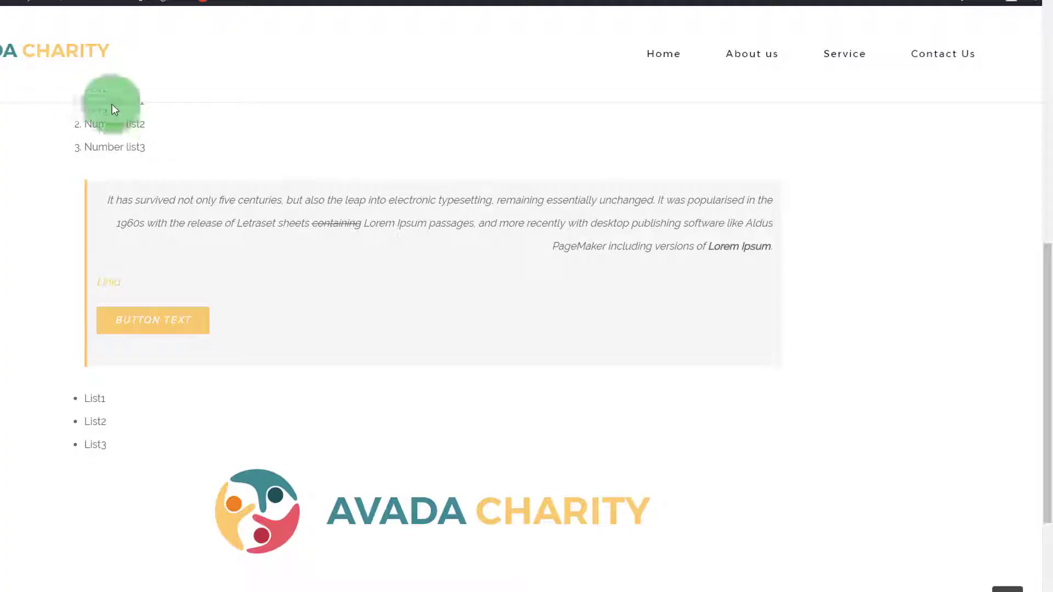
right_click(228, 151)
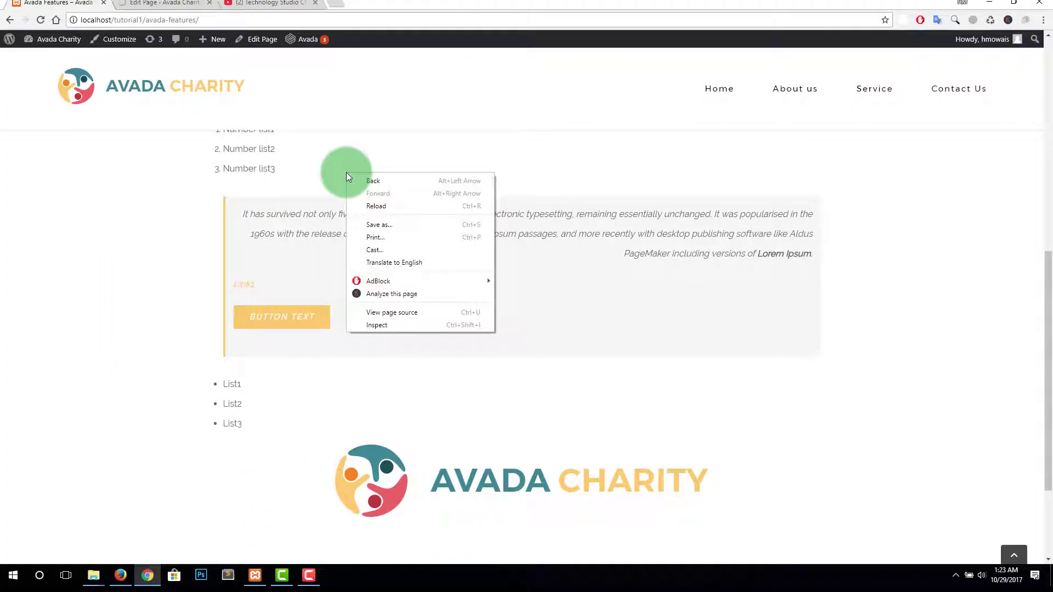
left_click(365, 206)
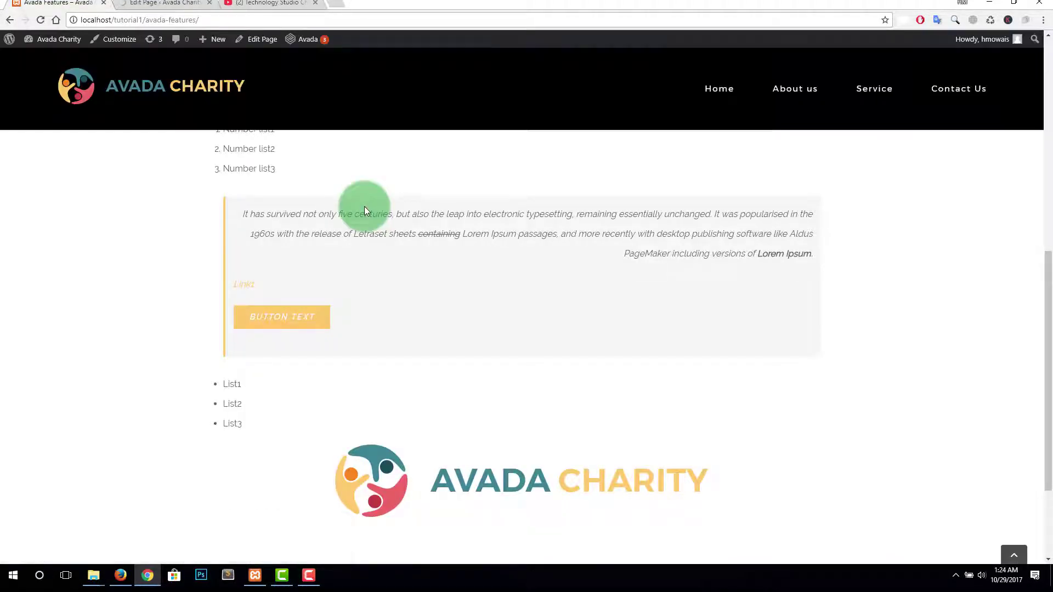
right_click(365, 210)
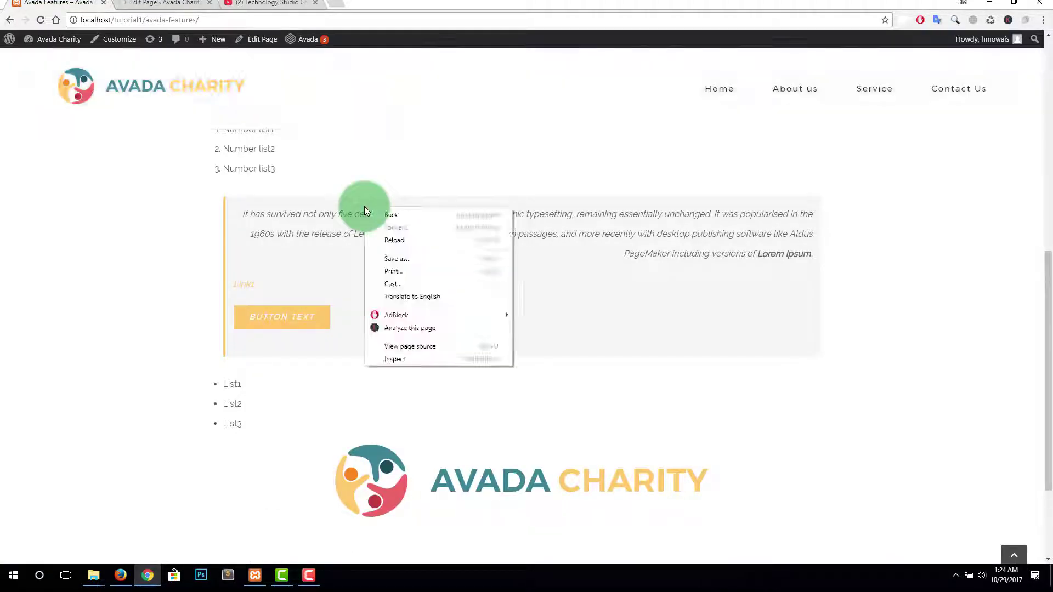
left_click(377, 240)
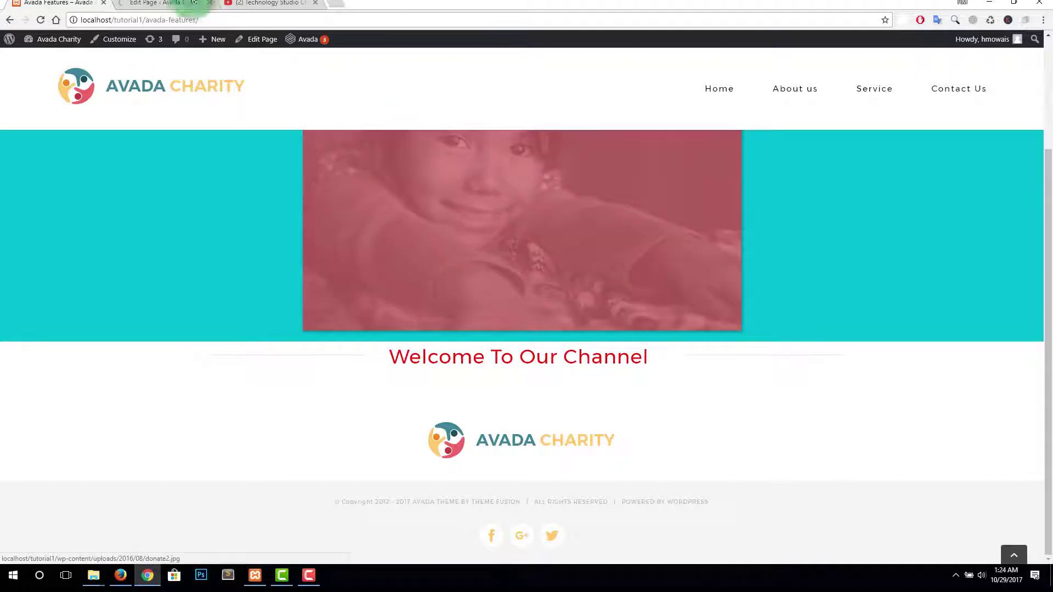
- Return to the page editor, change the "Welcome To Our Channel" title's separator to Double Solid, and save the element
left_click(172, 3)
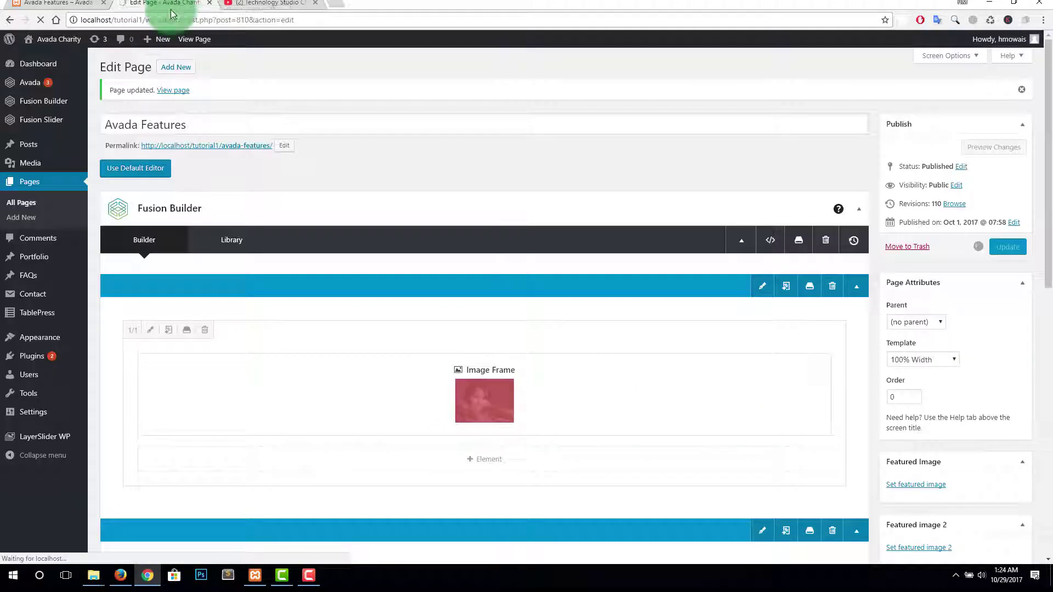
left_click(170, 19)
left_click(171, 20)
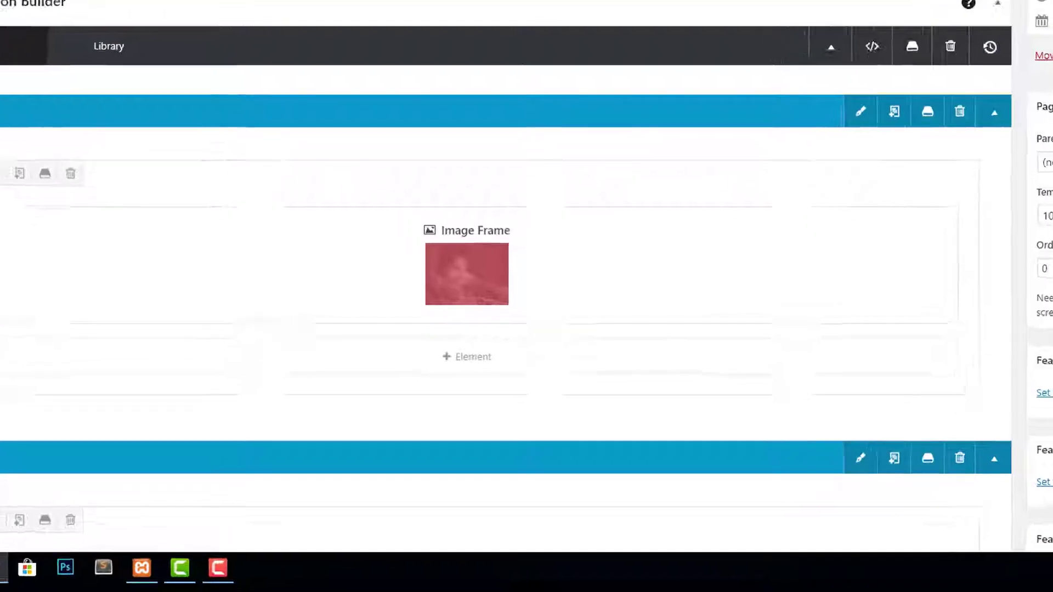
scroll(587, 329, "down", 3)
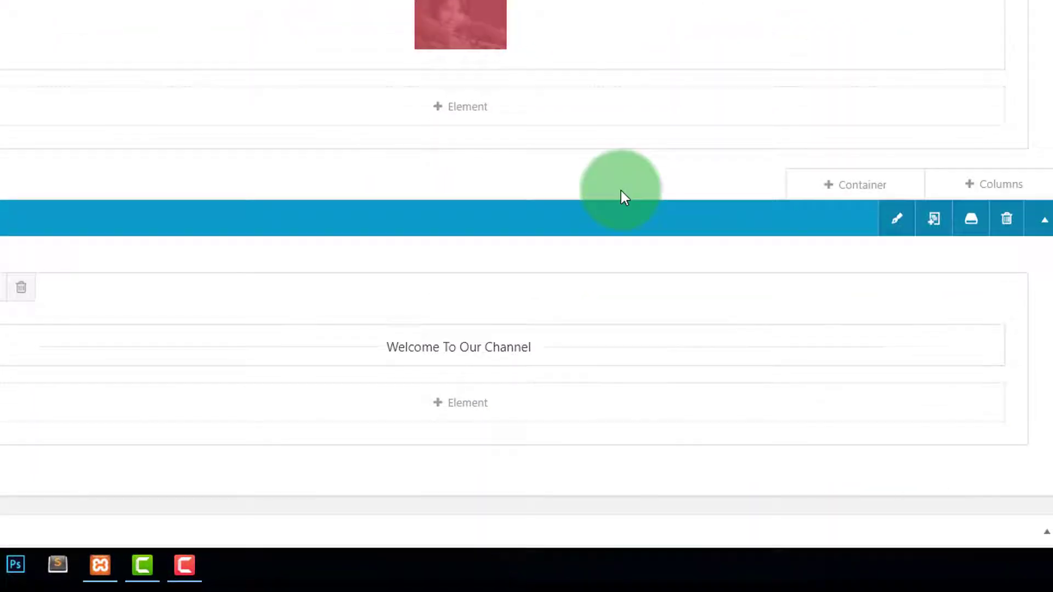
left_click(423, 346)
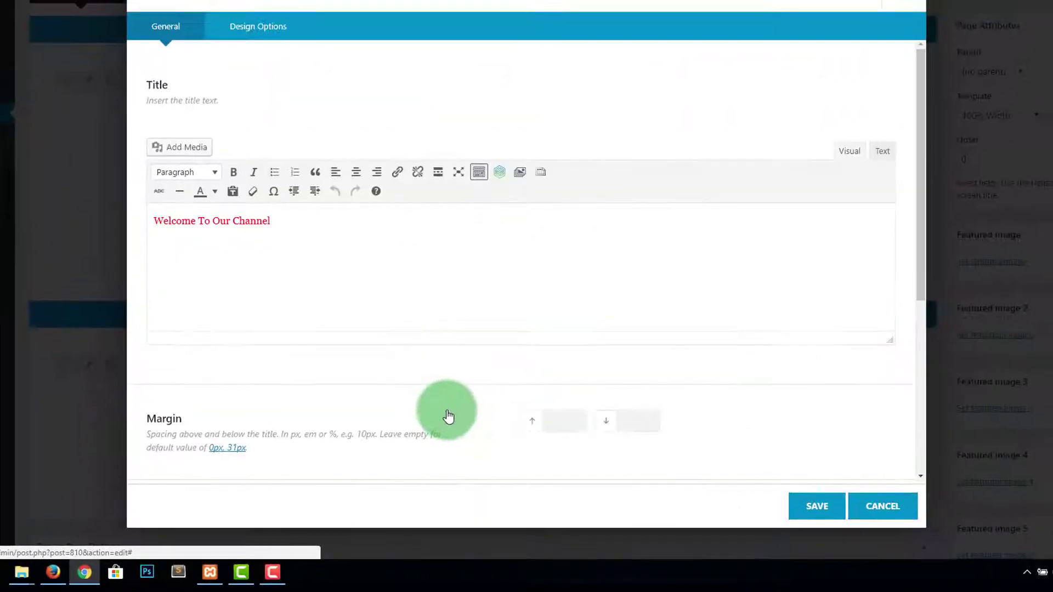
left_click(258, 27)
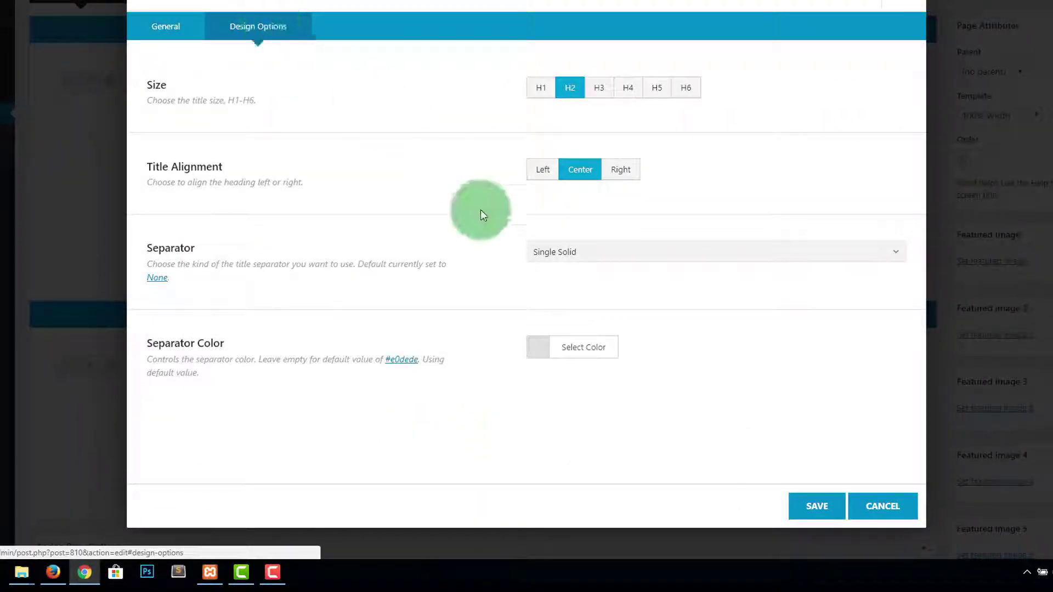
left_click(546, 257)
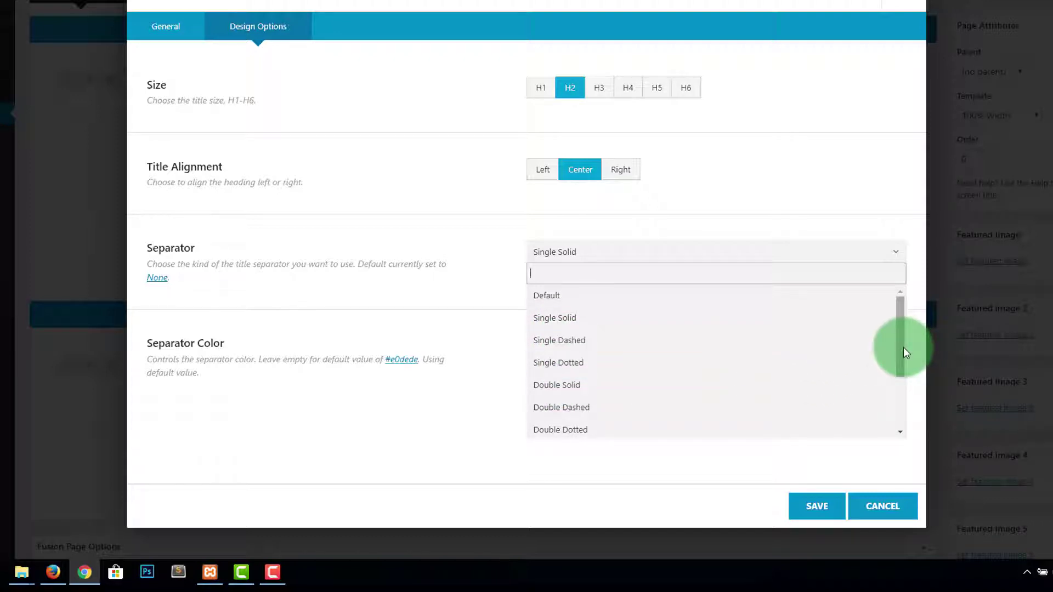
left_click_drag(904, 347, 905, 394)
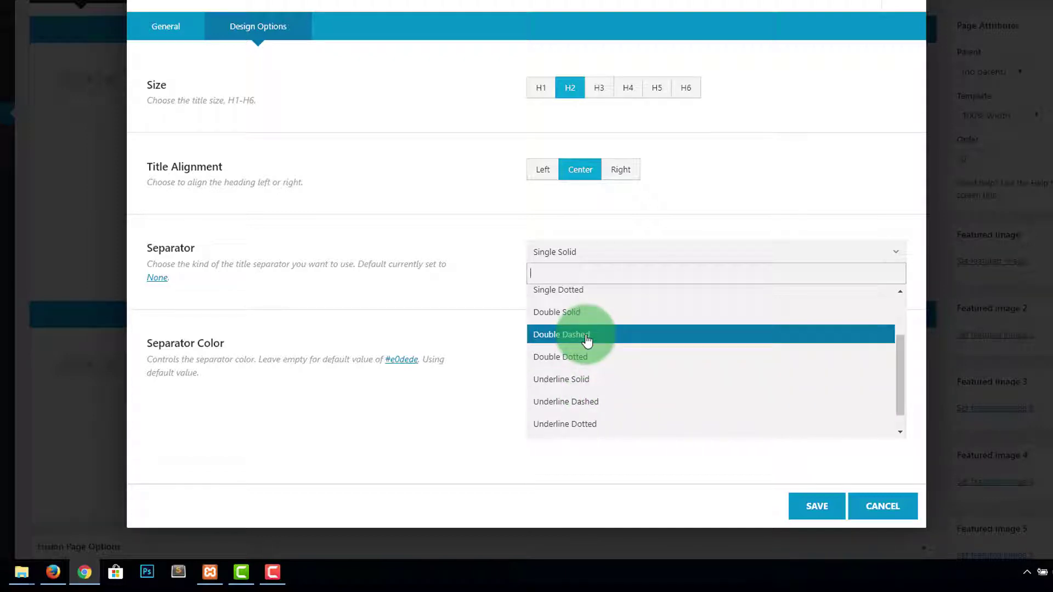
double_click(575, 321)
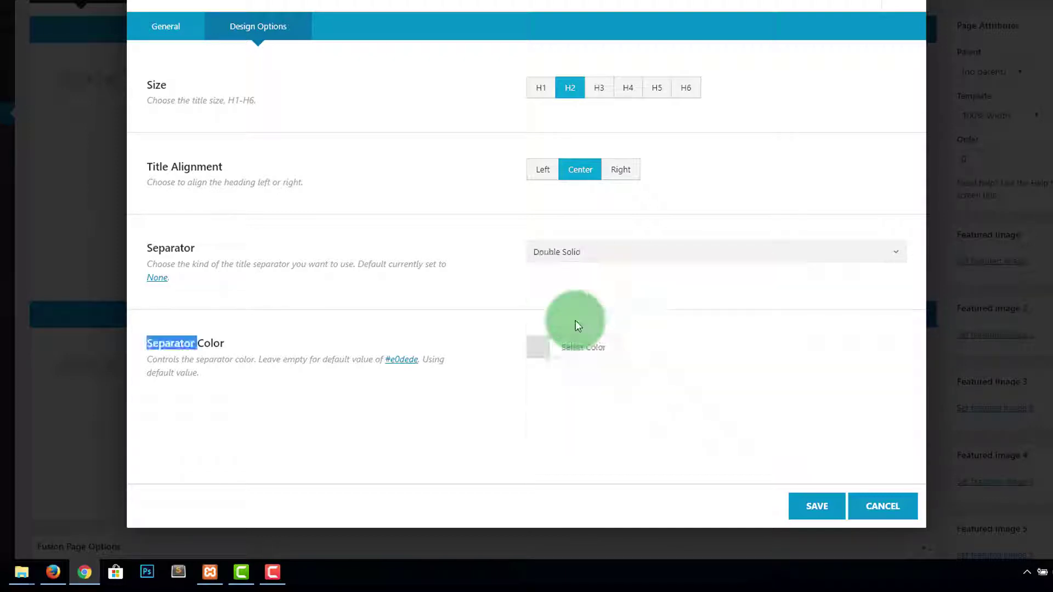
left_click(806, 505)
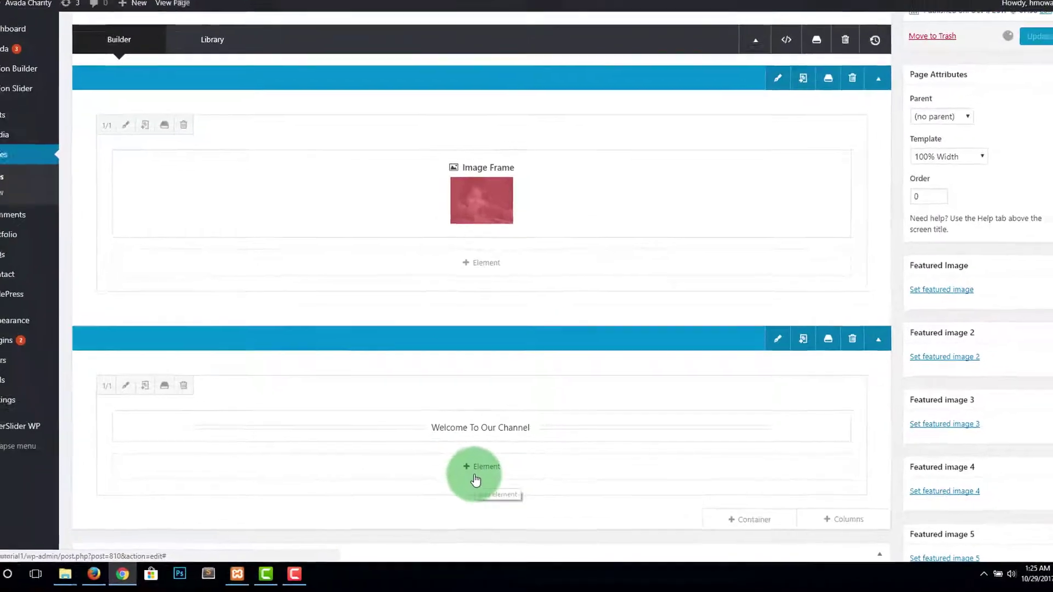
- Update the page and reload the live page to check the title's changed separator
key("Return")
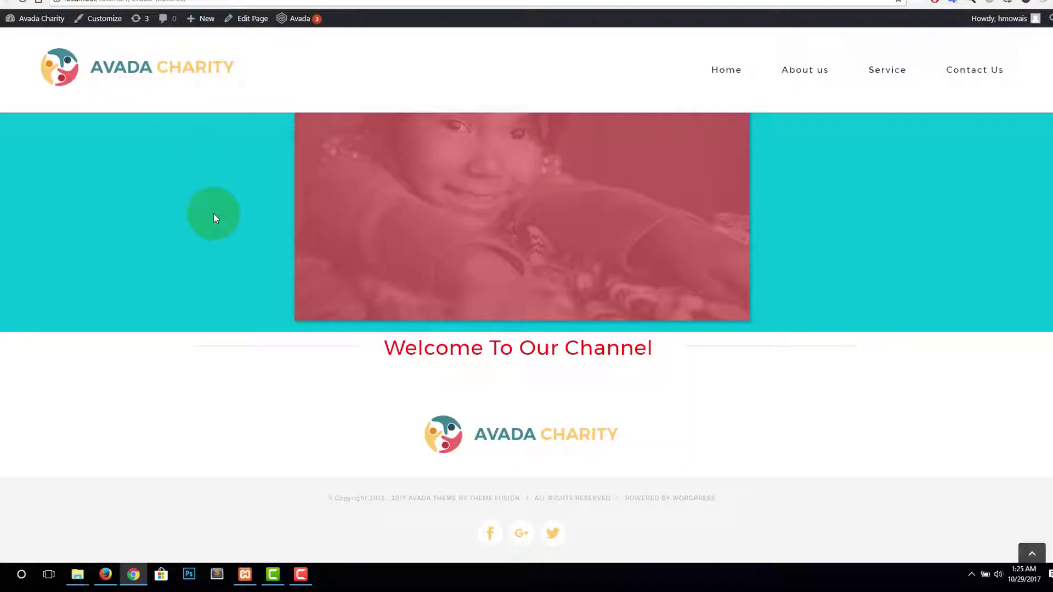
right_click(214, 214)
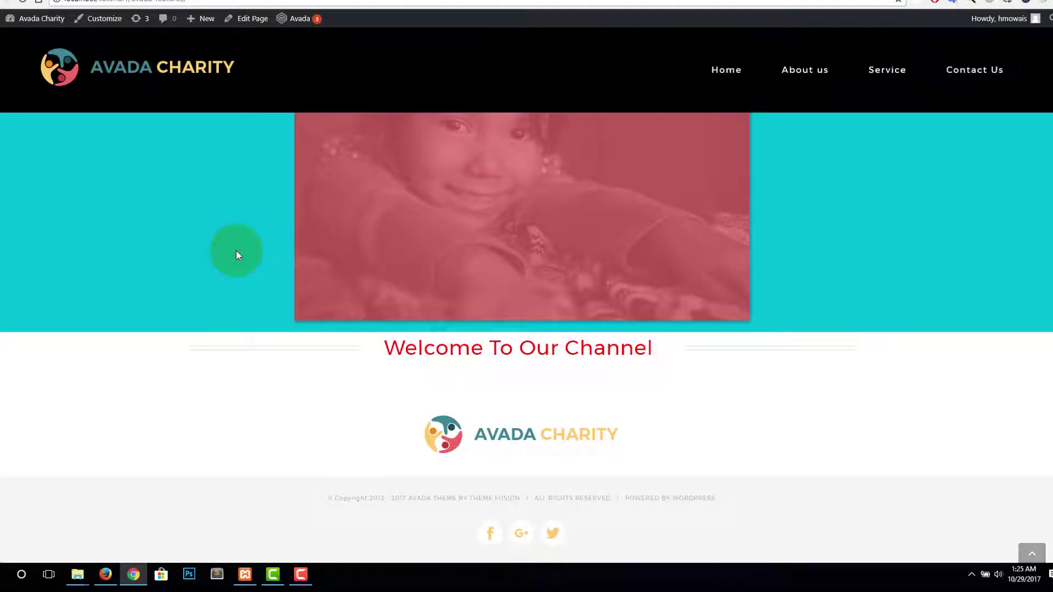
left_click(419, 388)
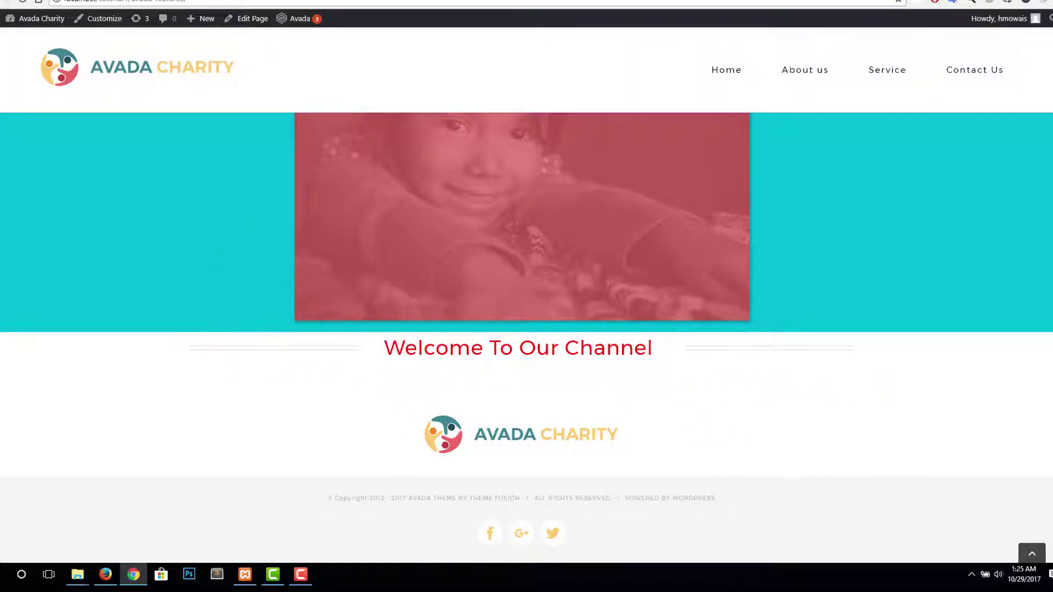
- Return to the page editor, change the "Welcome To Our Channel" title's separator to Underline Dotted, and save the element
key("ctrl+Tab")
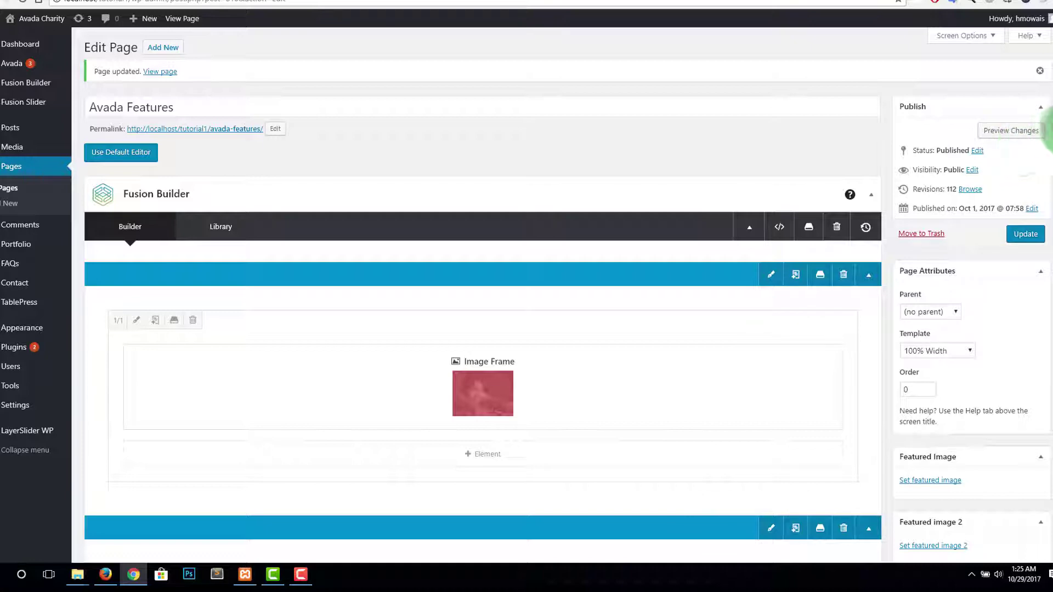
scroll(1042, 216, "down", 2)
scroll(1045, 218, "down", 4)
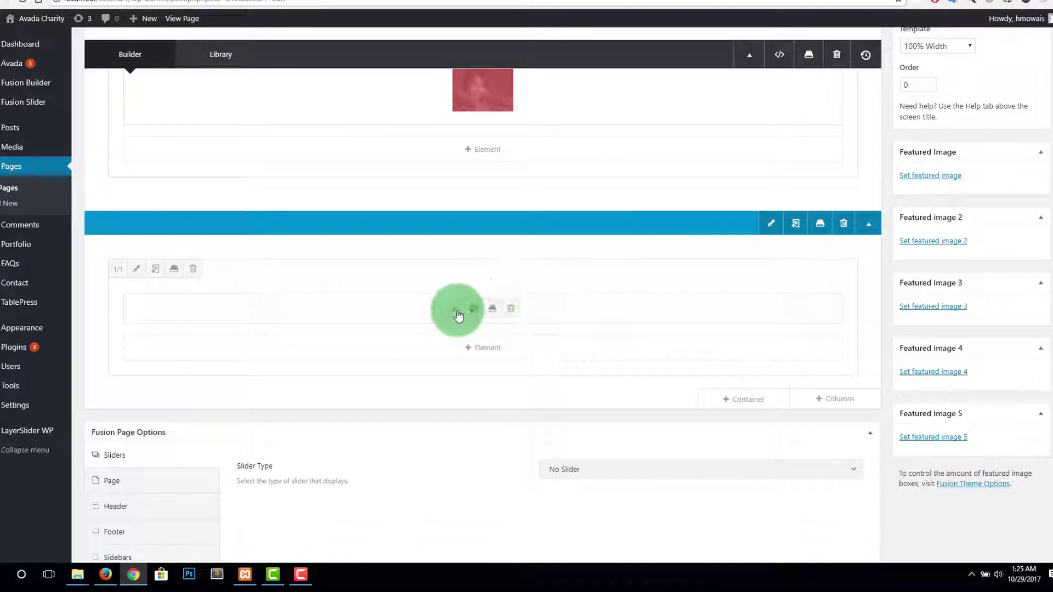
left_click(457, 315)
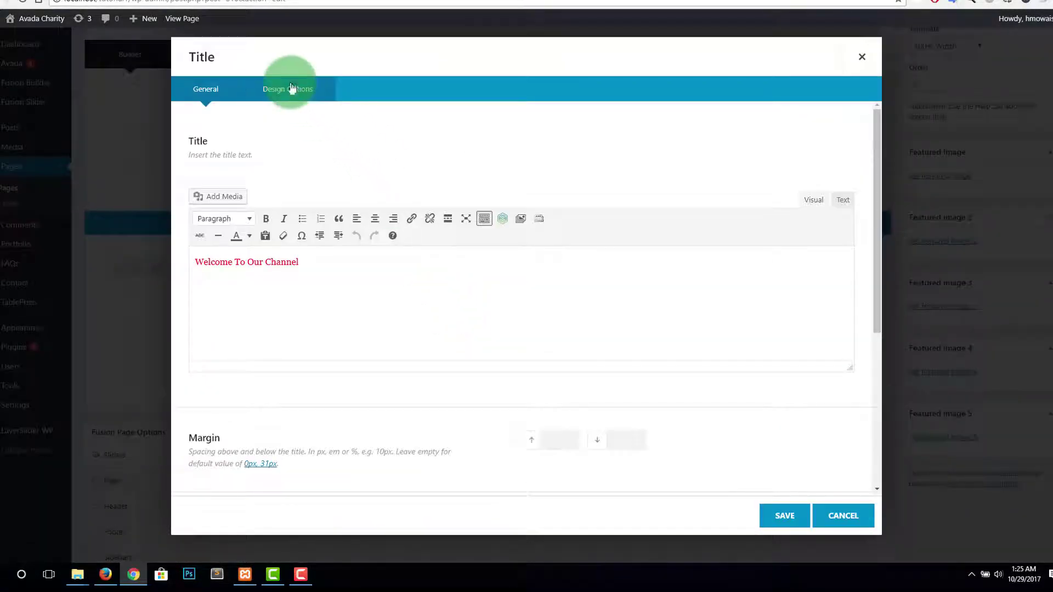
left_click(287, 87)
left_click(744, 292)
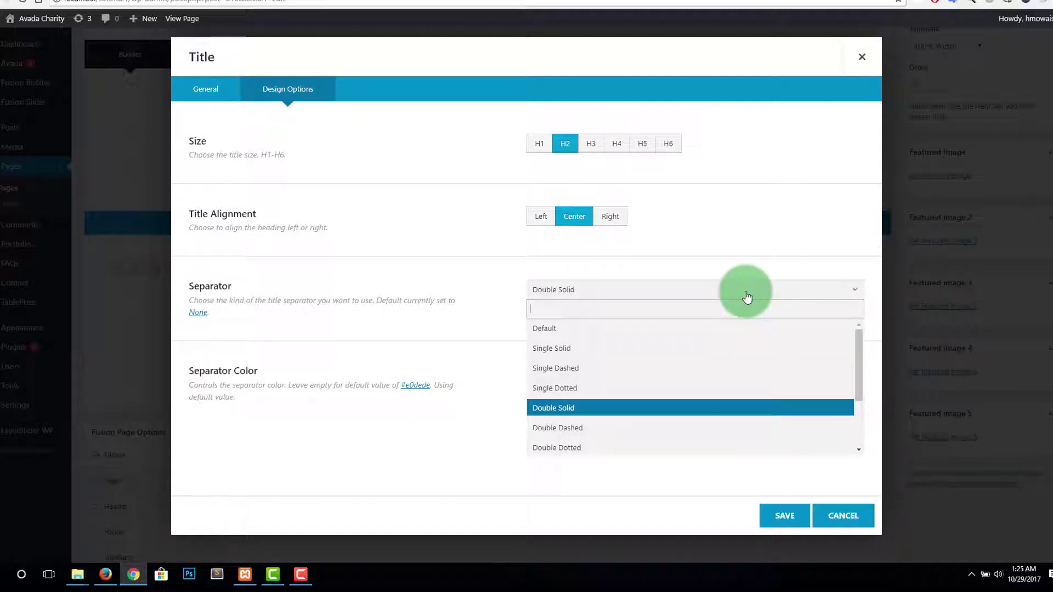
left_click_drag(860, 402, 867, 445)
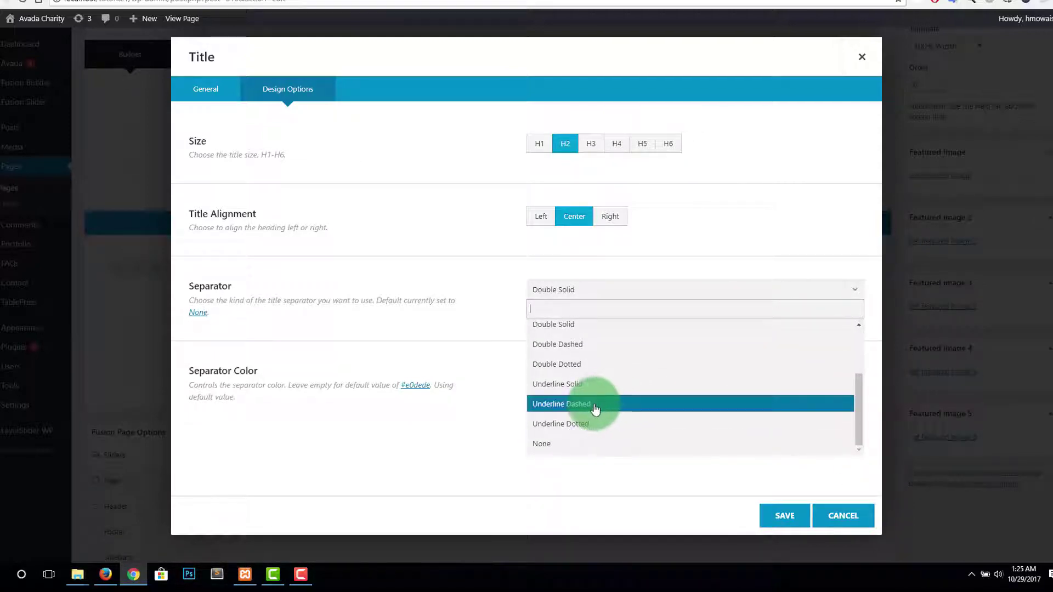
left_click(585, 424)
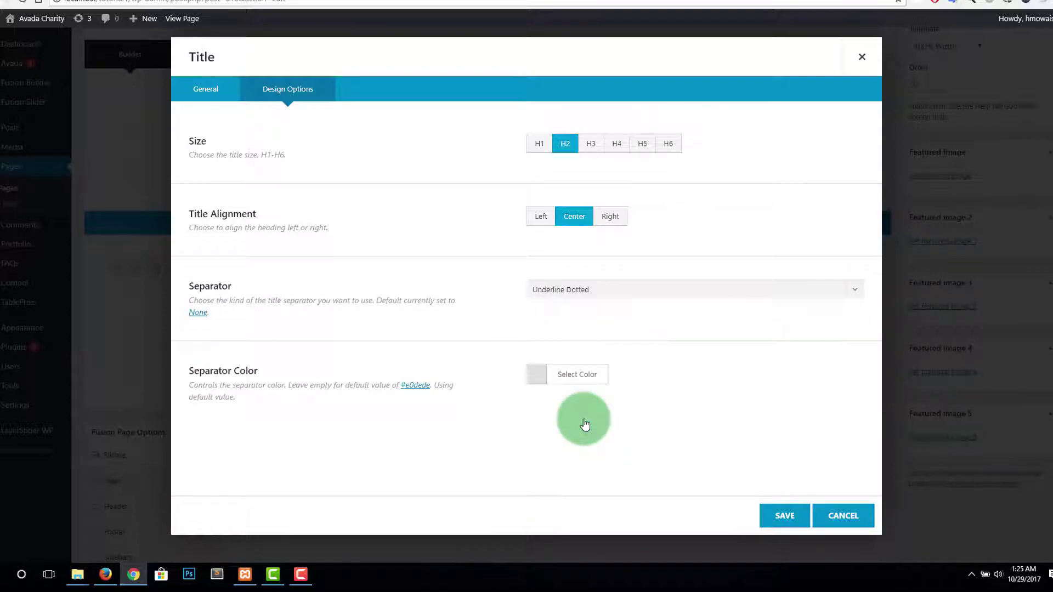
left_click(784, 518)
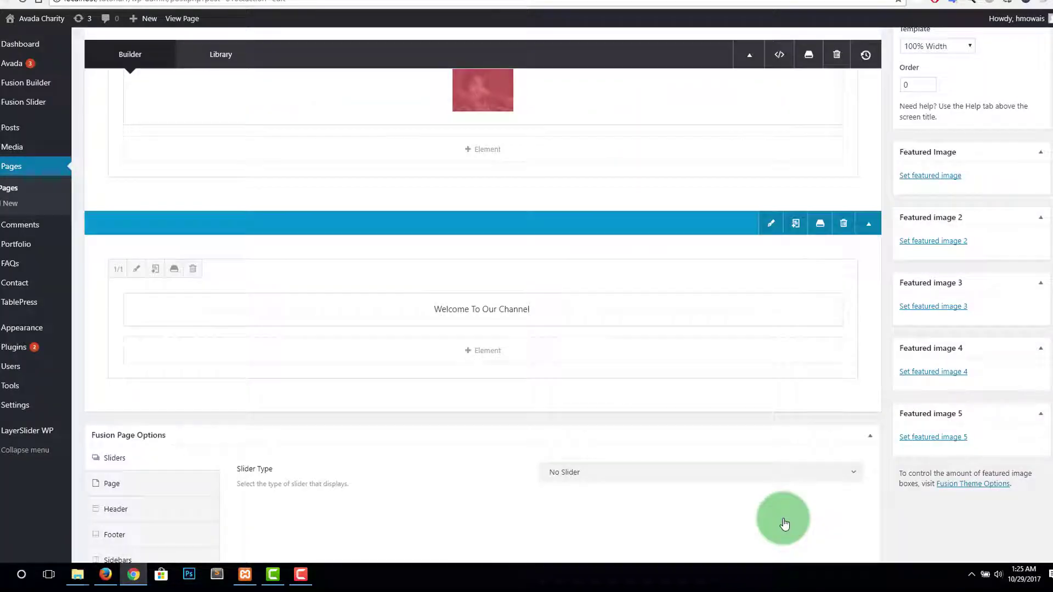
- Update the page, reload the live page and inspect the title's dotted underline up close
scroll(1049, 159, "up", 2)
scroll(1048, 159, "up", 3)
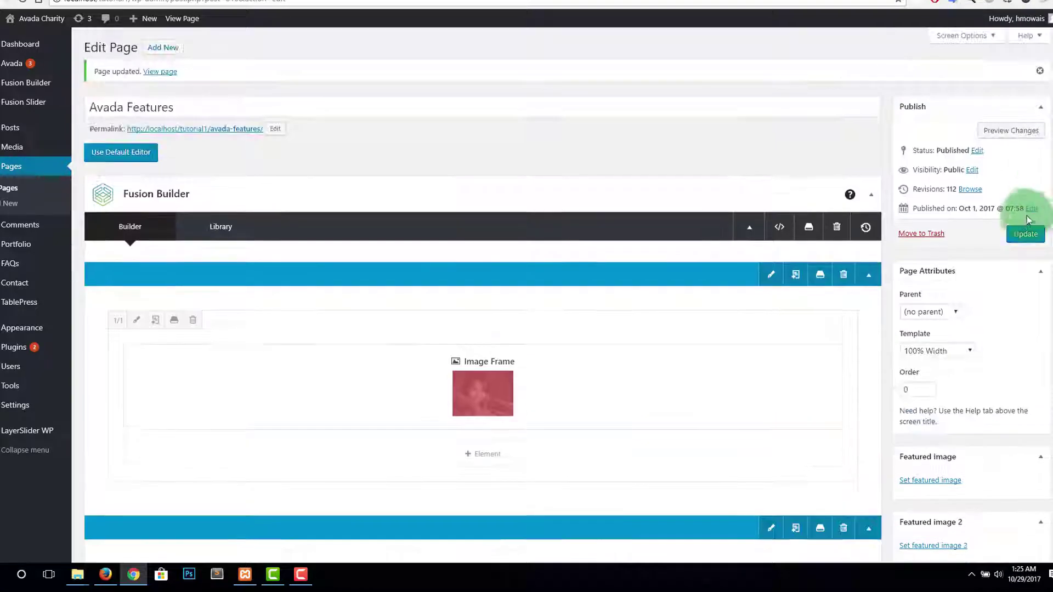
left_click(1024, 233)
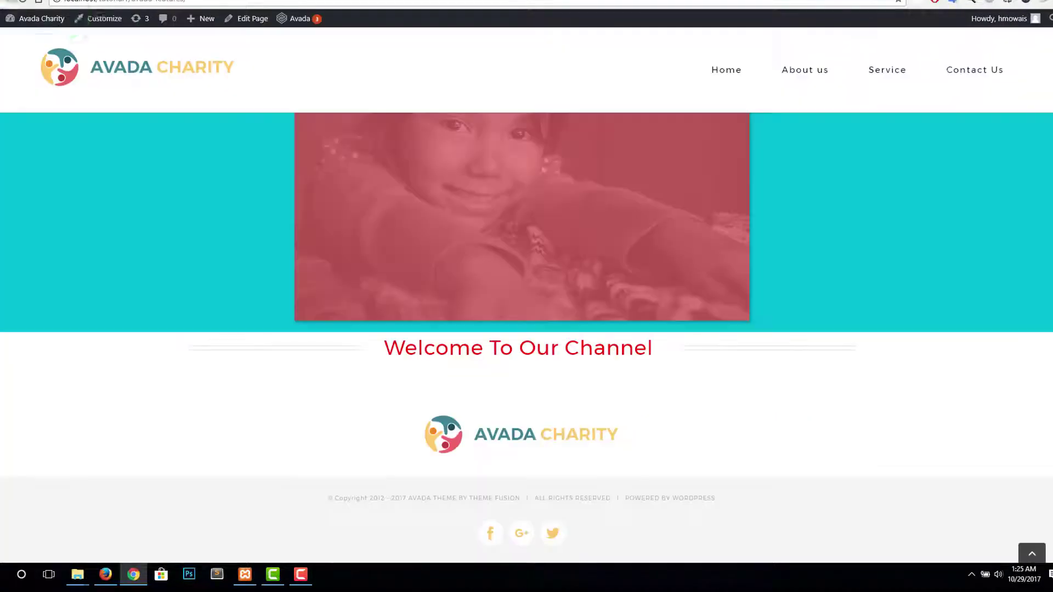
right_click(209, 187)
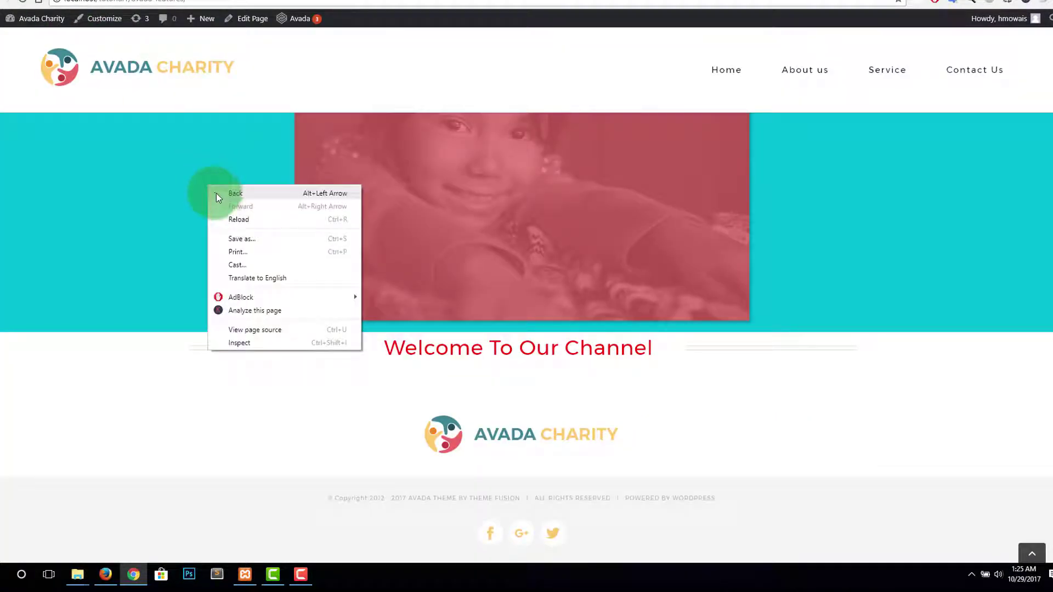
left_click(226, 218)
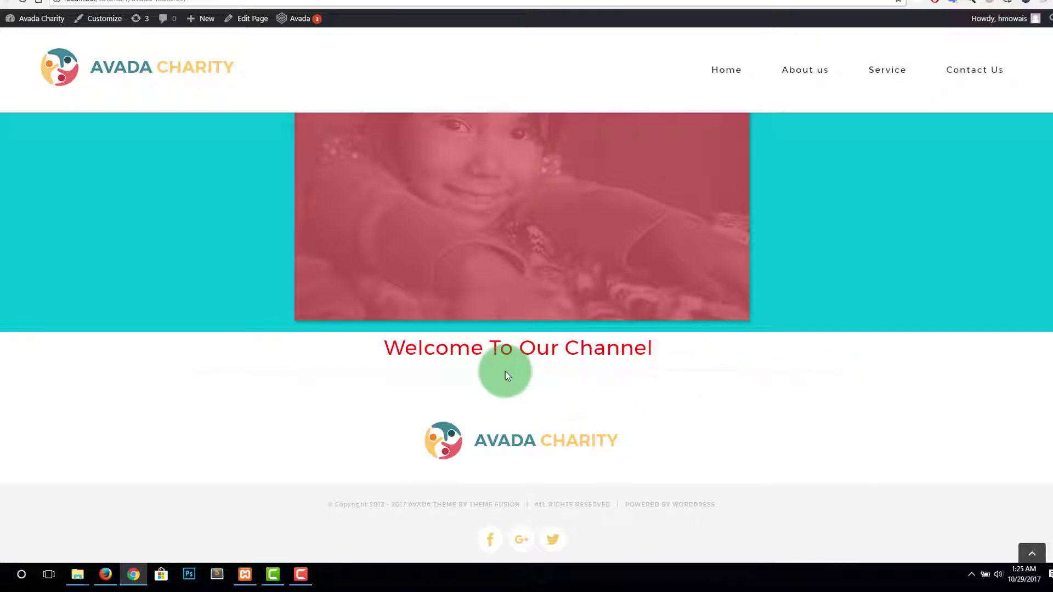
key("ctrl+plus")
key("ctrl+plus")
key("ctrl+plus")
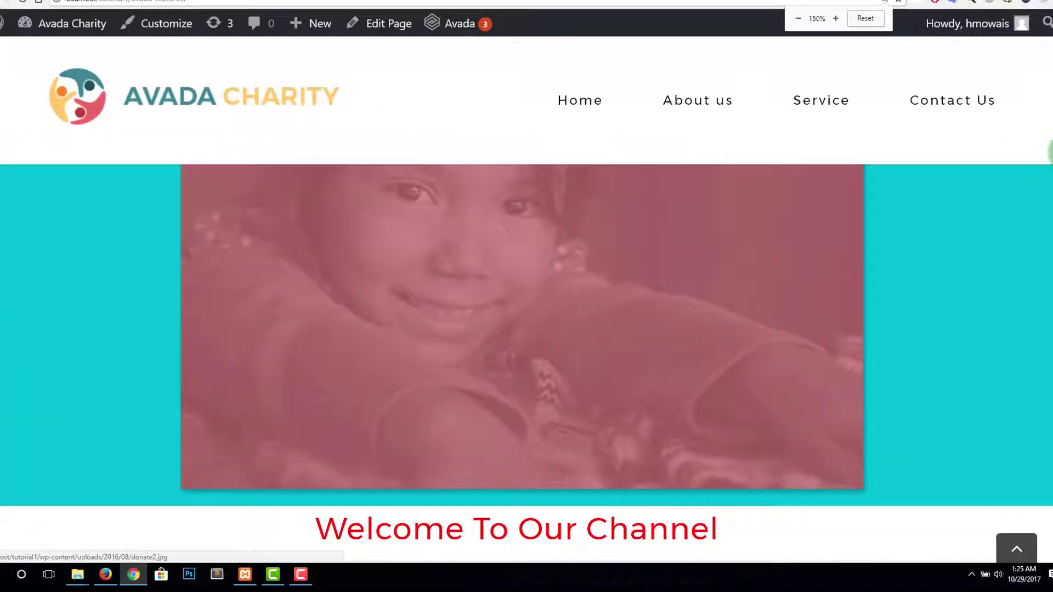
scroll(1048, 225, "down", 2)
scroll(1049, 224, "down", 1)
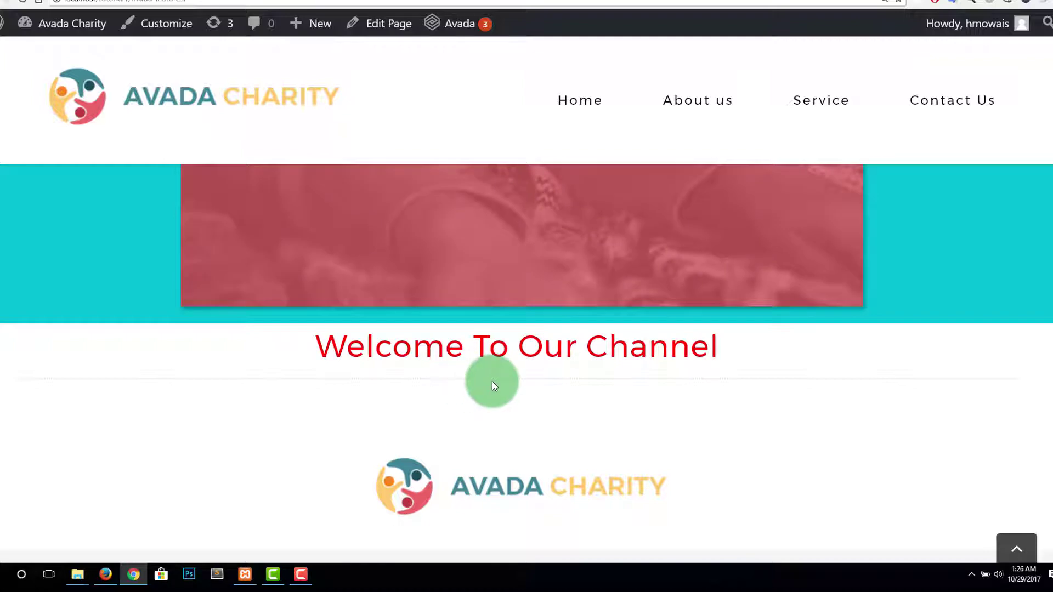
key("ctrl+0")
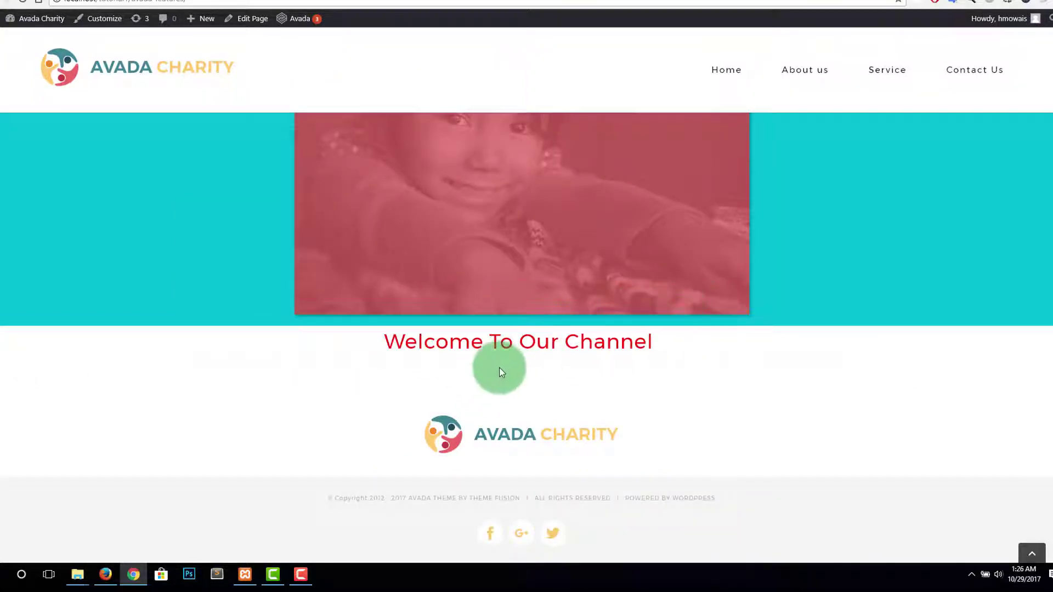
- Return to the page editor, set the "Welcome To Our Channel" title's top margin to 20px, and save the element
left_click(252, 18)
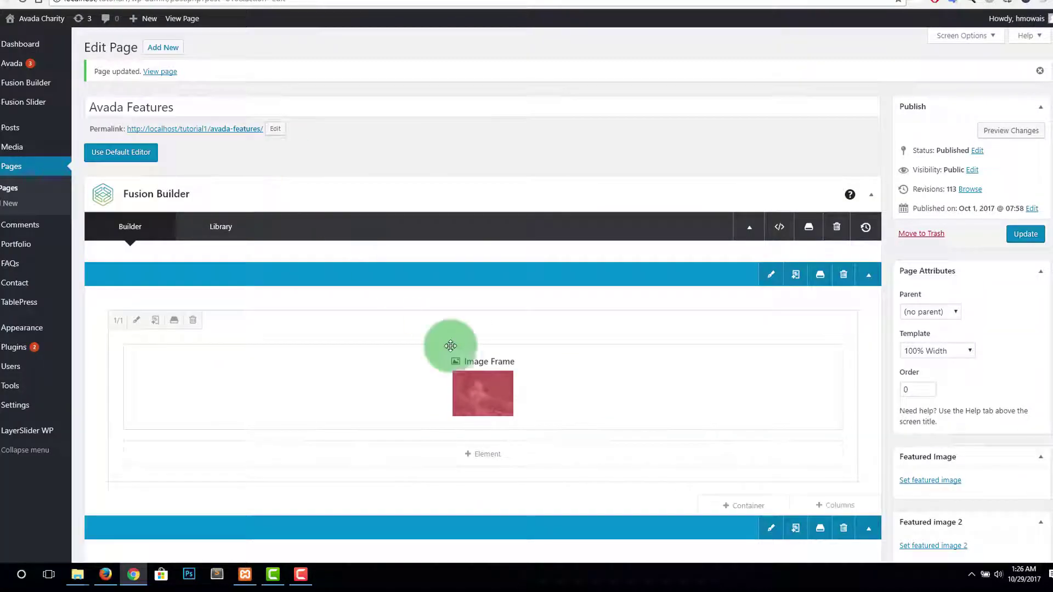
left_click_drag(1045, 247, 1047, 315)
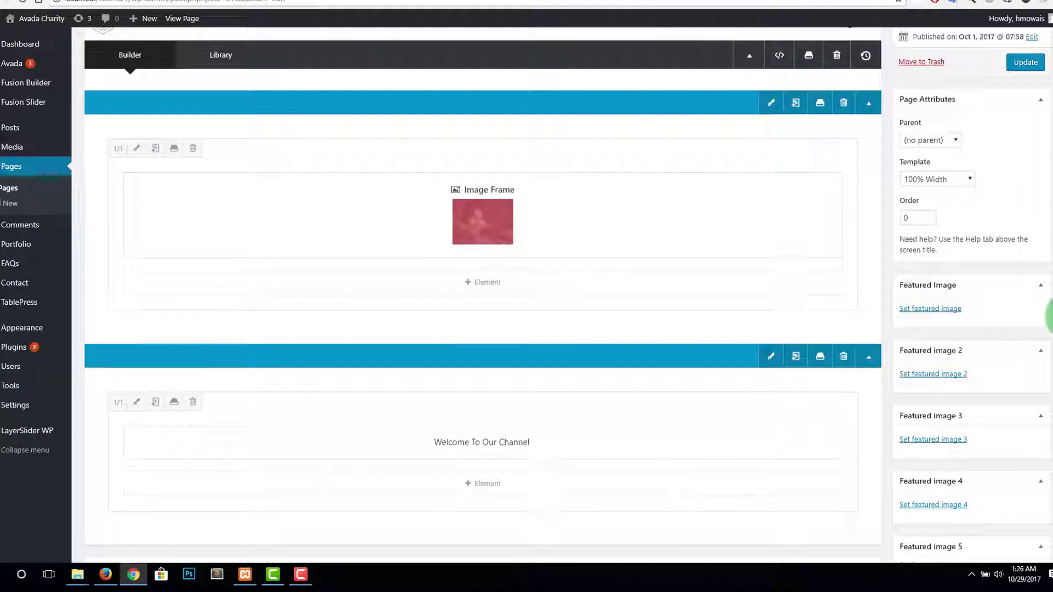
left_click(454, 443)
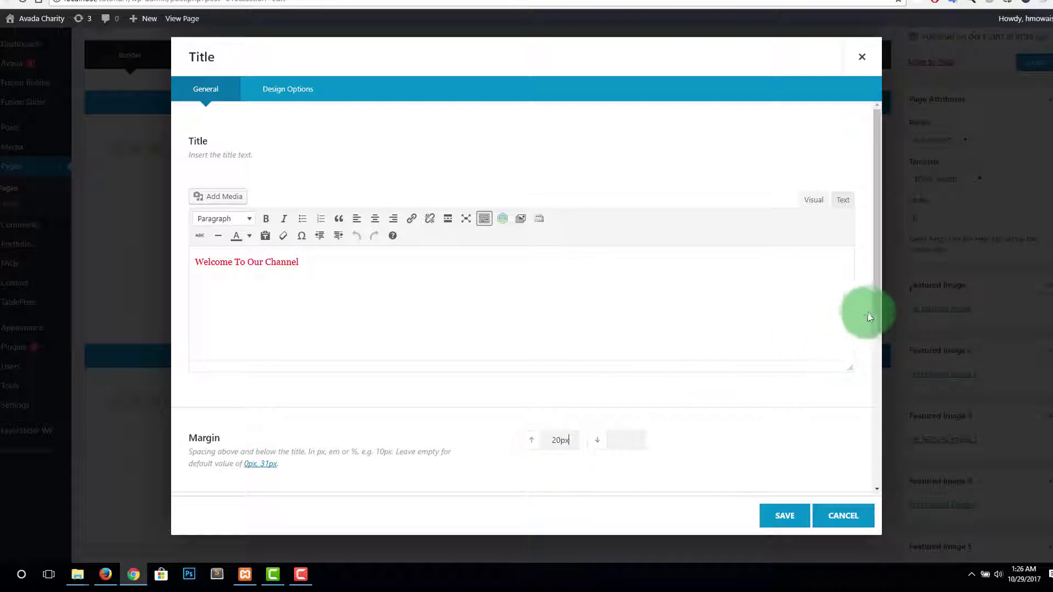
left_click_drag(877, 302, 866, 409)
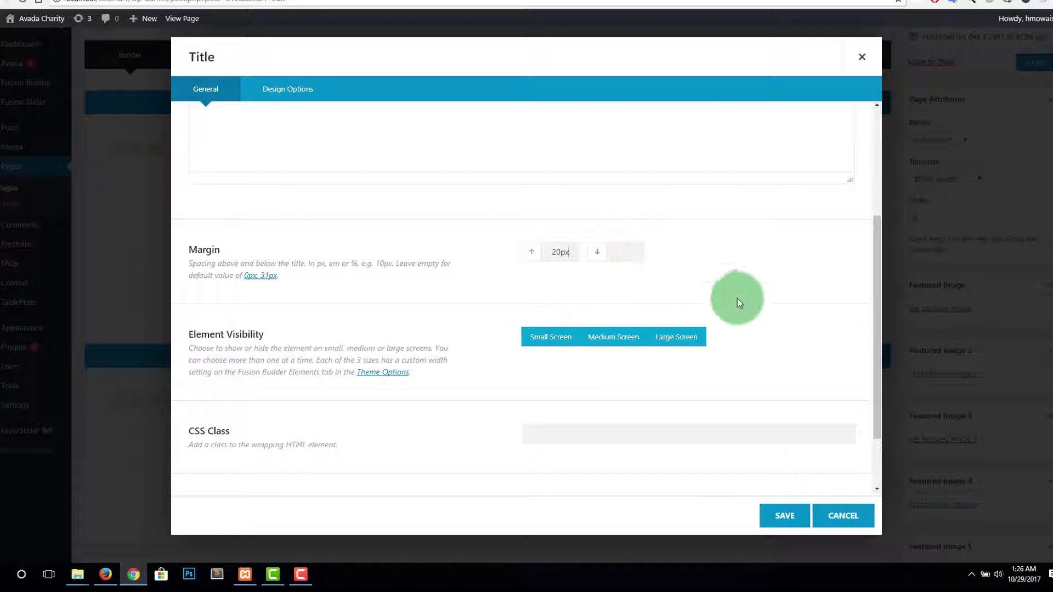
left_click_drag(874, 273, 874, 364)
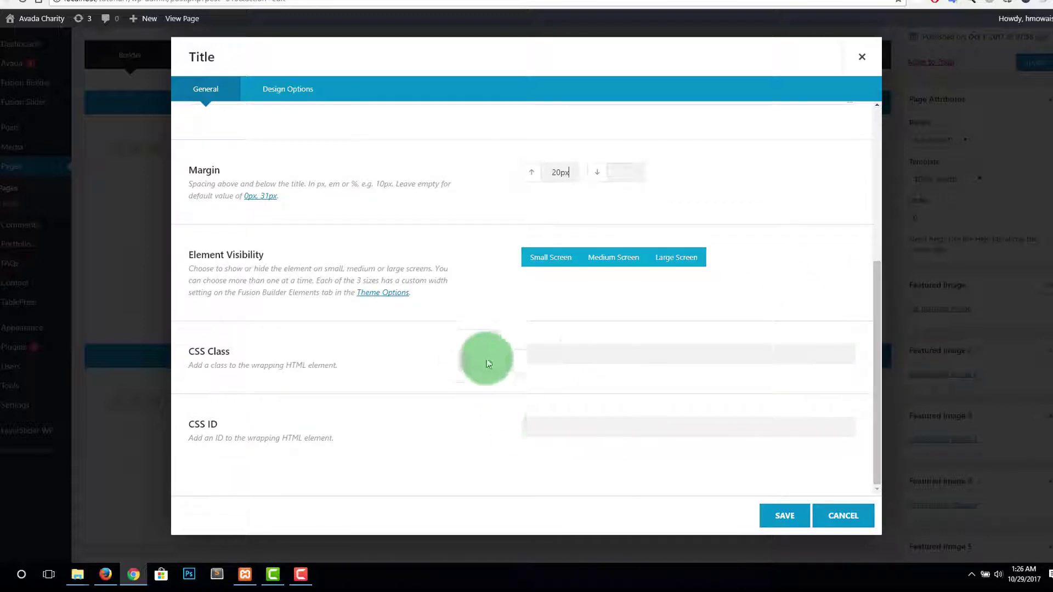
left_click(784, 516)
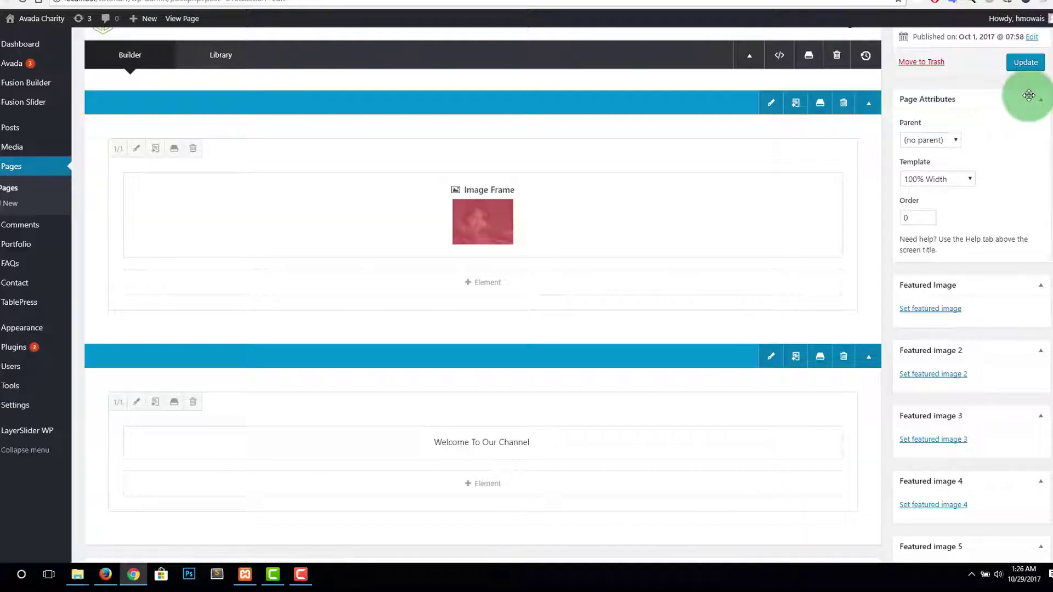
- Update the page and reload the live page to check the spacing above the title
left_click(1023, 67)
left_click(183, 18)
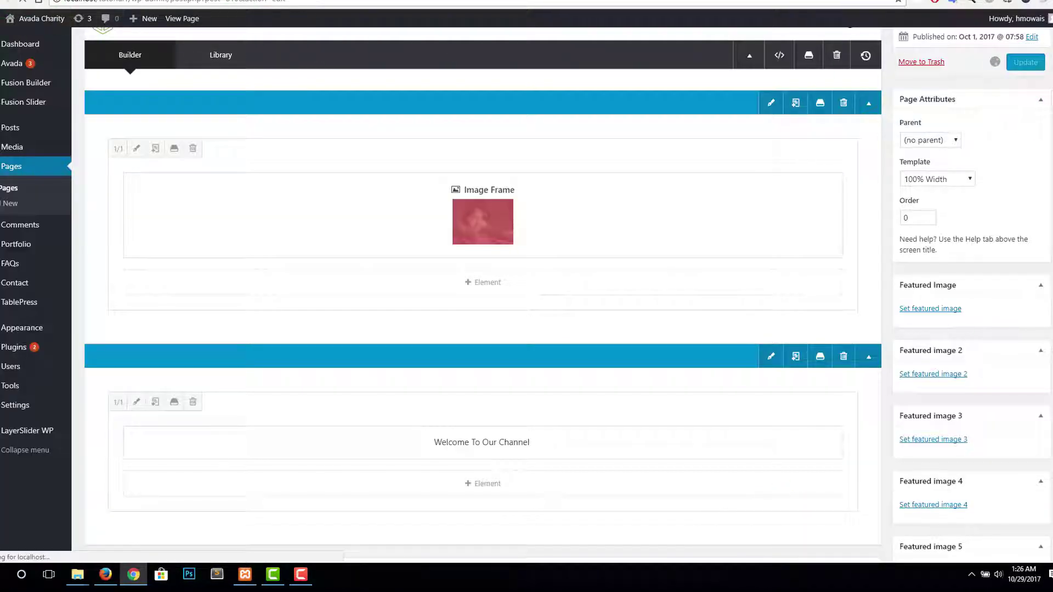
right_click(116, 232)
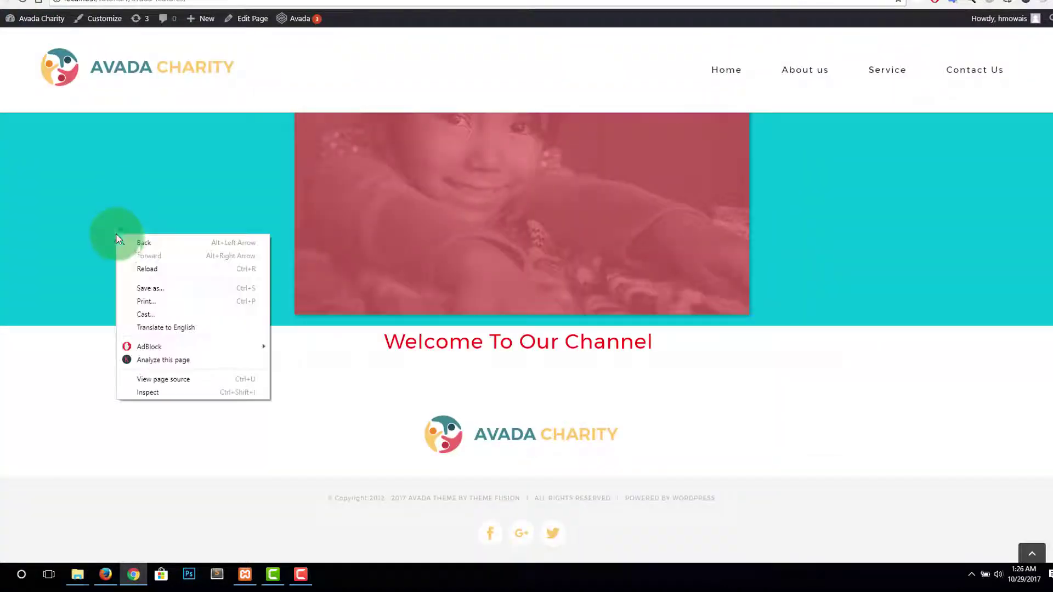
left_click(142, 271)
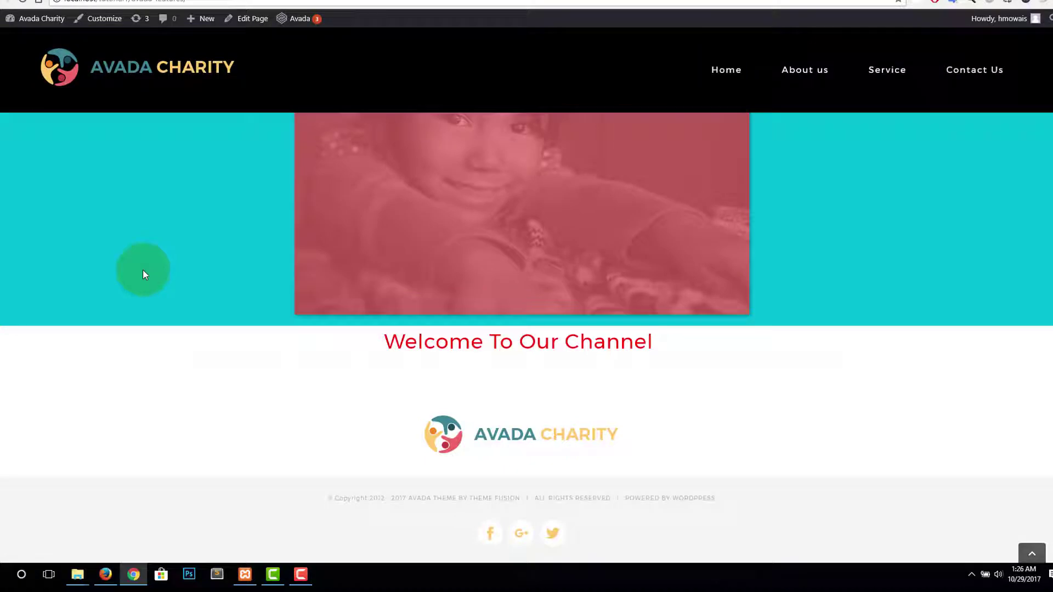
right_click(142, 269)
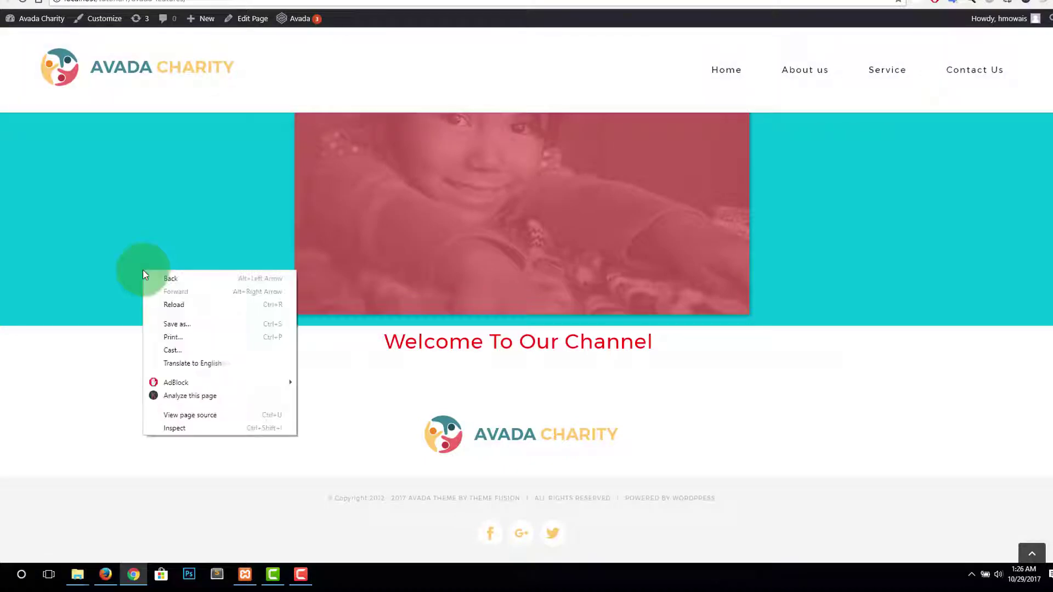
left_click(162, 305)
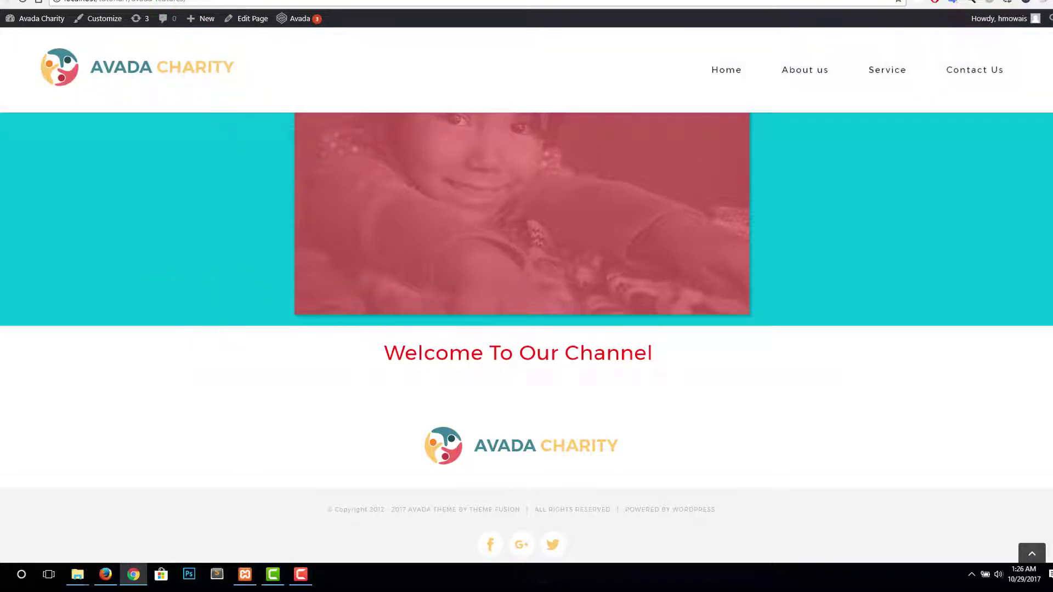
- Return to the page editor and delete the "Welcome To Our Channel" title element from the second container
key("ctrl+Tab")
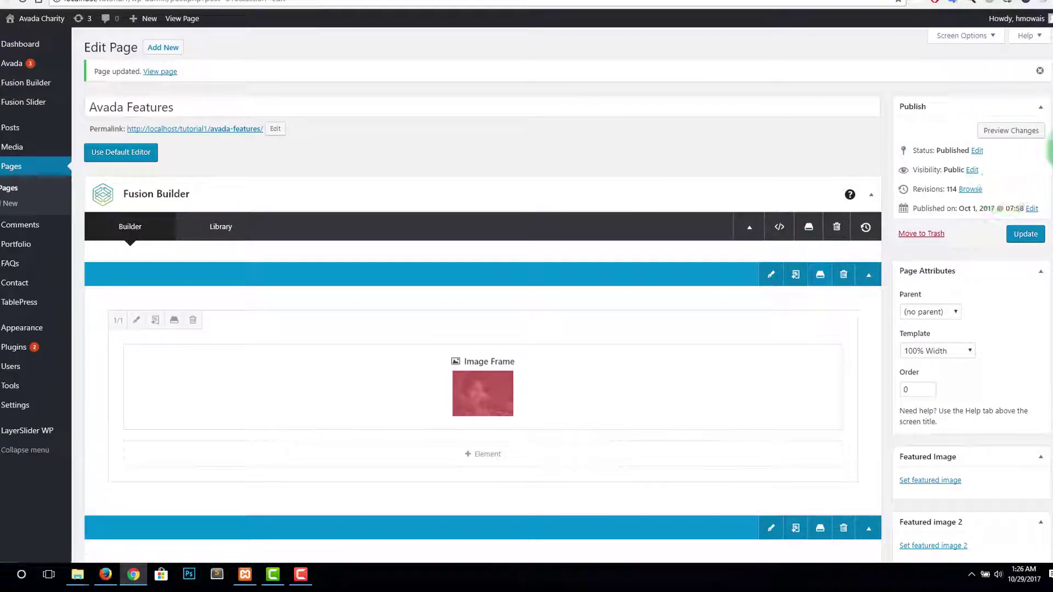
scroll(1048, 217, "down", 1)
scroll(1034, 270, "down", 3)
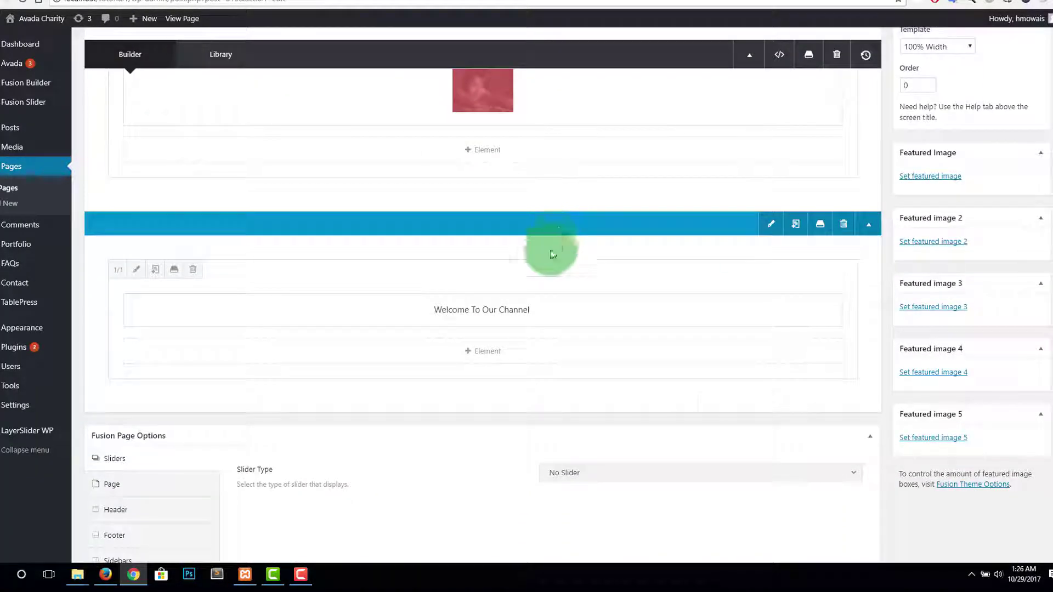
left_click(510, 311)
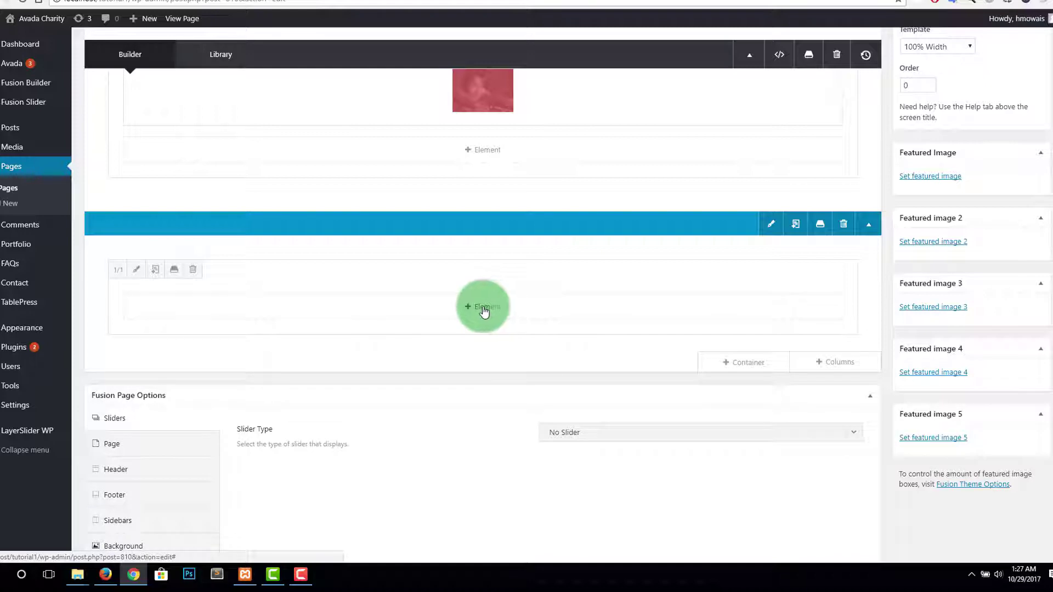
- Add a Toggles element to the empty column in the second container
left_click(481, 310)
left_click_drag(877, 198, 877, 376)
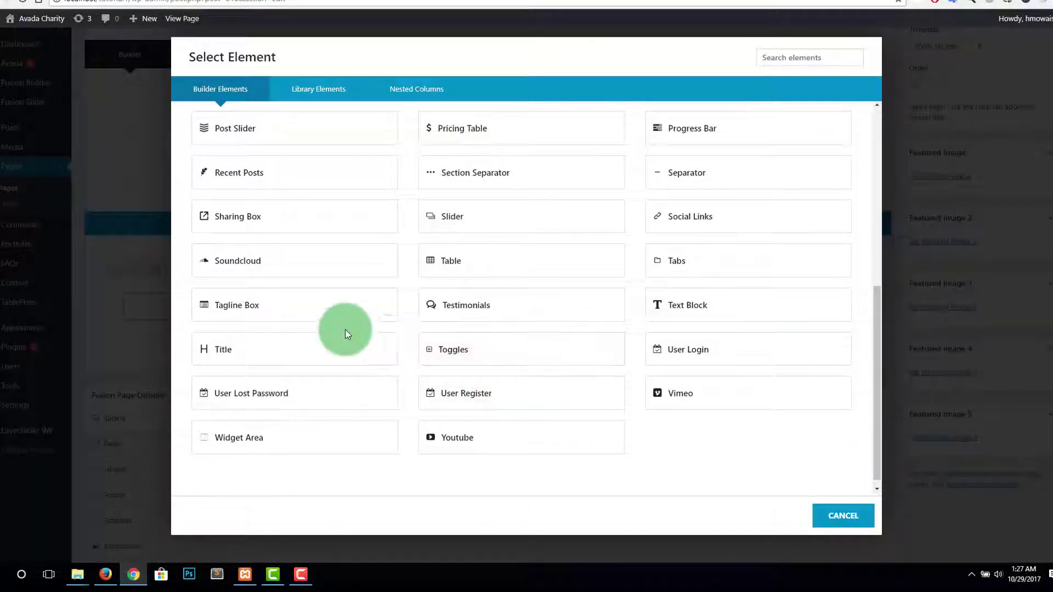
left_click(440, 349)
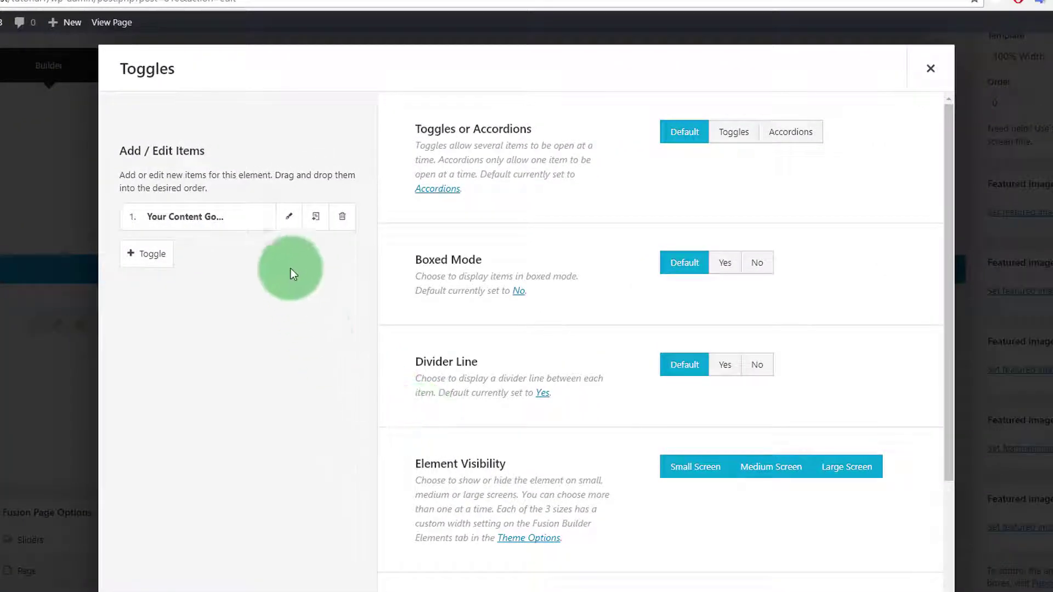
- Edit the first toggle item: set its title to "Title", set Open by Default to Yes, and save the item
left_click(290, 225)
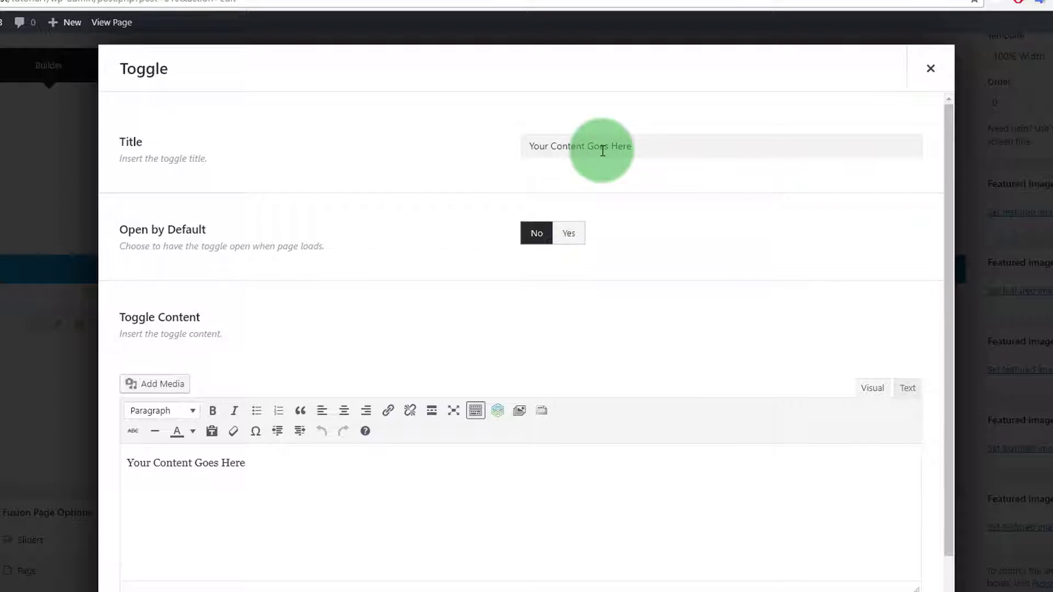
triple_click(561, 147)
key("BackSpace")
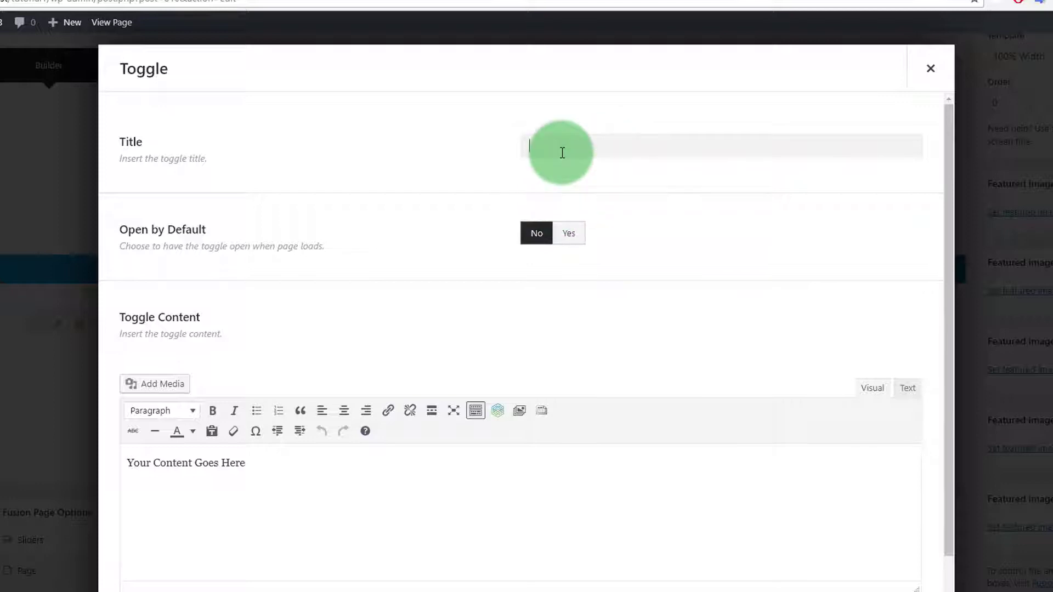
type("Title")
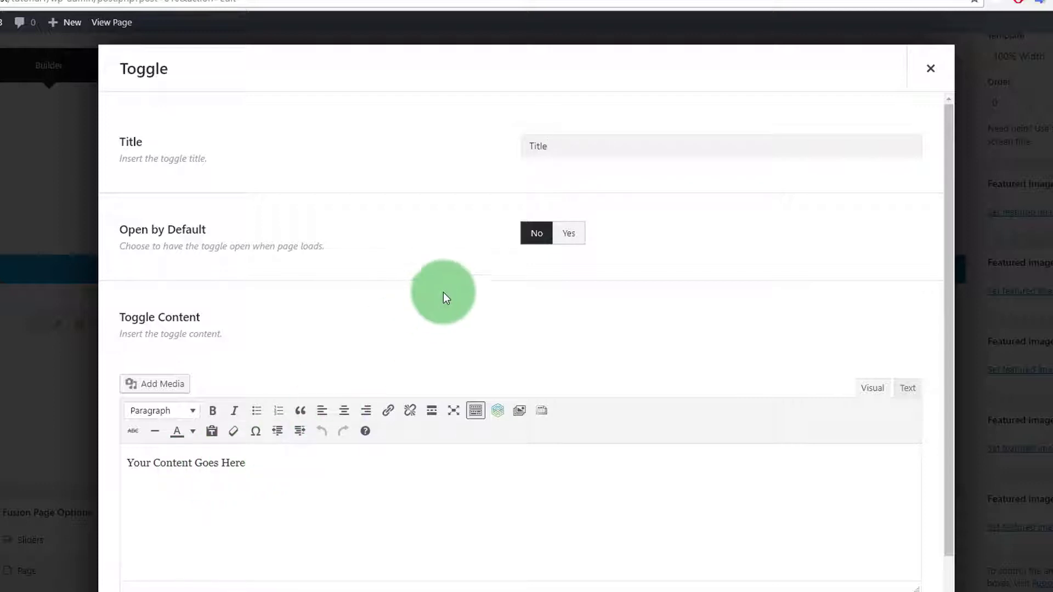
left_click(570, 234)
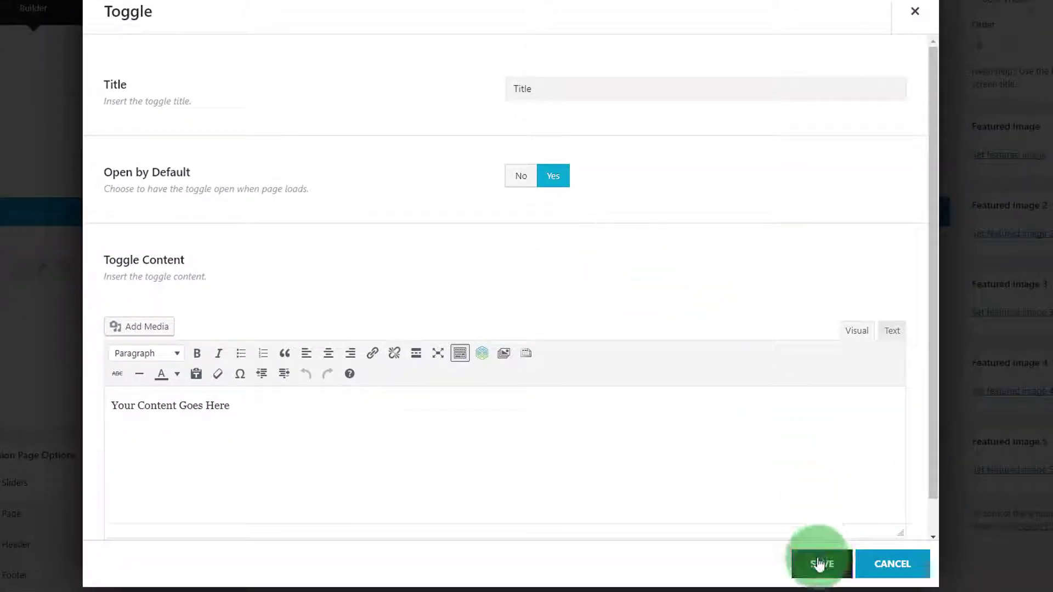
left_click(819, 565)
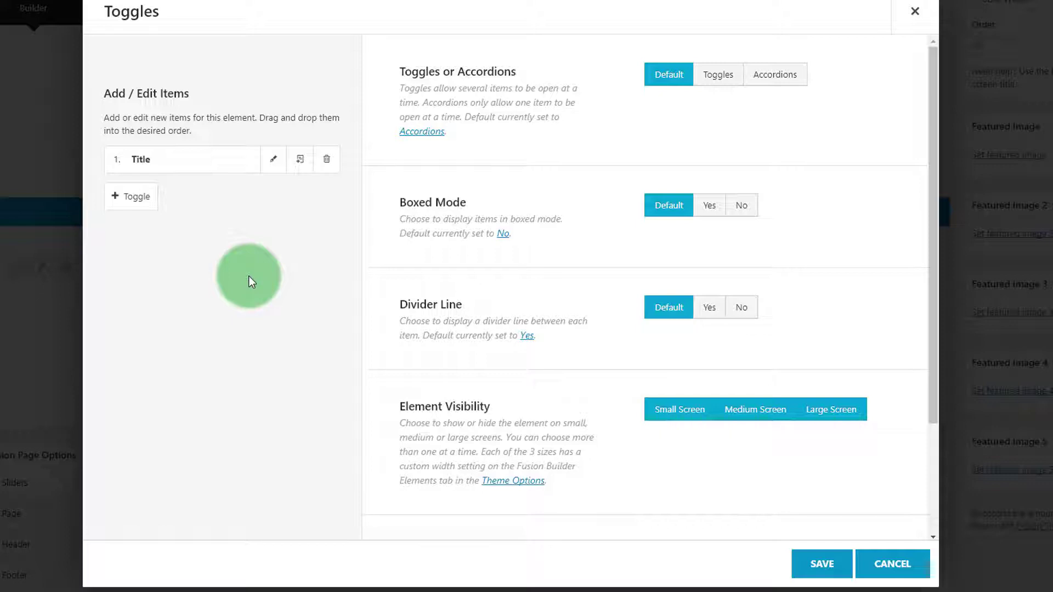
- Duplicate the first toggle item three times within the Toggles element
left_click(300, 161)
left_click(301, 161)
left_click(300, 160)
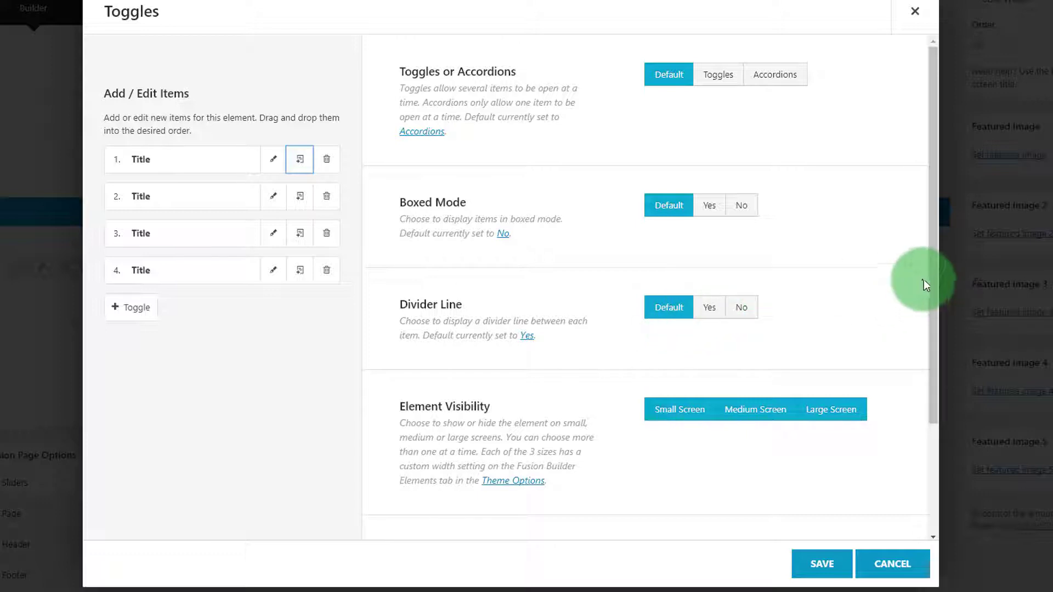
- Switch Small Screen visibility off and back on, and save the Toggles element
left_click_drag(935, 239, 929, 341)
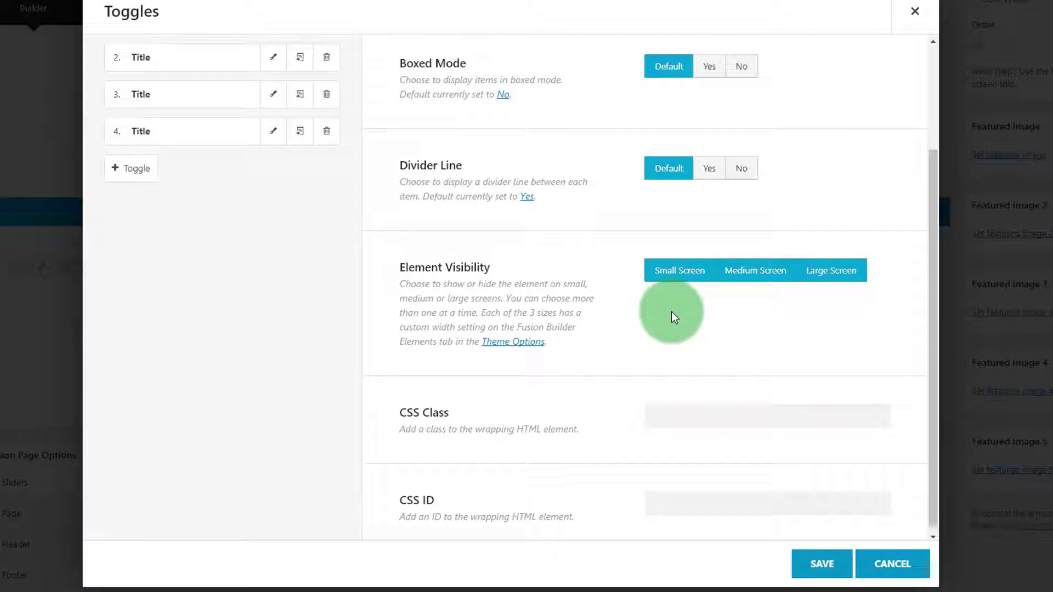
left_click(665, 274)
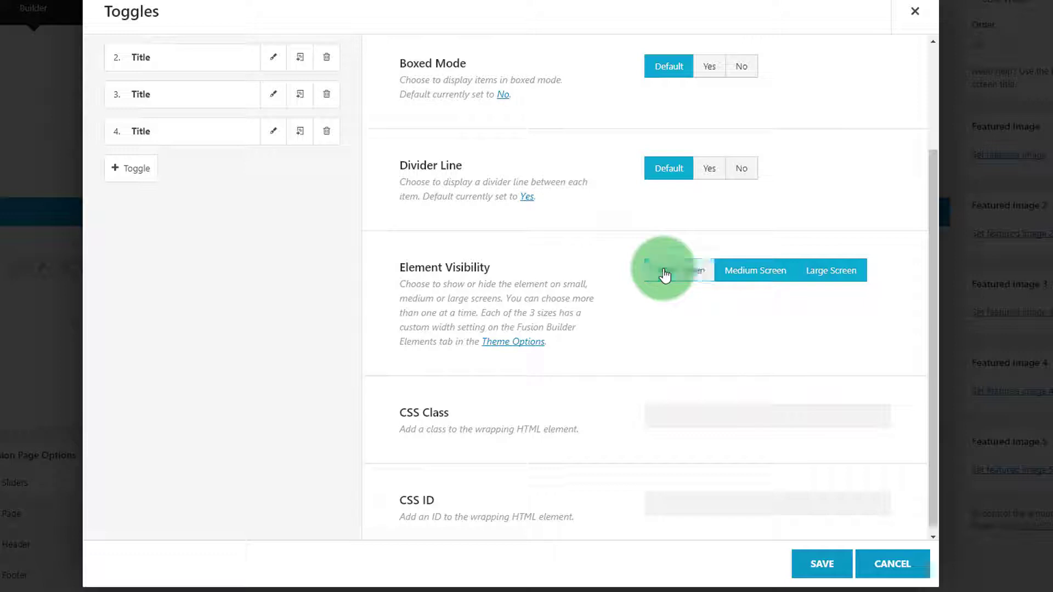
left_click(664, 274)
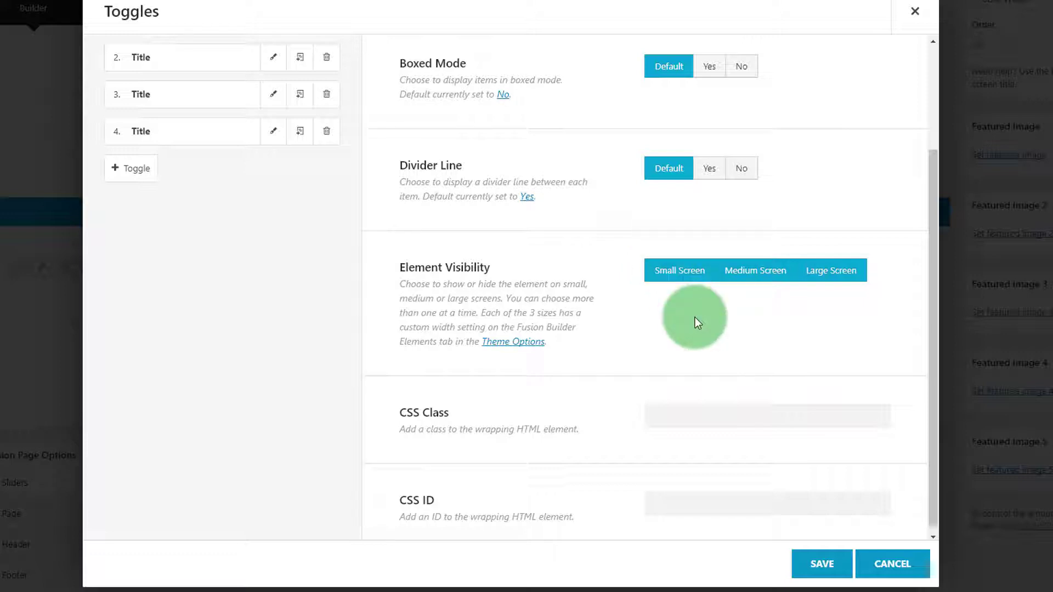
left_click(807, 565)
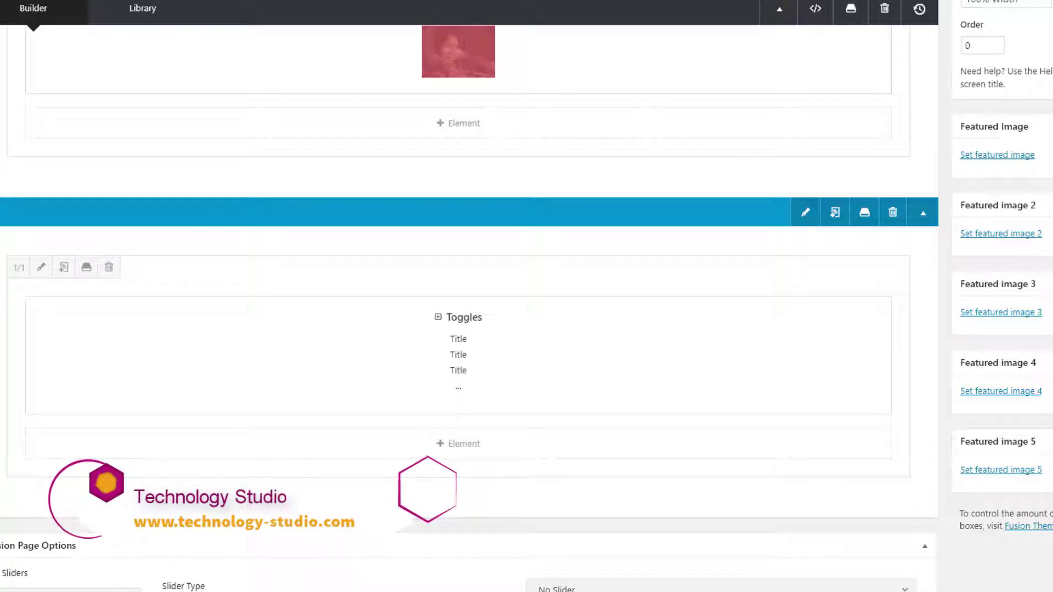
- Update the page and reload the live page to view the toggle items below the image
scroll(468, 296, "up", 6)
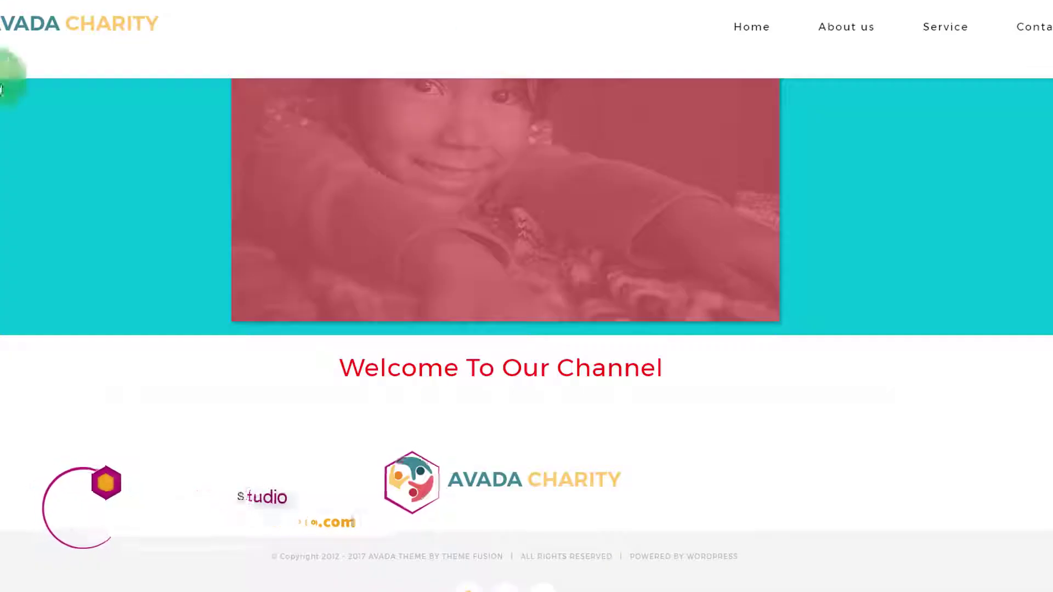
right_click(60, 203)
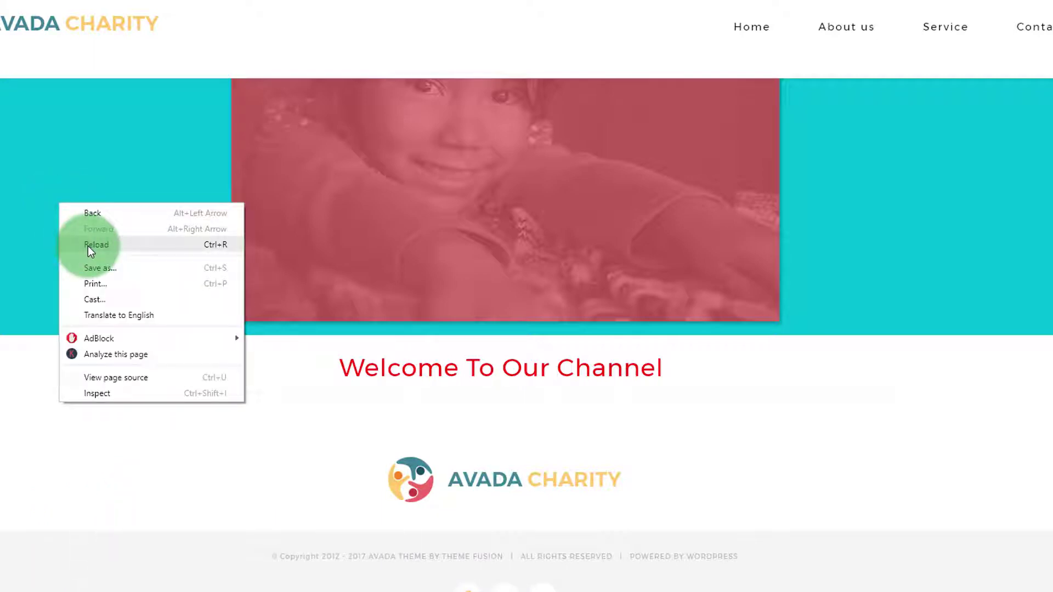
left_click(89, 247)
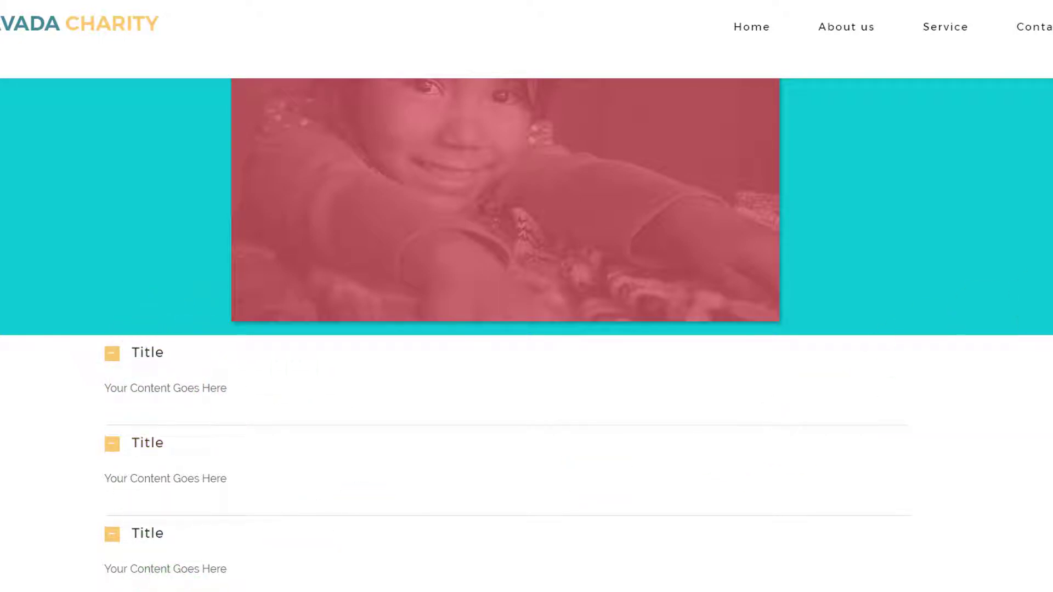
scroll(431, 388, "down", 3)
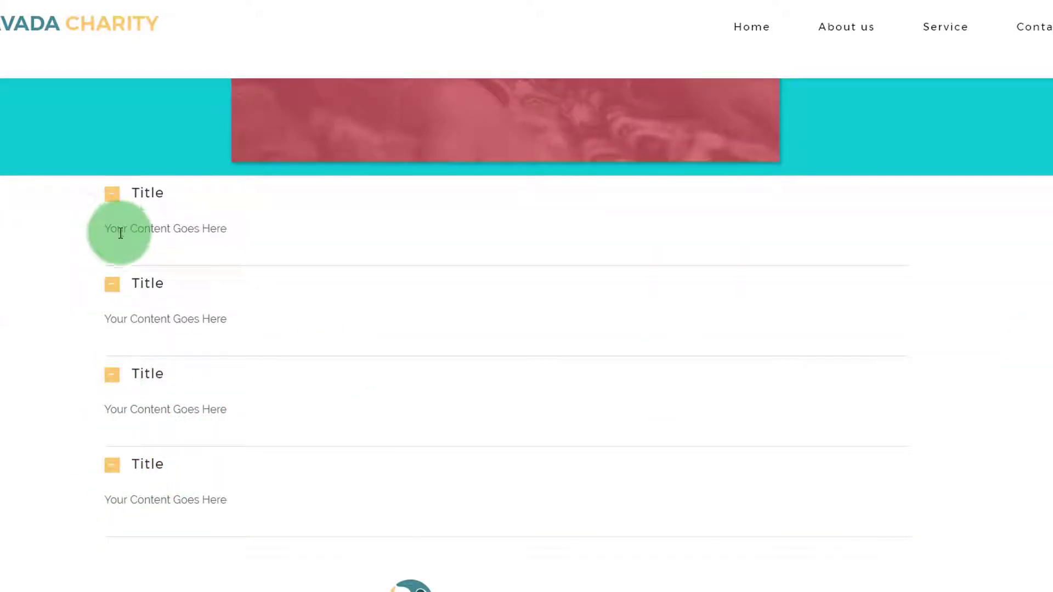
- Collapse the second, third and fourth toggle items on the live page to test them
left_click(113, 288)
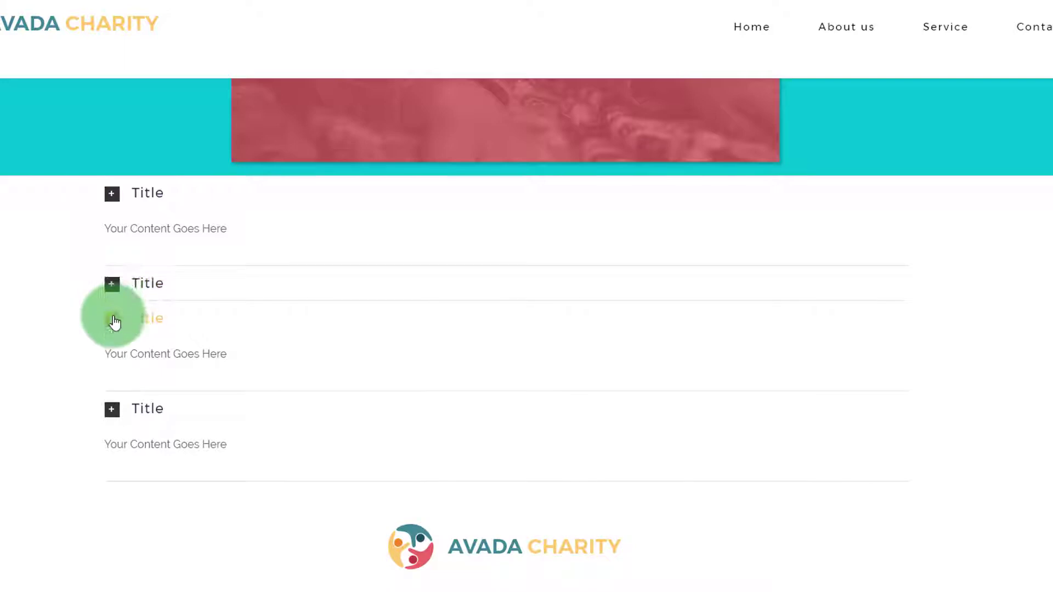
left_click(113, 316)
left_click(113, 353)
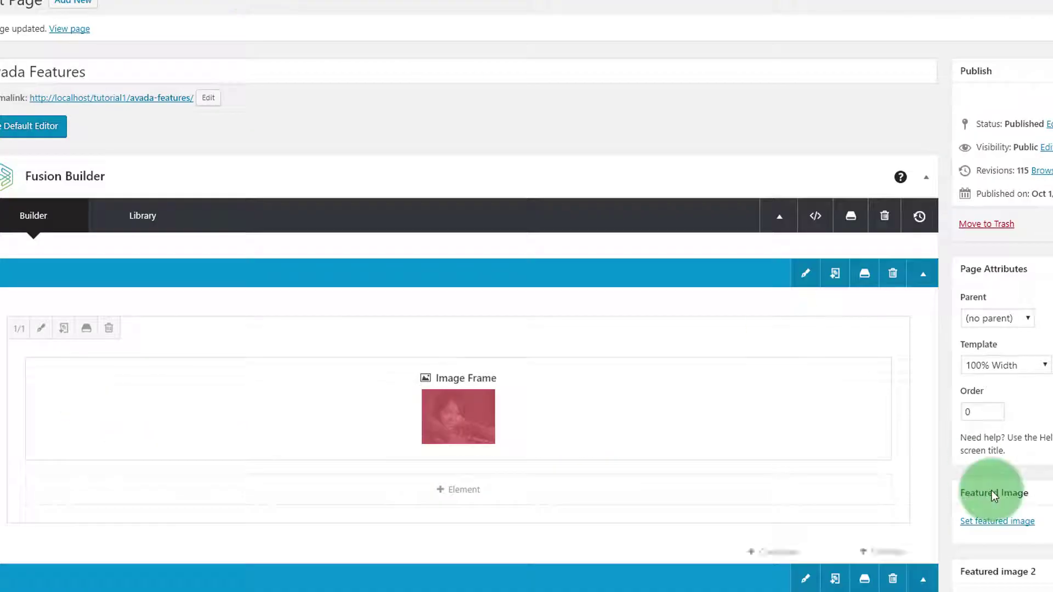
- Return to the page editor, reopen the Toggles element, and save its second item with Open by Default set to No
scroll(671, 340, "down", 6)
left_click(671, 340)
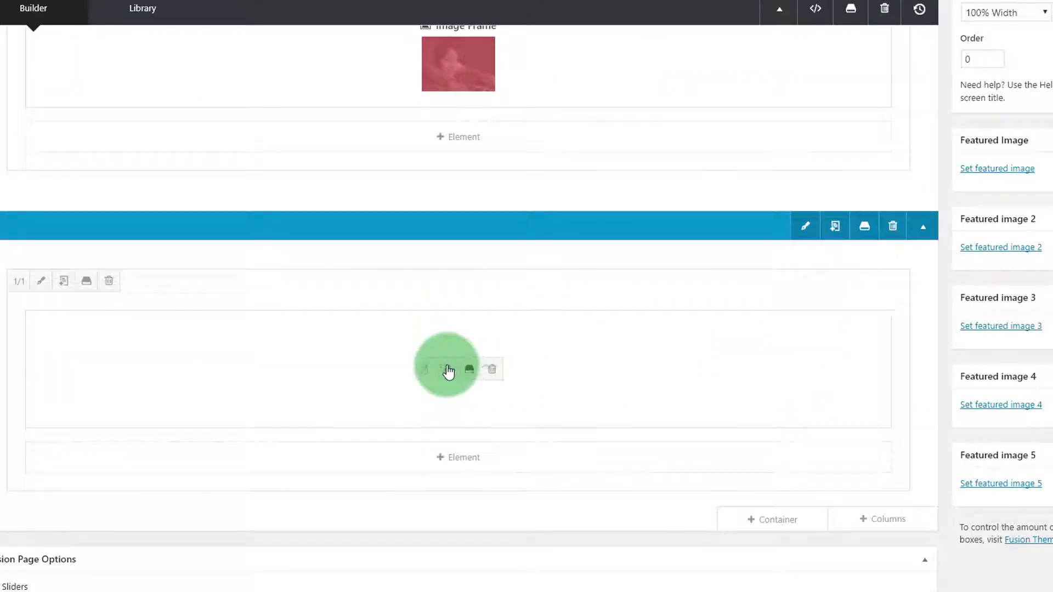
left_click(424, 369)
left_click(258, 187)
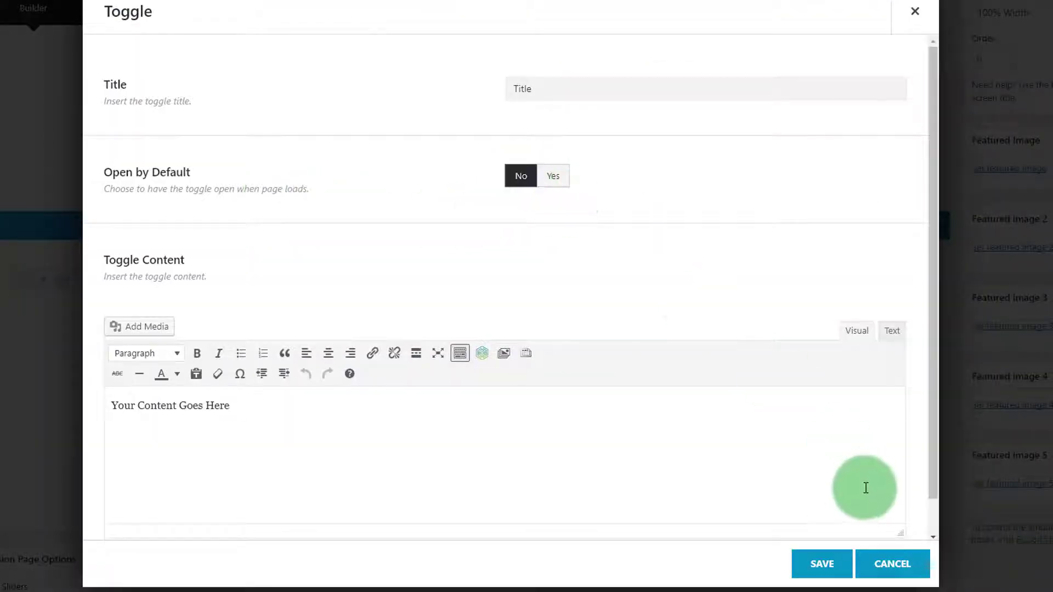
left_click(821, 563)
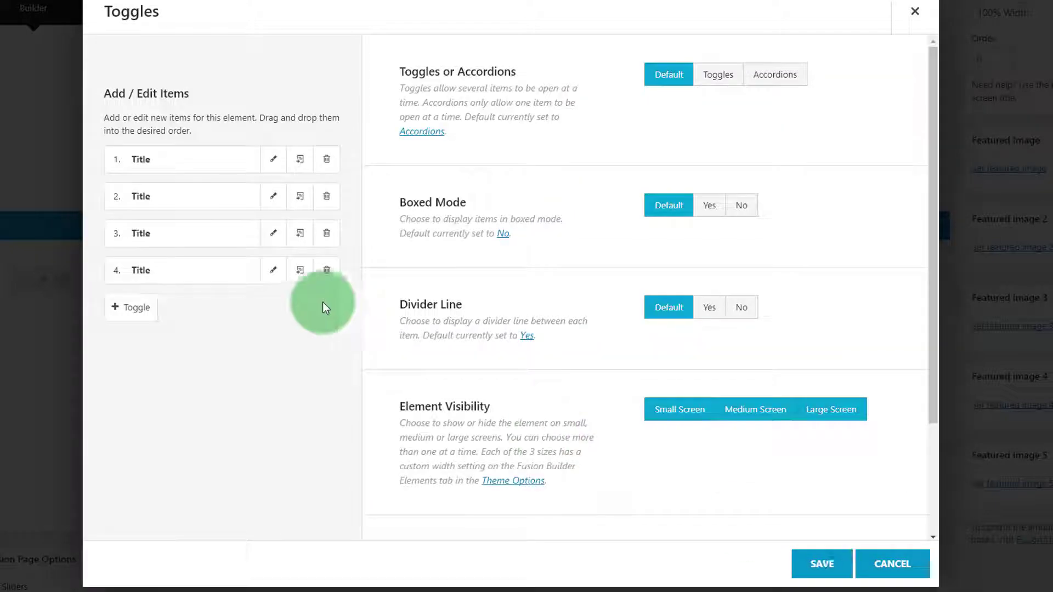
- Set Open by Default to No for the third and fourth toggle items, saving each one
left_click(274, 230)
left_click(525, 187)
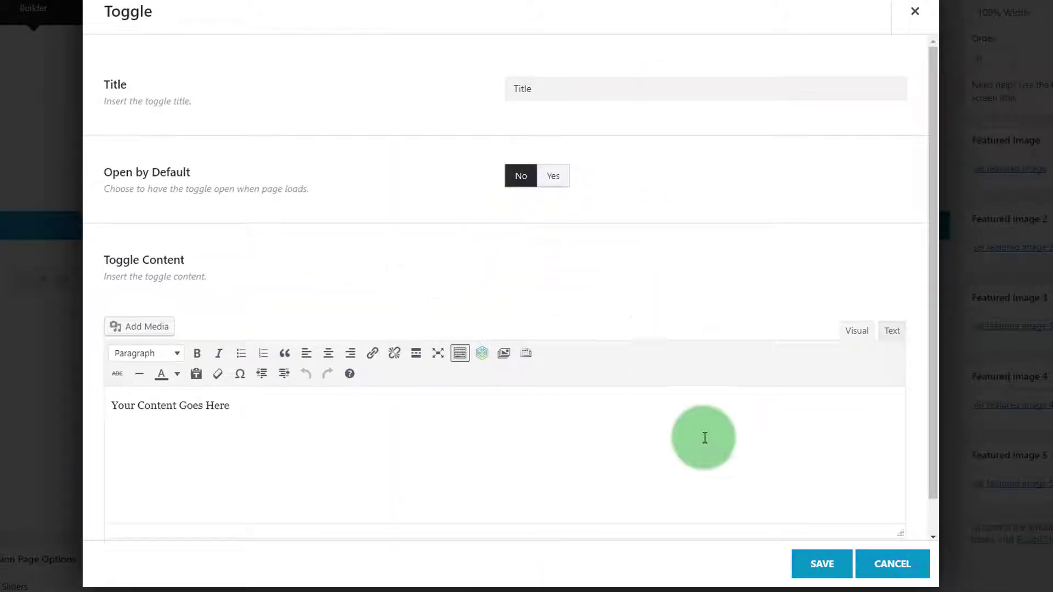
left_click(801, 556)
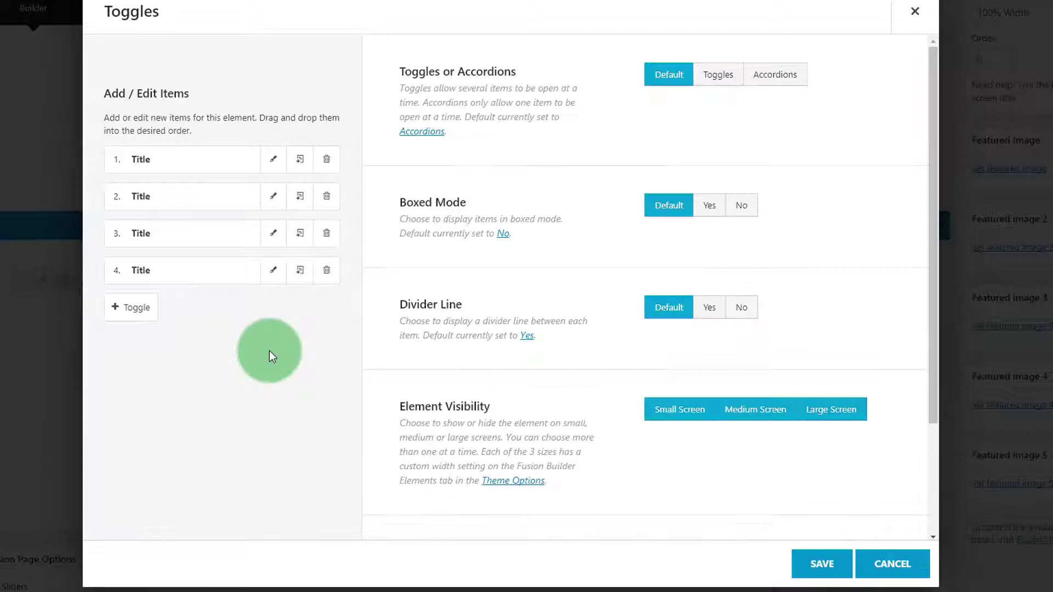
left_click(273, 269)
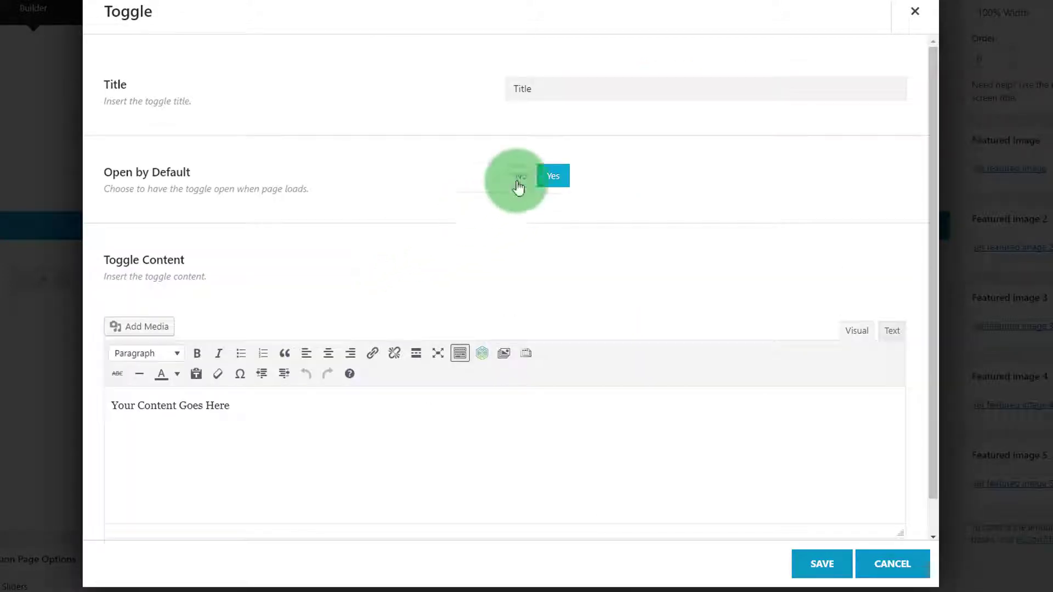
left_click(518, 180)
left_click(811, 567)
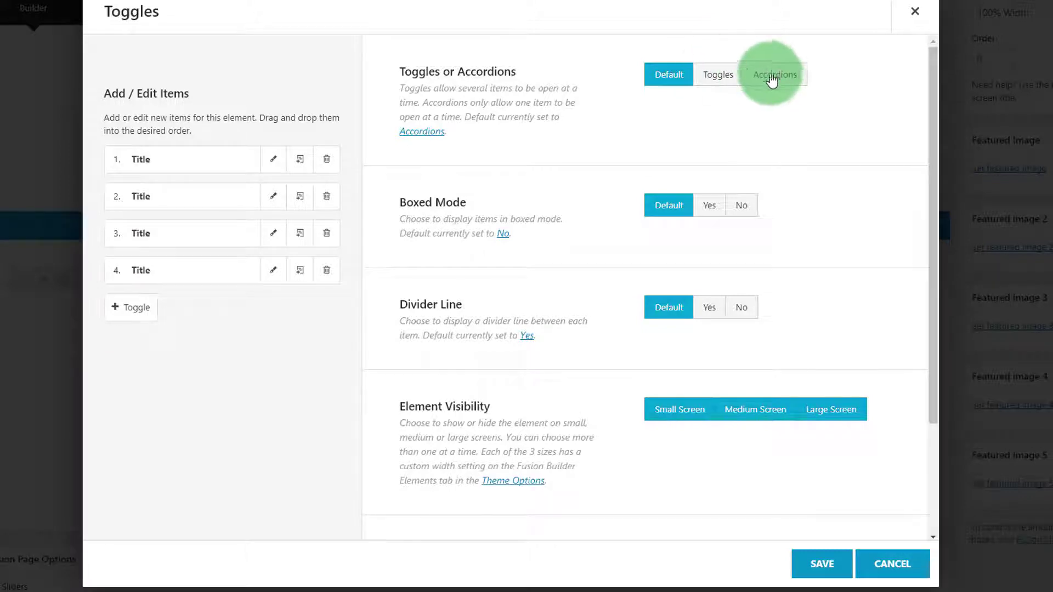
- Set Toggles or Accordions to Toggles, save the element and update the page
left_click(730, 82)
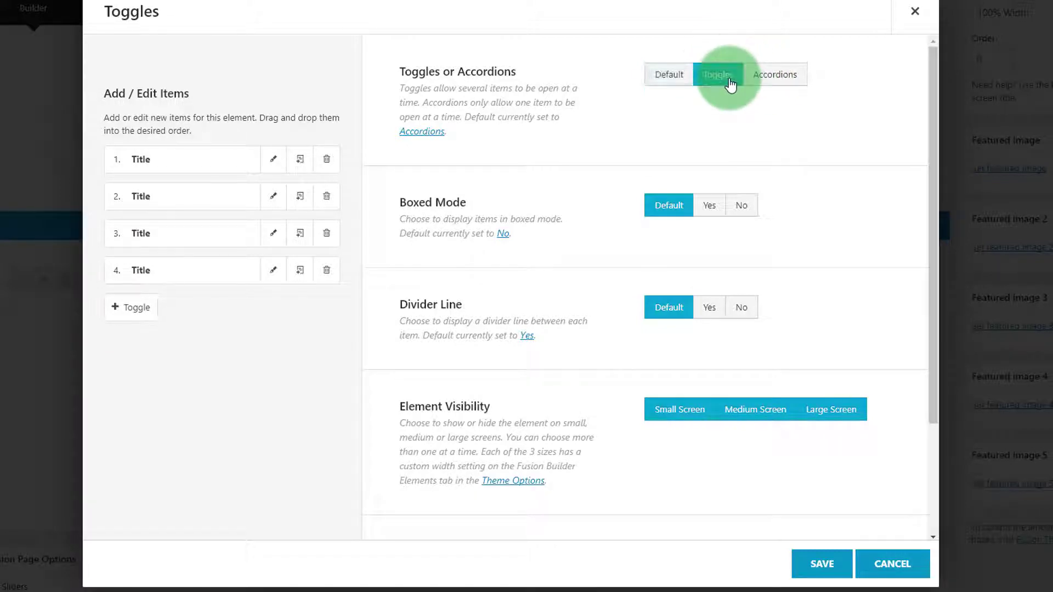
left_click(823, 565)
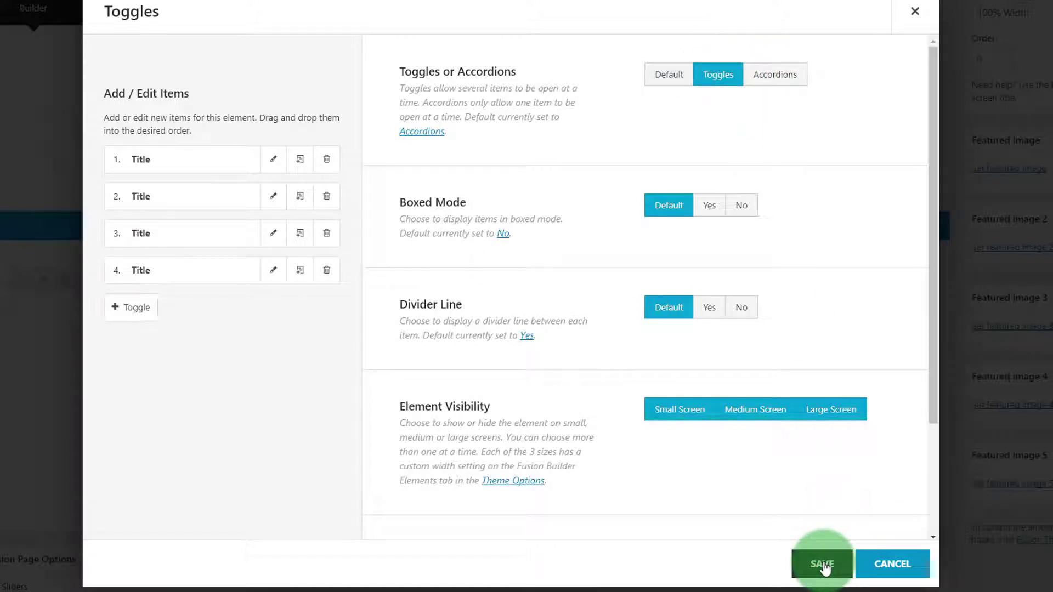
scroll(468, 329, "up", 4)
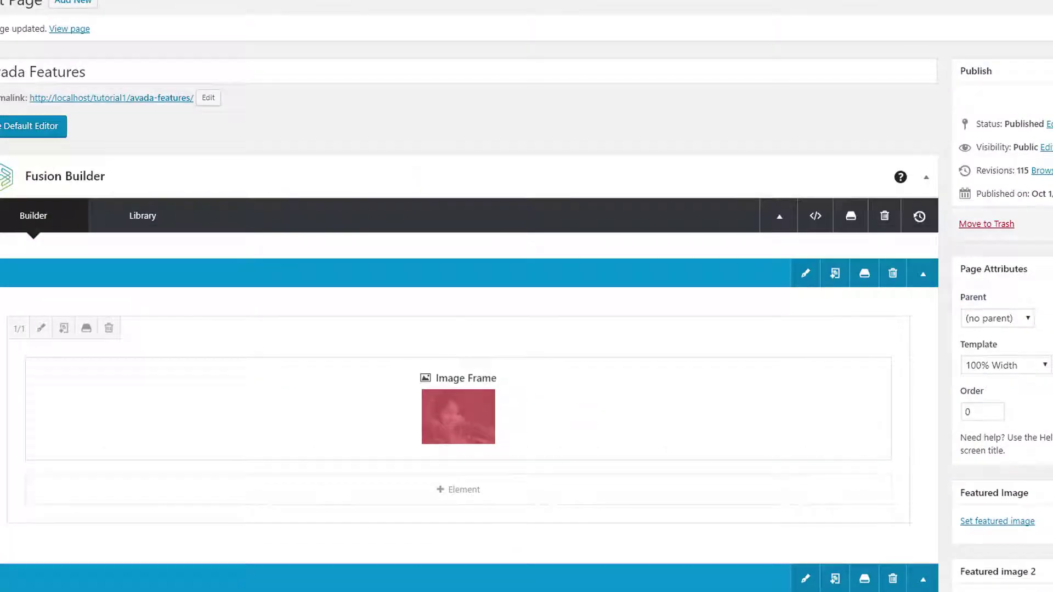
left_click(719, 162)
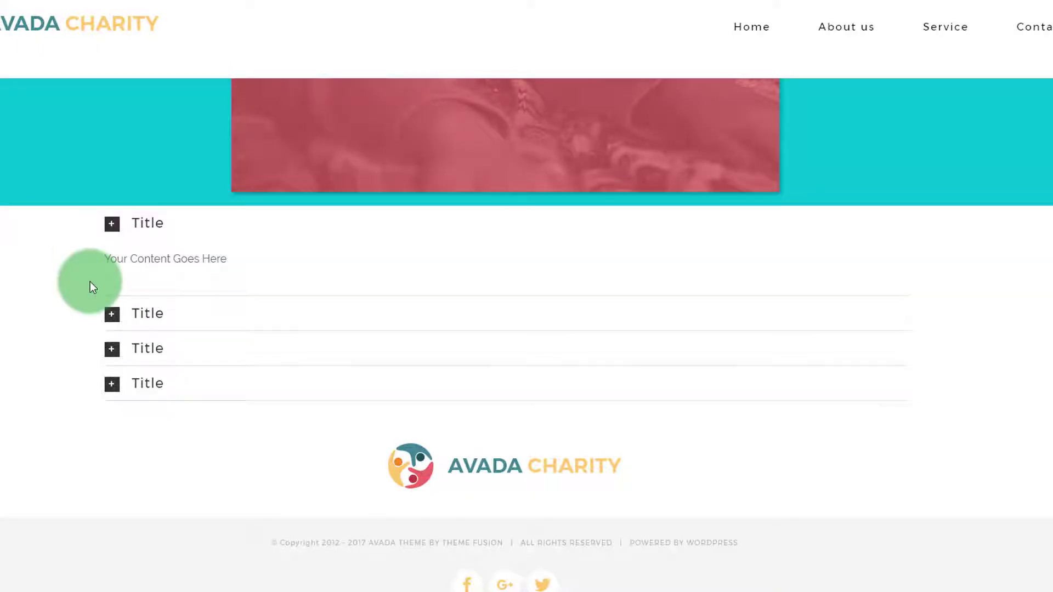
- Reload the live page until the updated toggle items load
right_click(11, 285)
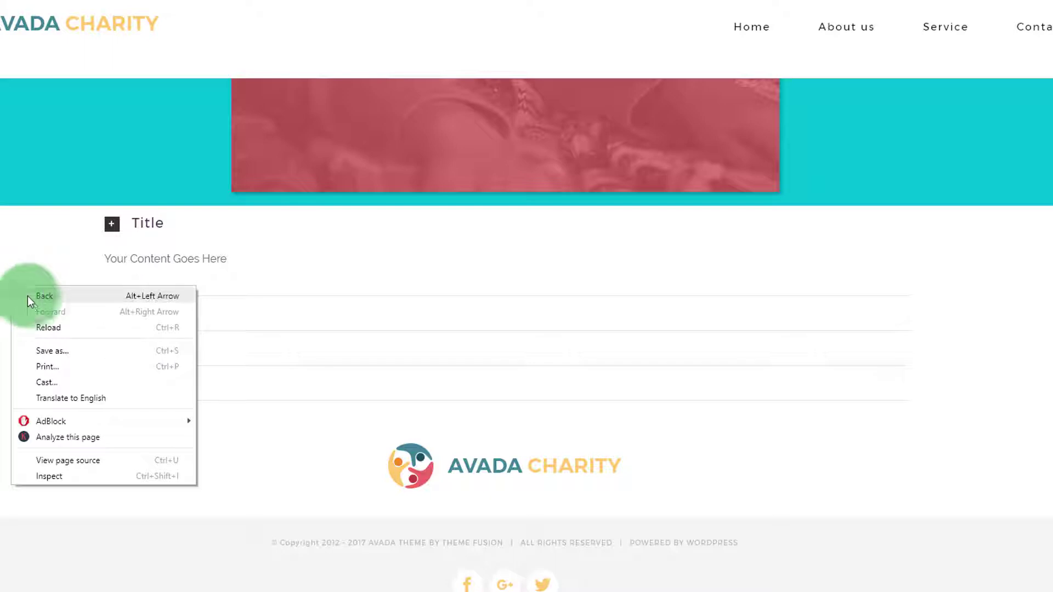
left_click(39, 324)
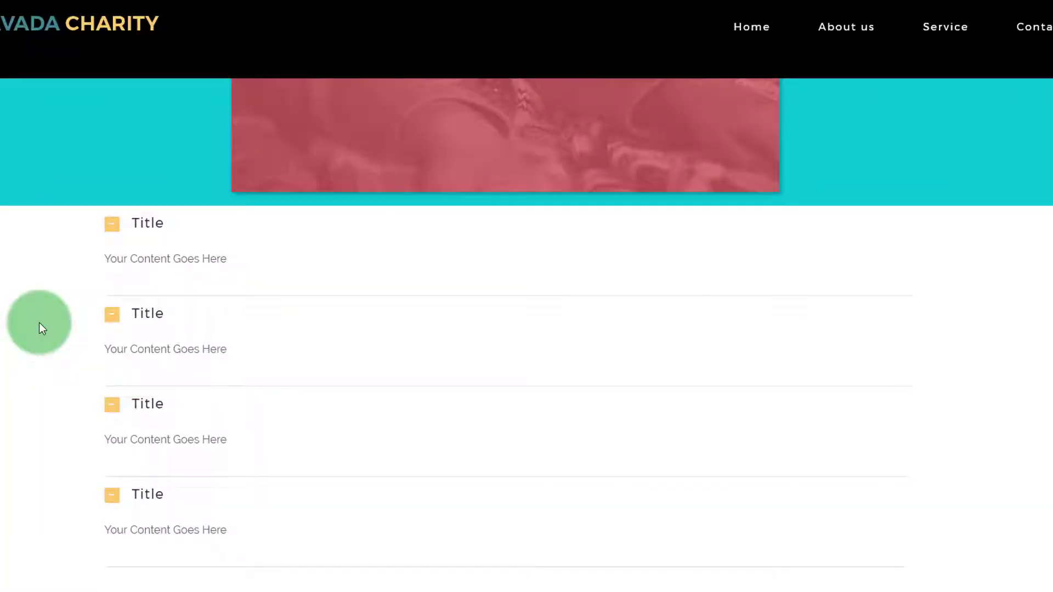
right_click(38, 324)
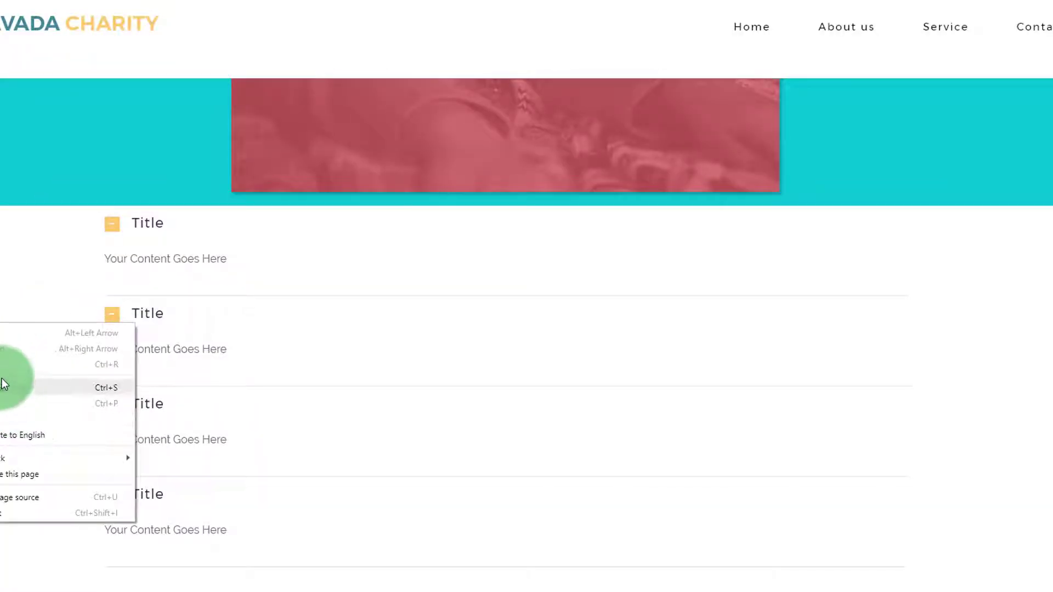
left_click(5, 364)
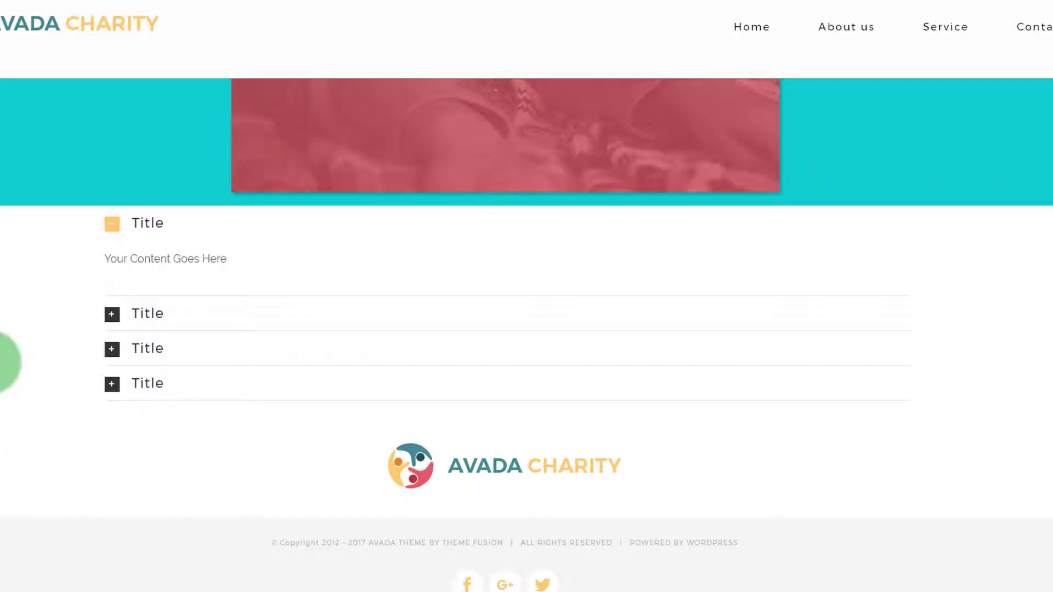
- Test the Toggles mode on the live page by expanding the second to fourth items and collapsing them again
left_click(110, 316)
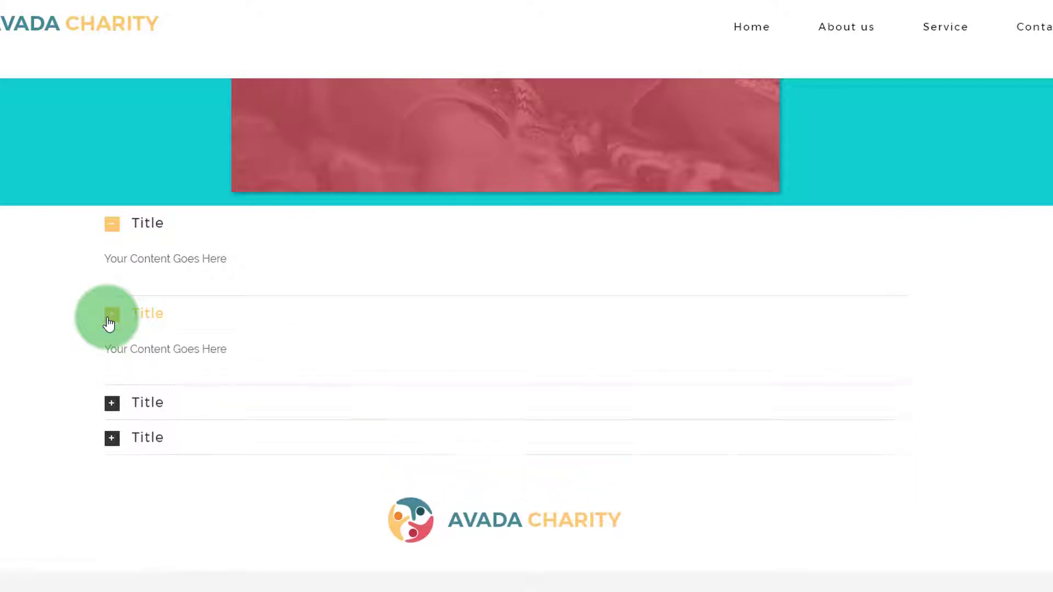
left_click(113, 404)
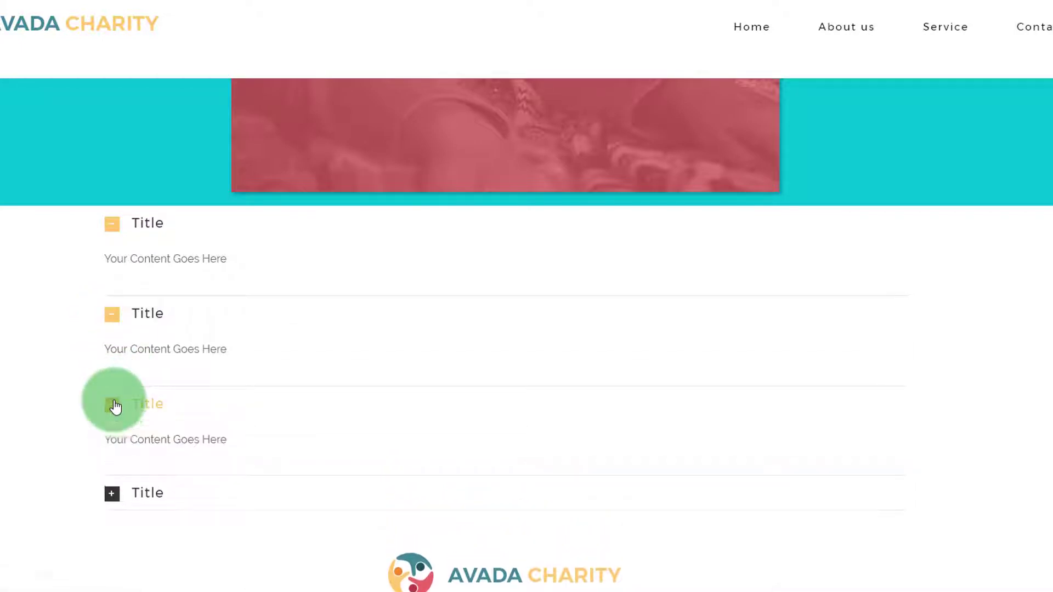
left_click(114, 498)
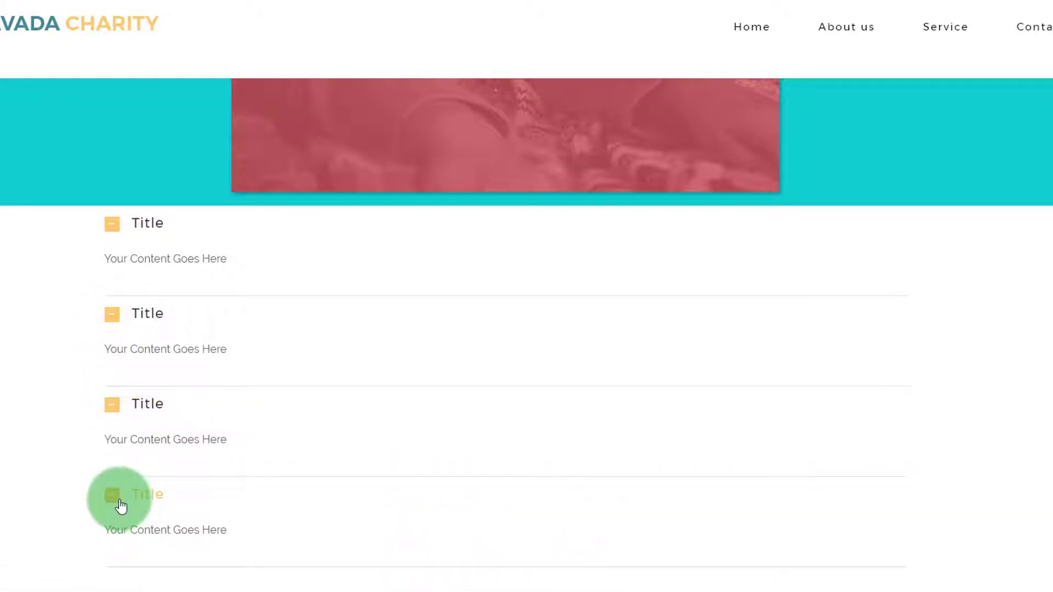
left_click(117, 411)
left_click(112, 322)
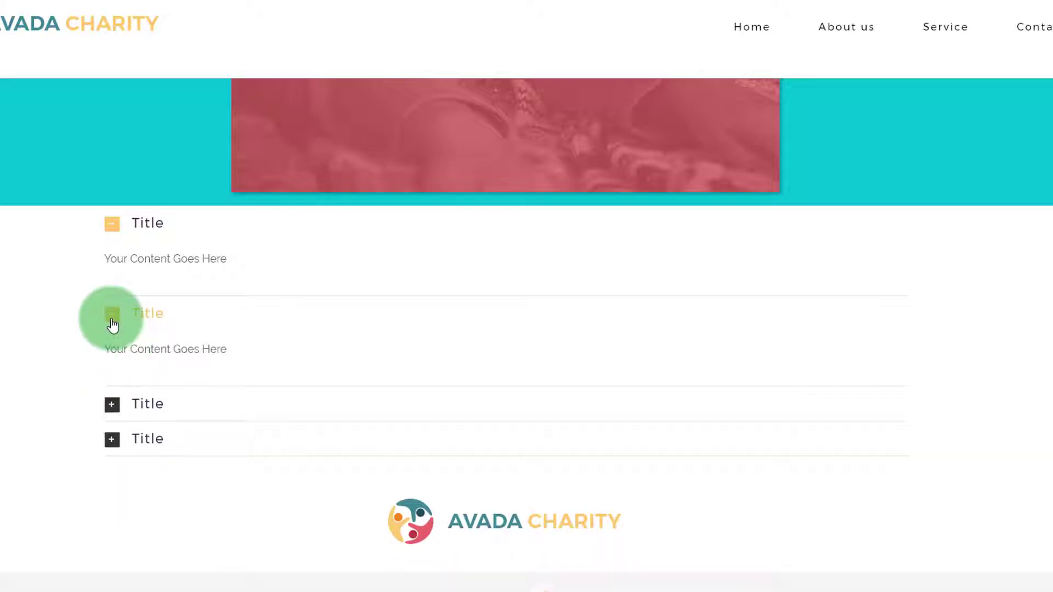
left_click(61, 271)
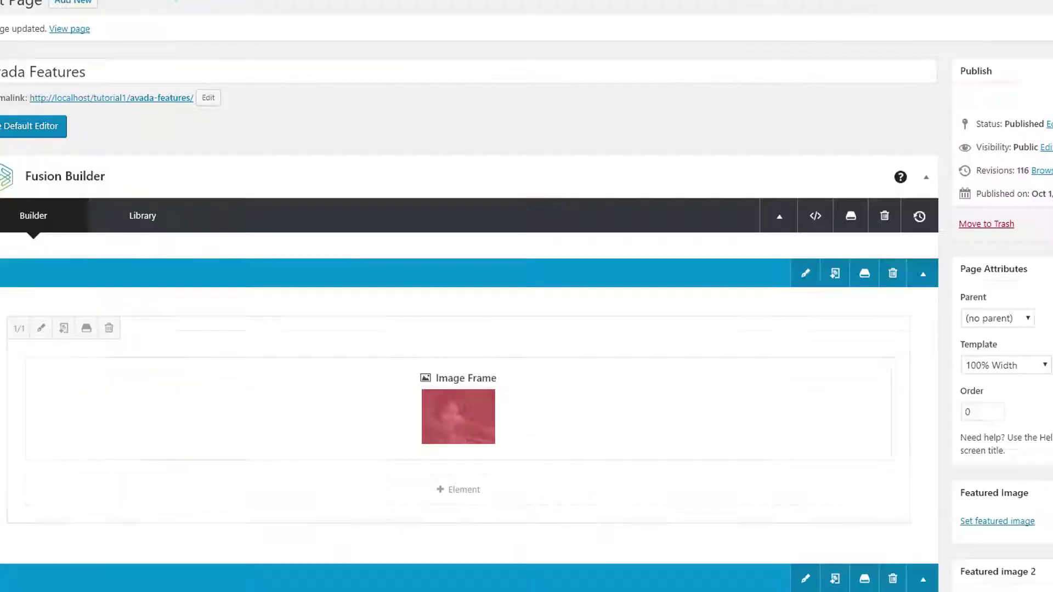
- Return to the page editor, set the Toggles element's Toggles or Accordions option to Accordions, and save it
scroll(631, 333, "down", 5)
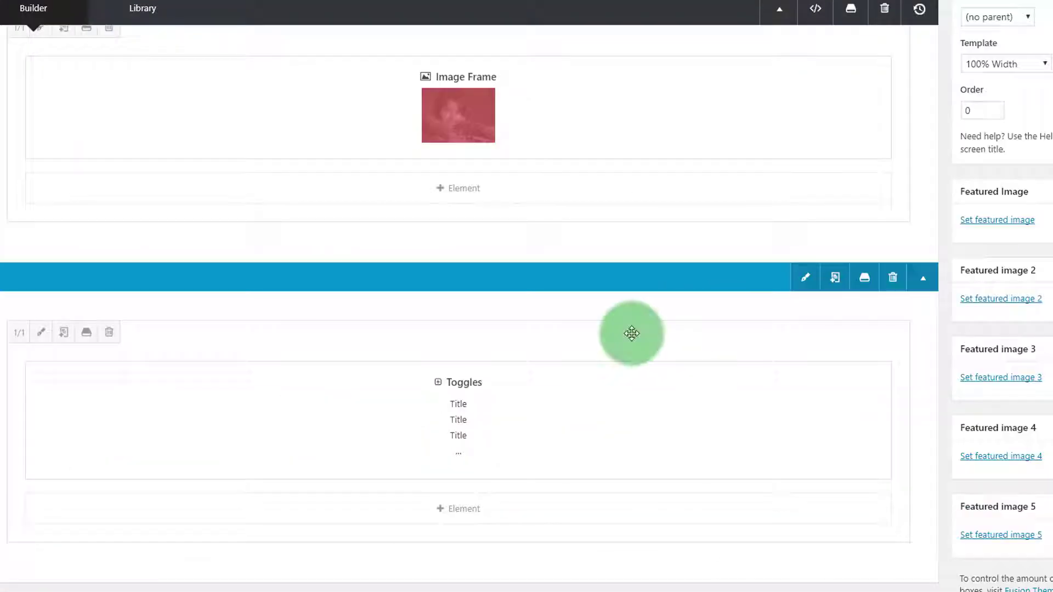
left_click(427, 419)
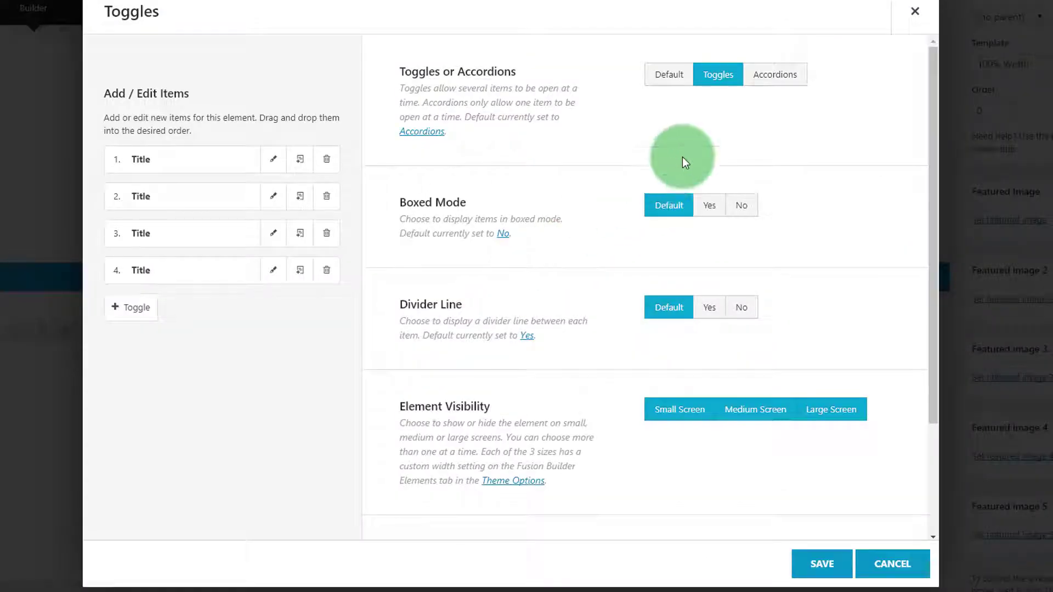
left_click(765, 74)
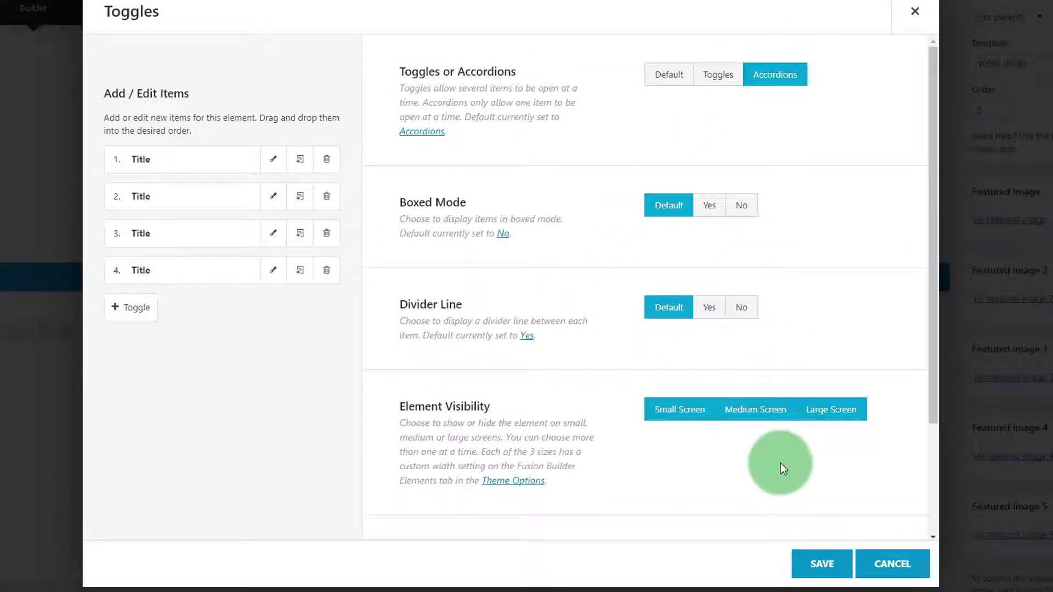
left_click(821, 564)
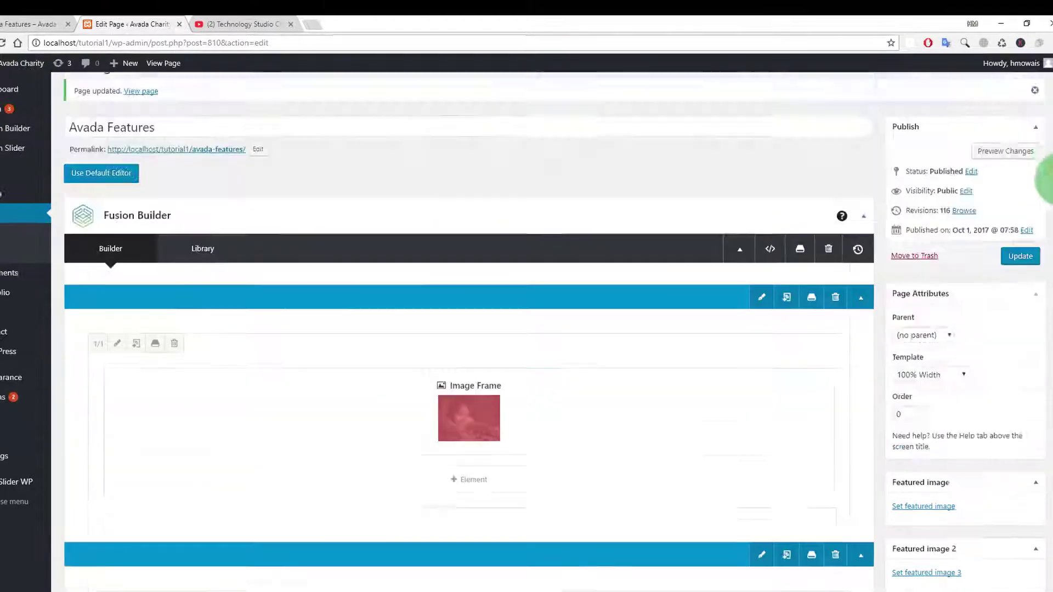
- Update the page with the Accordions setting and reload the live Avada Features page
left_click(1019, 281)
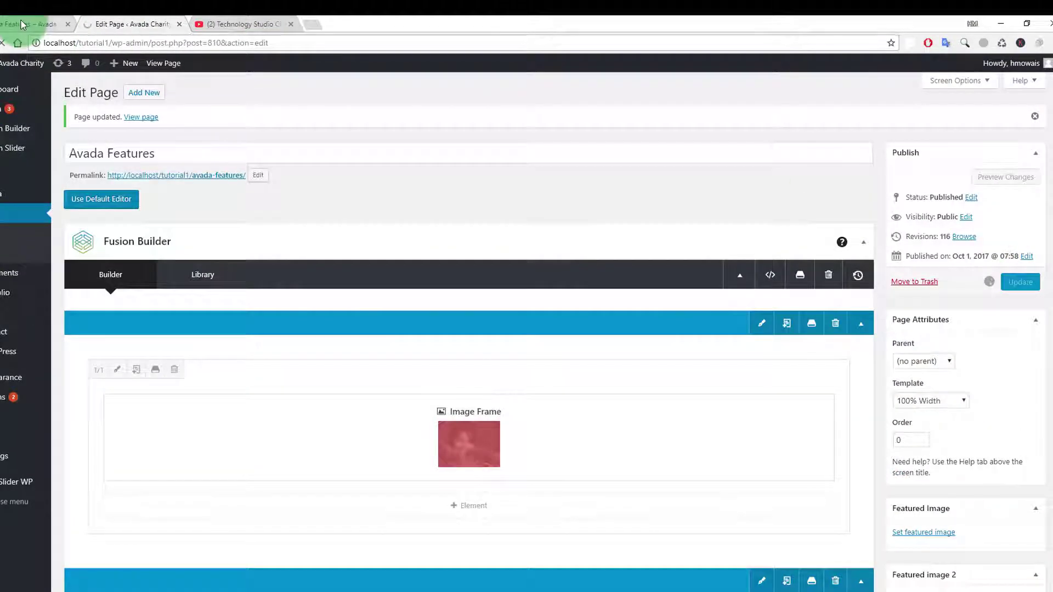
left_click(22, 25)
right_click(42, 308)
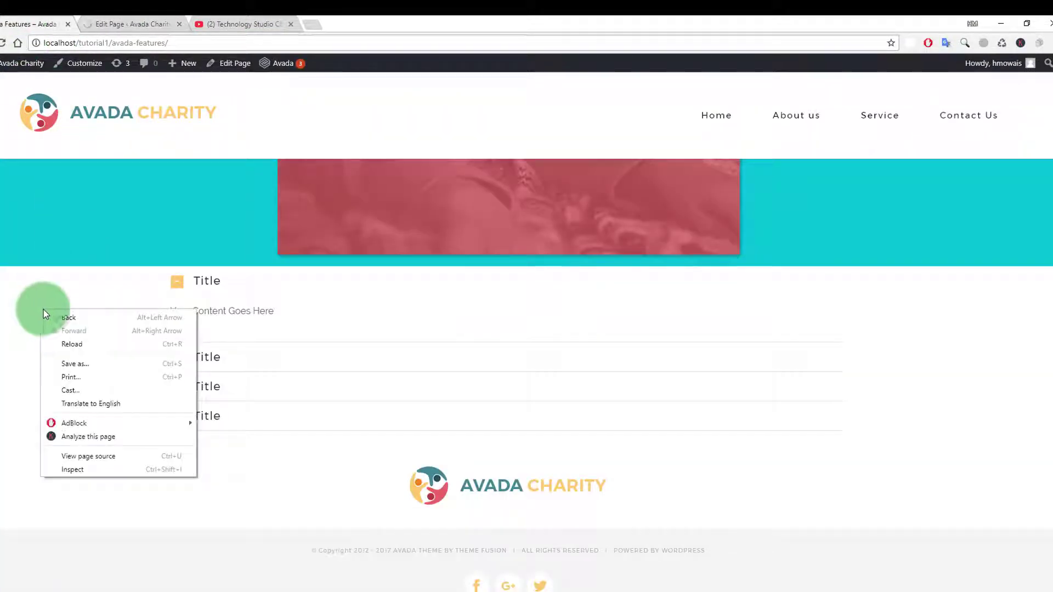
left_click(65, 344)
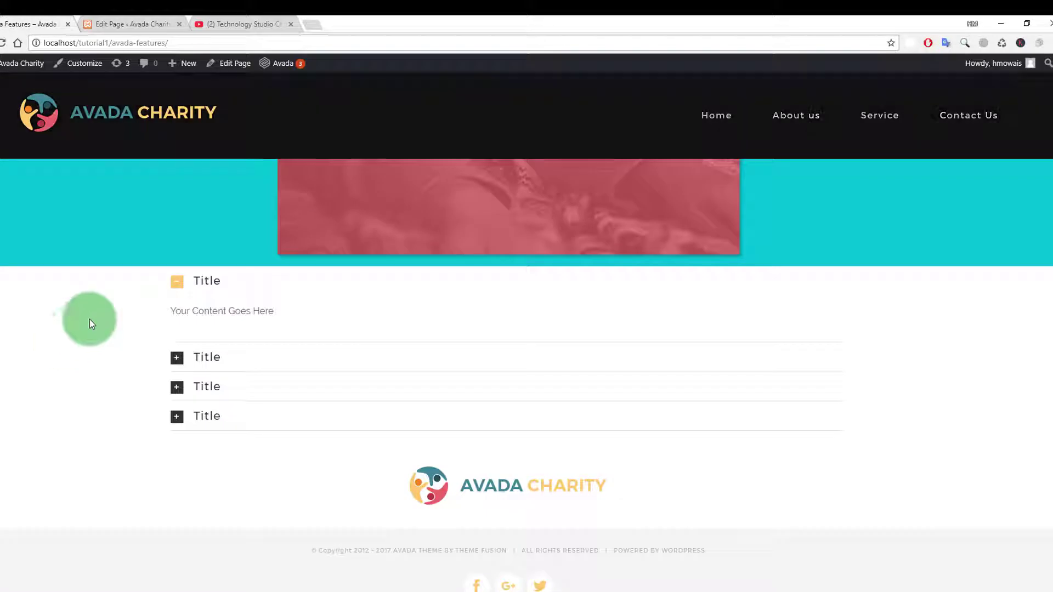
- Test the Accordions mode on the live page by expanding the second and the fourth items
left_click(184, 357)
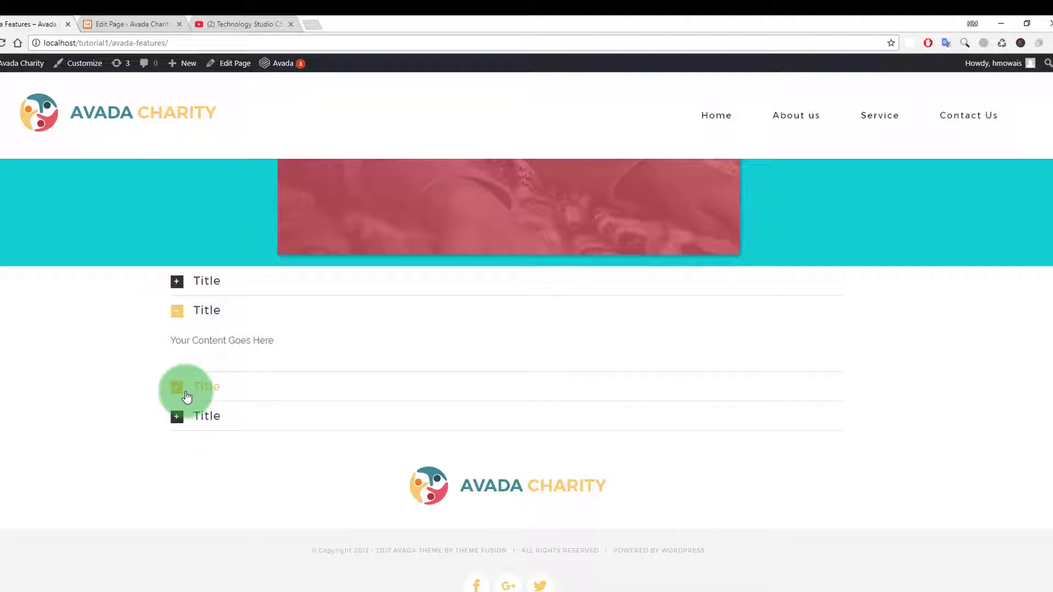
left_click(176, 417)
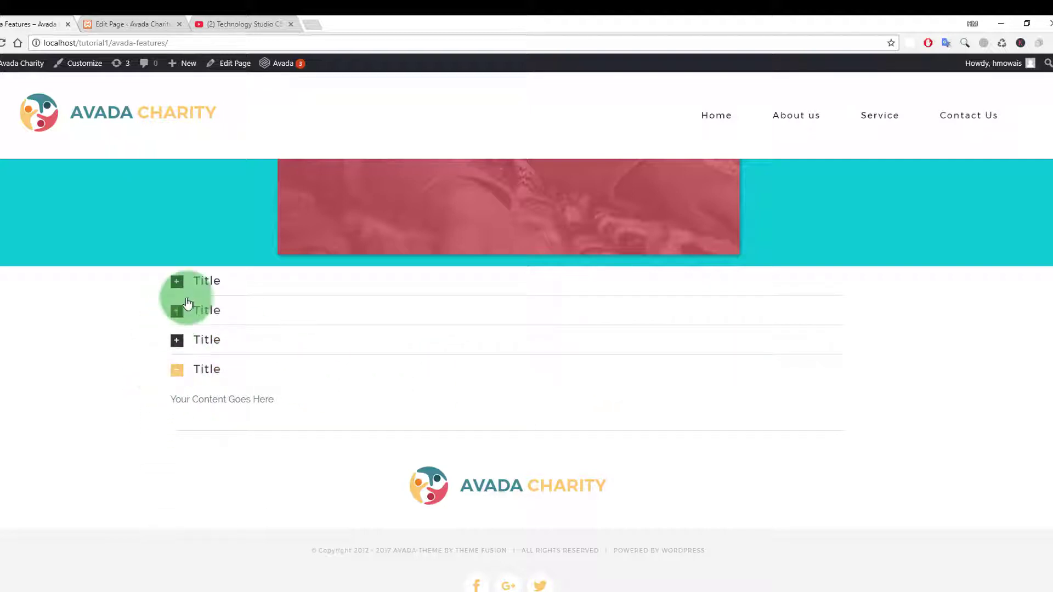
- Return to the page editor and delete the Toggles element from the container below the Image Frame
left_click(154, 27)
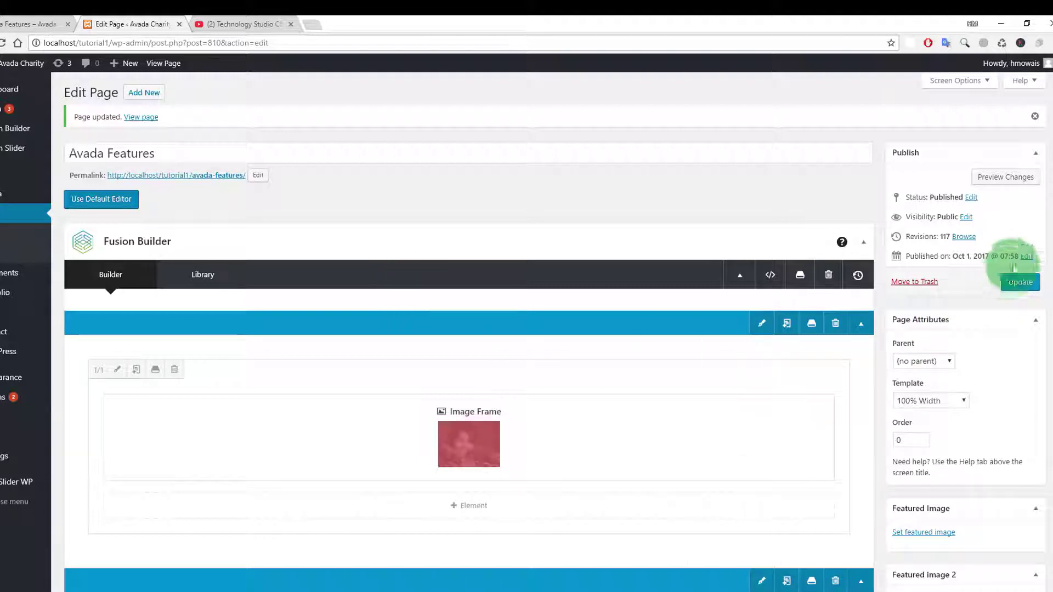
scroll(1050, 193, "down", 6)
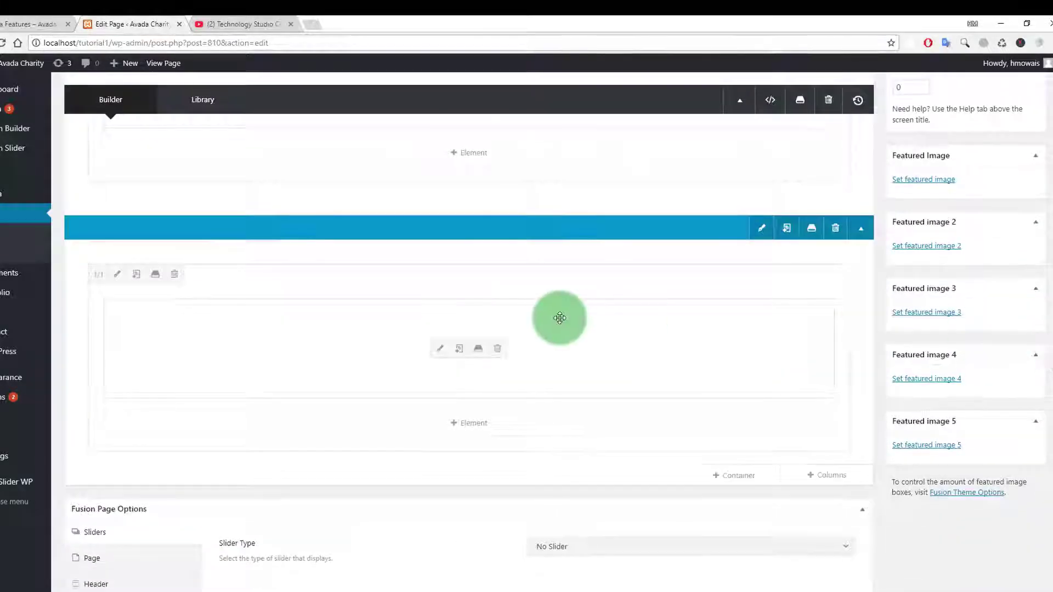
left_click(496, 349)
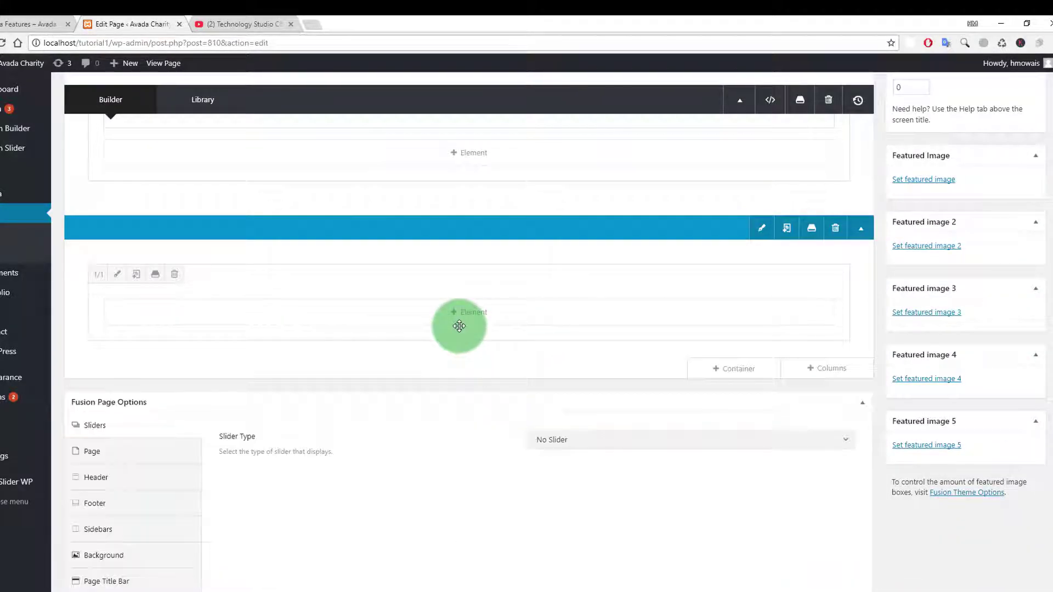
- Insert a User Login element in the emptied column, with the heading "Login Panel" and the caption "Caption here"
left_click(459, 323)
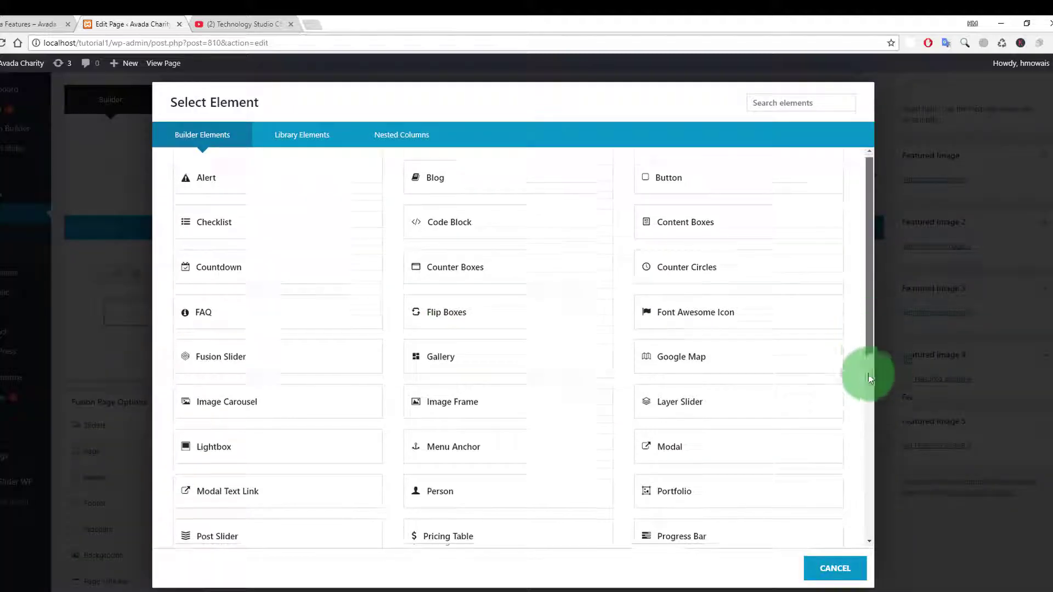
left_click_drag(867, 374, 871, 502)
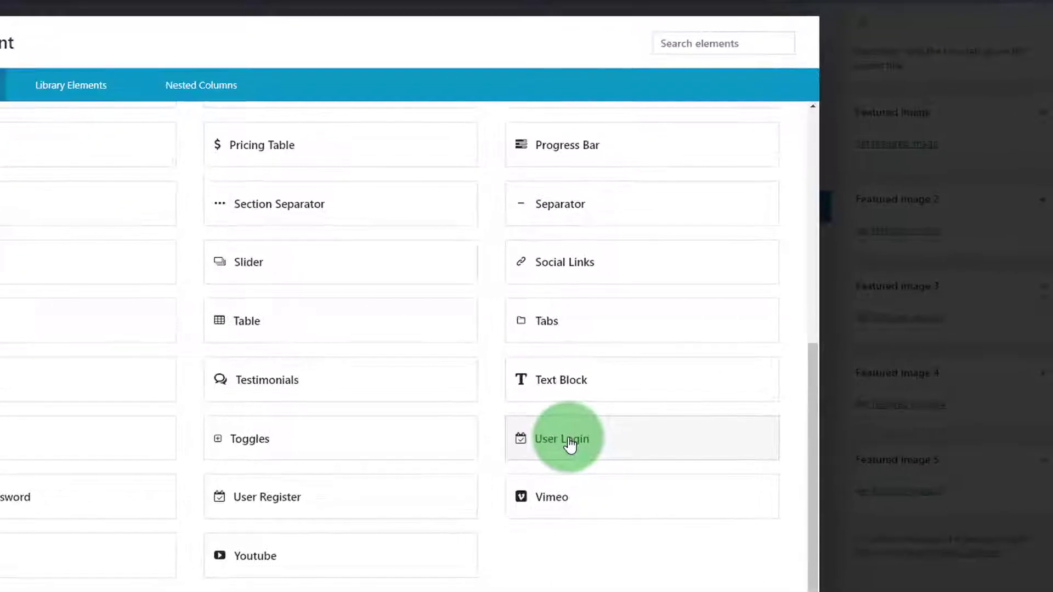
left_click(570, 443)
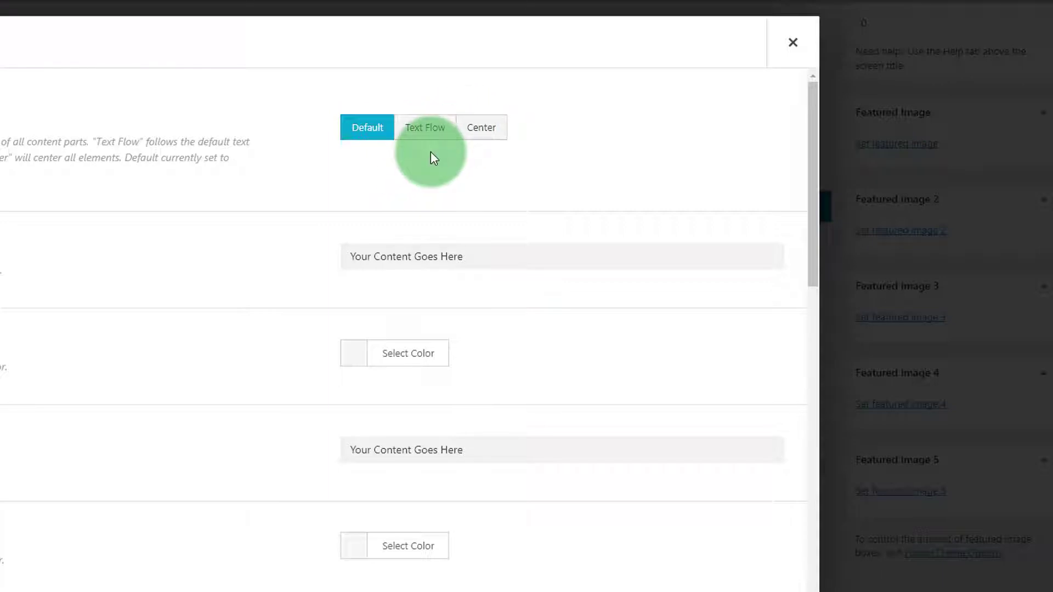
left_click(381, 254)
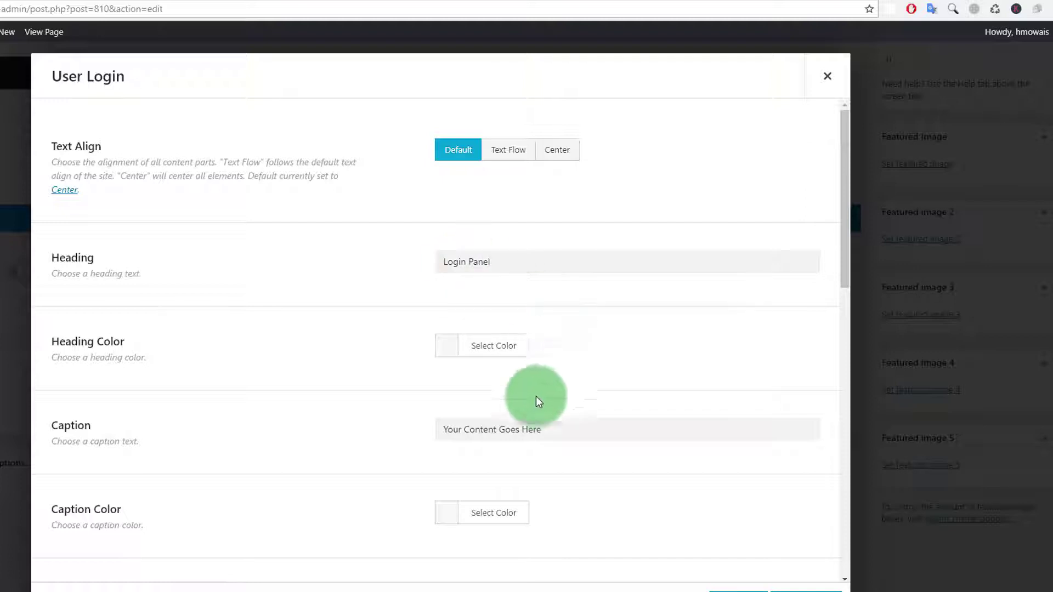
left_click(497, 425)
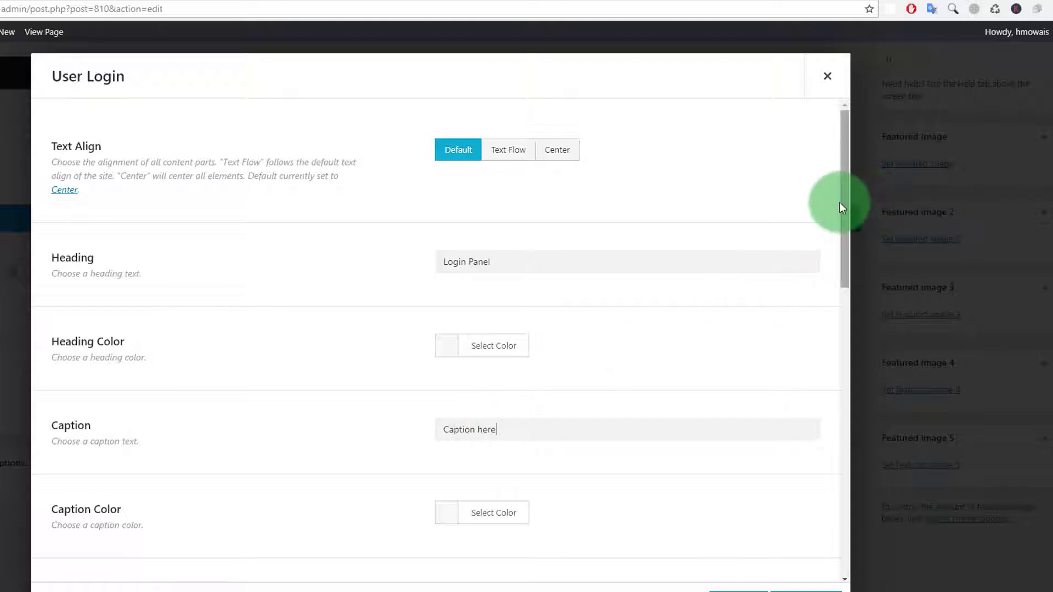
- Try to set the User Login element's Redirection Link, Register Link and Lost Password Link to #
scroll(841, 242, "down", 3)
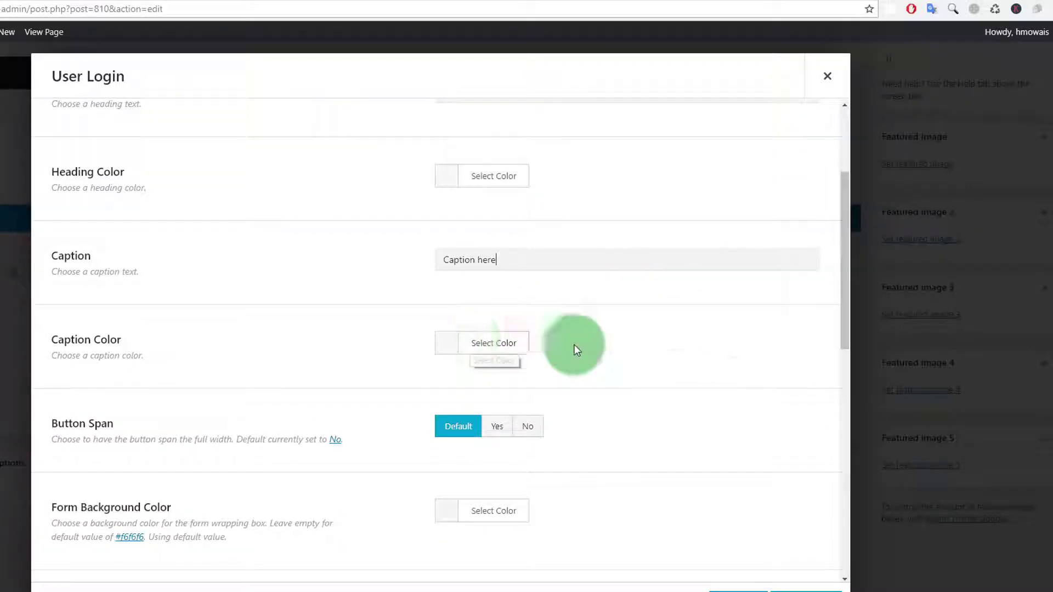
left_click_drag(852, 219, 851, 297)
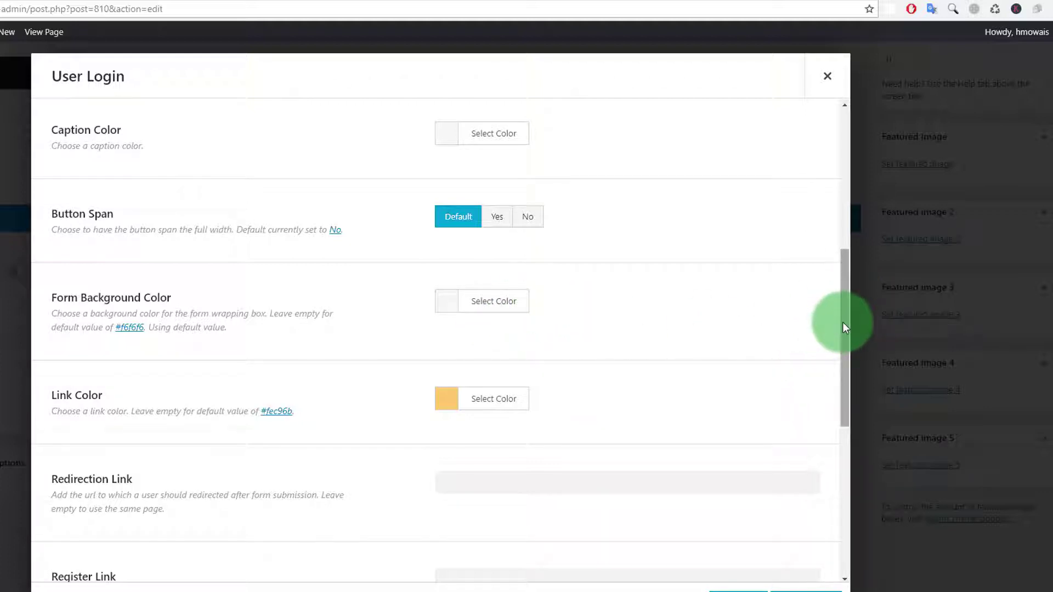
left_click_drag(843, 323, 844, 383)
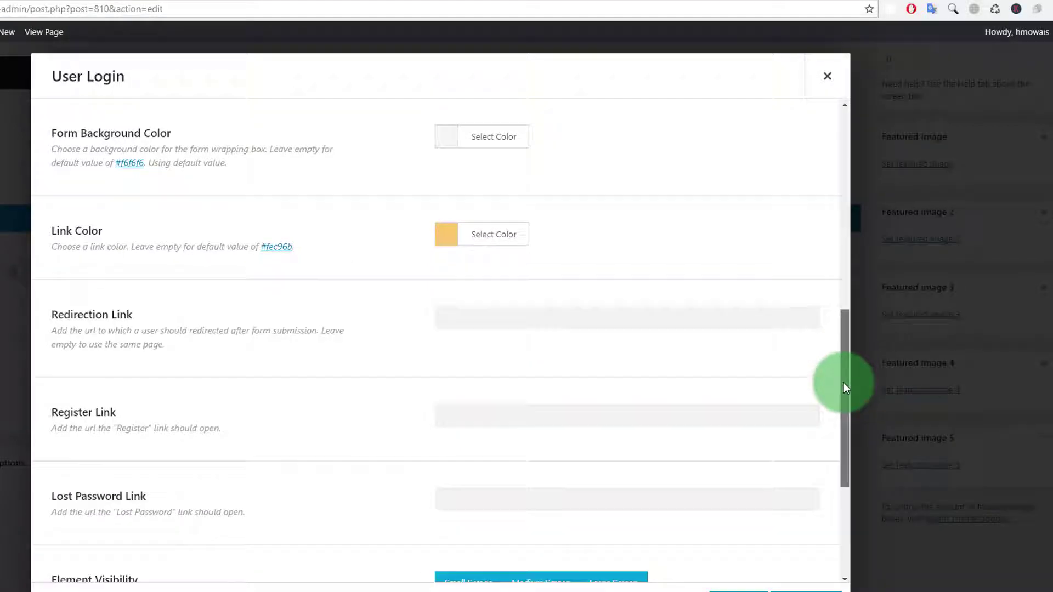
left_click(475, 314)
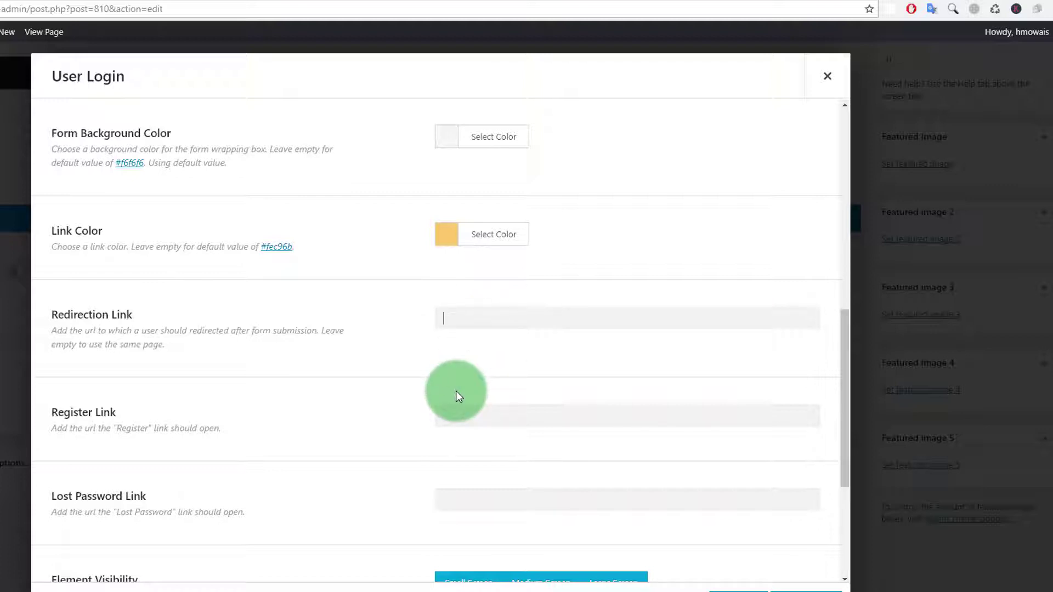
left_click(445, 423)
left_click_drag(844, 377, 844, 429)
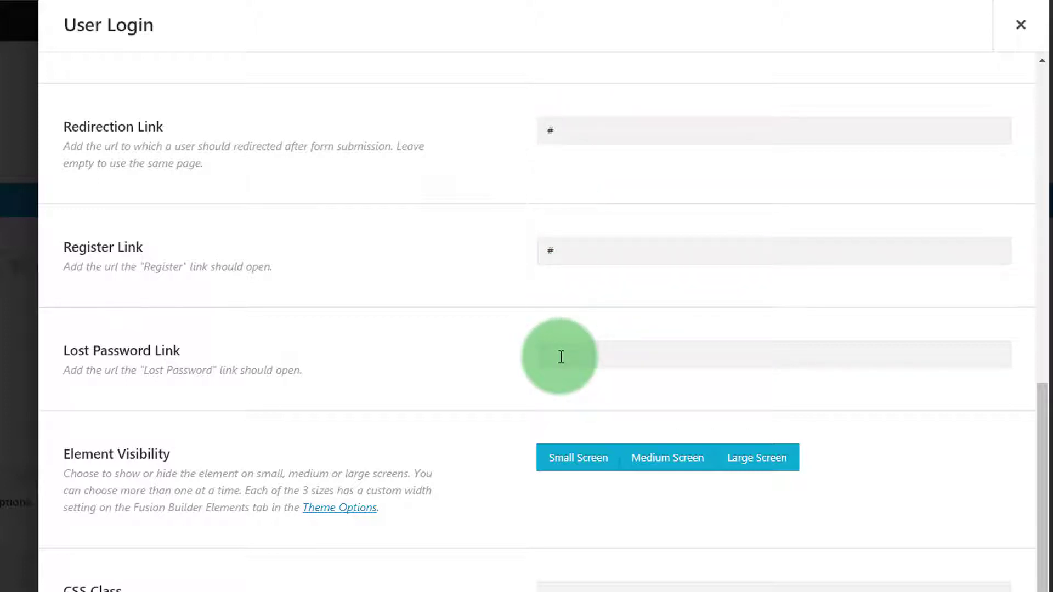
type("#")
left_click(561, 357)
type("#")
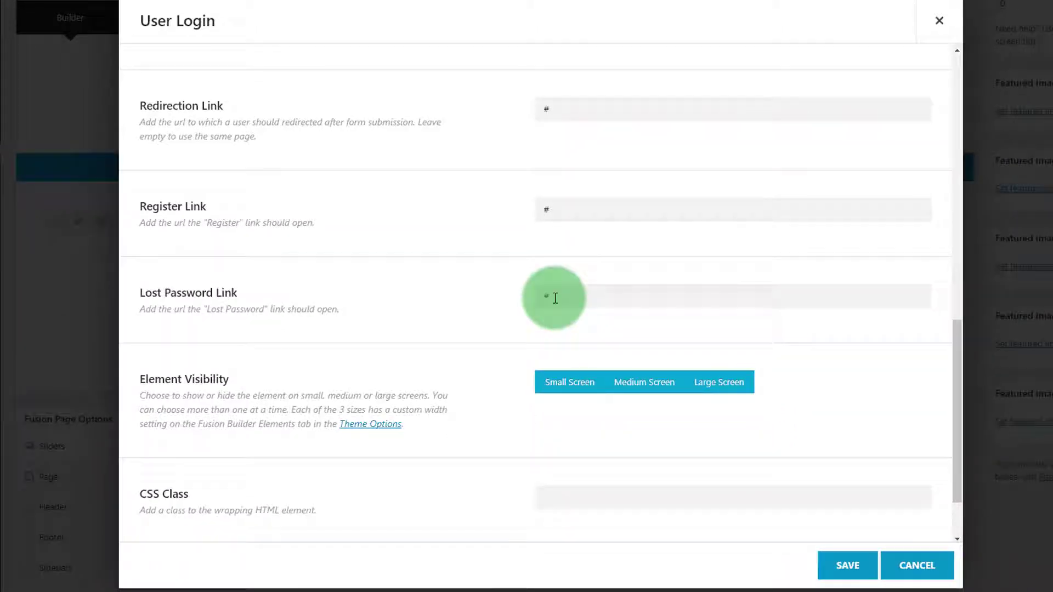
left_click(1027, 277)
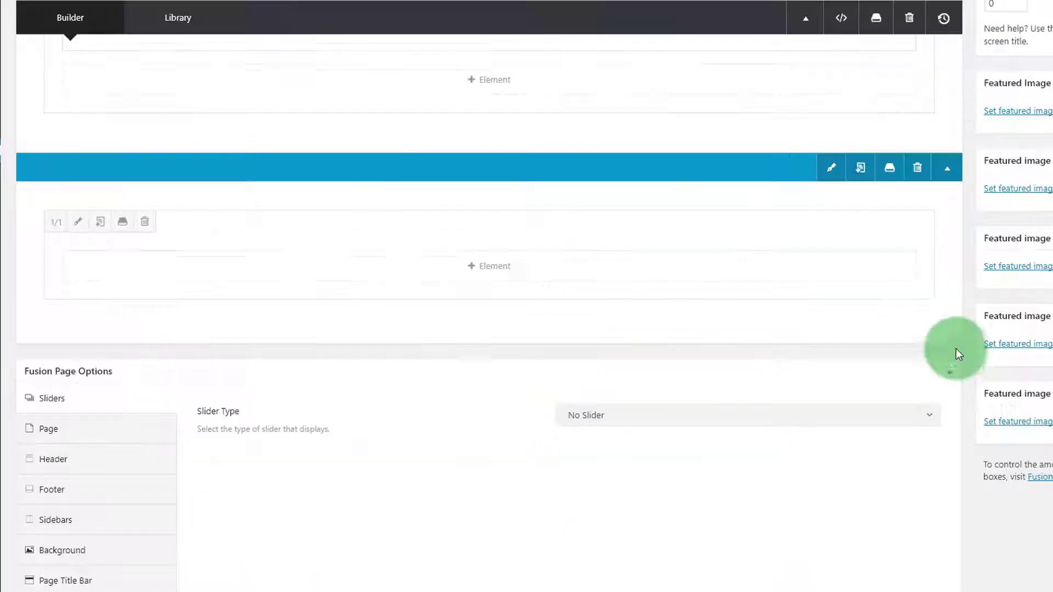
- Add a User Login element to the empty column below the Image Frame container
left_click(472, 265)
left_click_drag(959, 287, 952, 522)
left_click(777, 362)
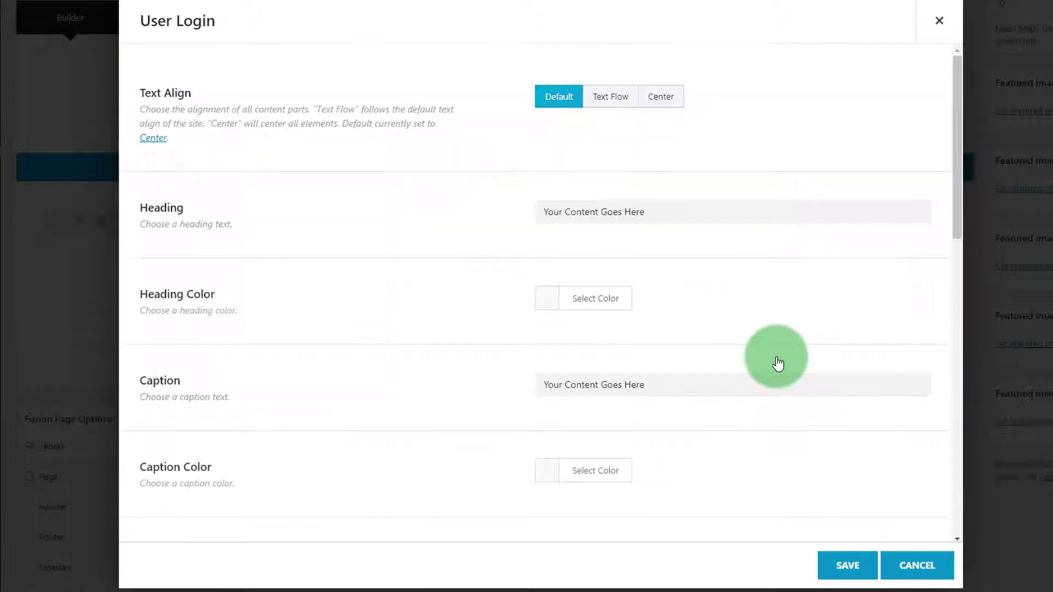
- Replace the User Login element's heading text with "Heading" and its caption text with "caption"
key("ctrl+a")
key("BackSpace")
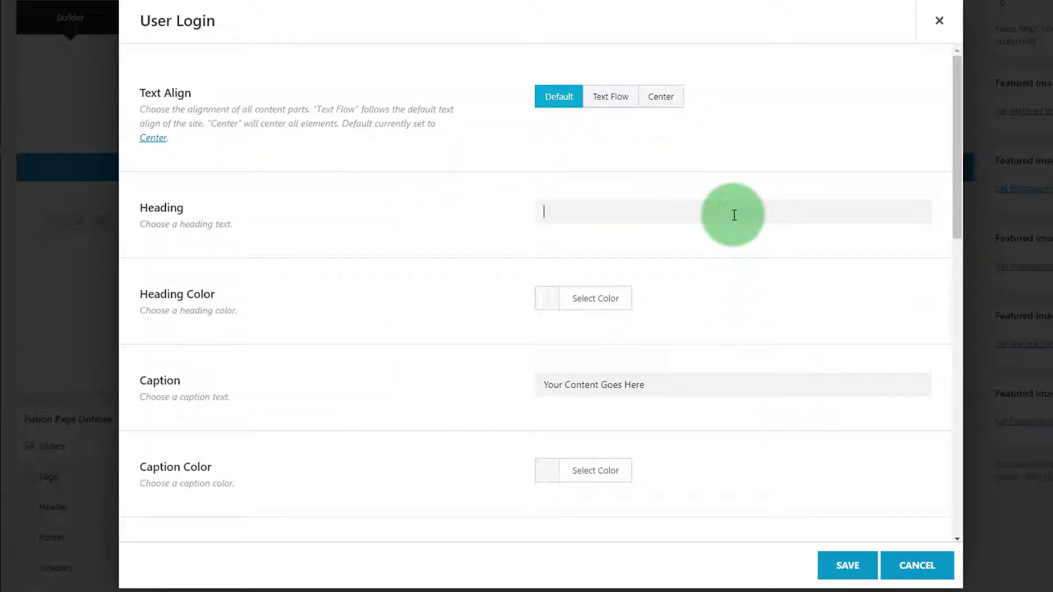
type("Head")
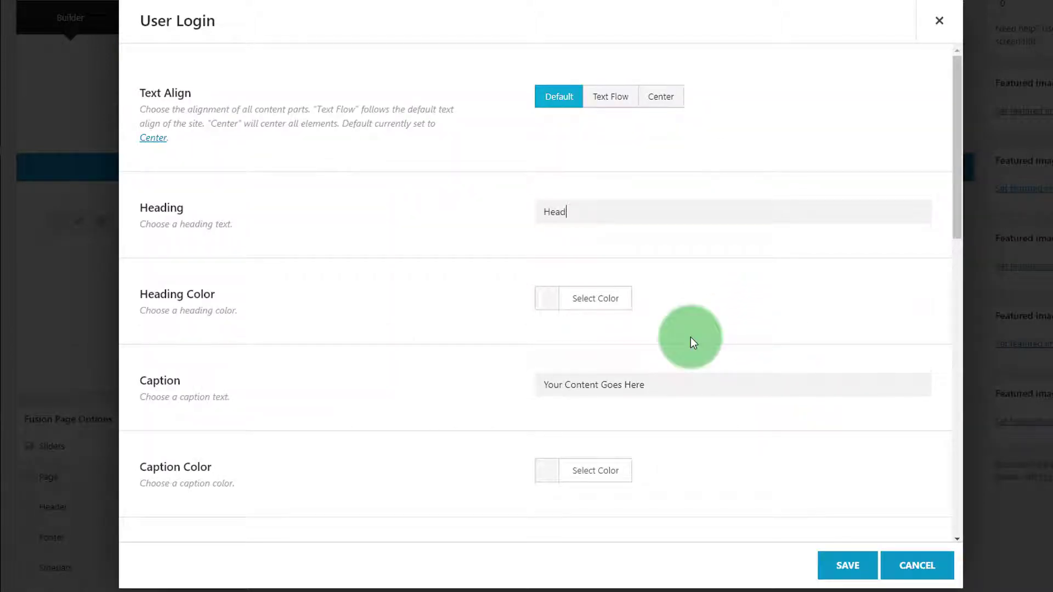
type("ing")
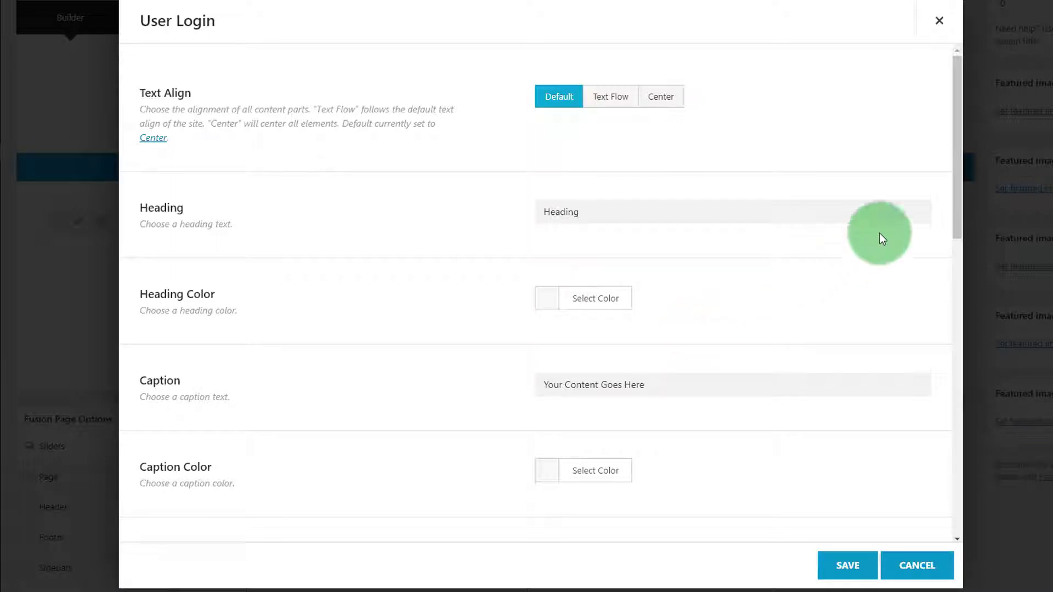
left_click(728, 393)
key("ctrl+a")
key("BackSpace")
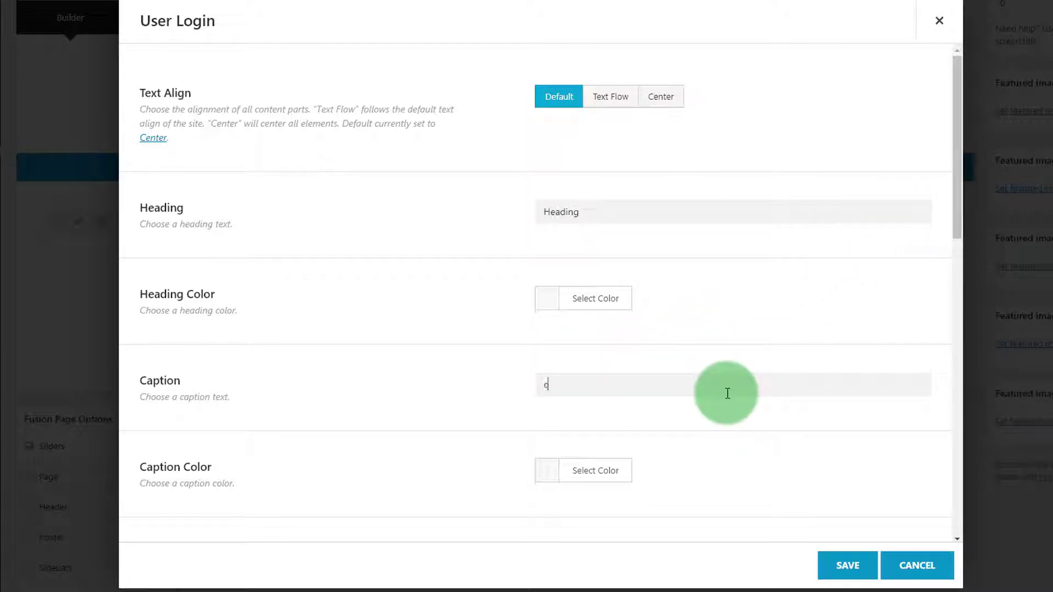
type("caption")
- Set the Redirection Link, Register Link and Lost Password Link to # and save the User Login element
left_click_drag(957, 205, 929, 465)
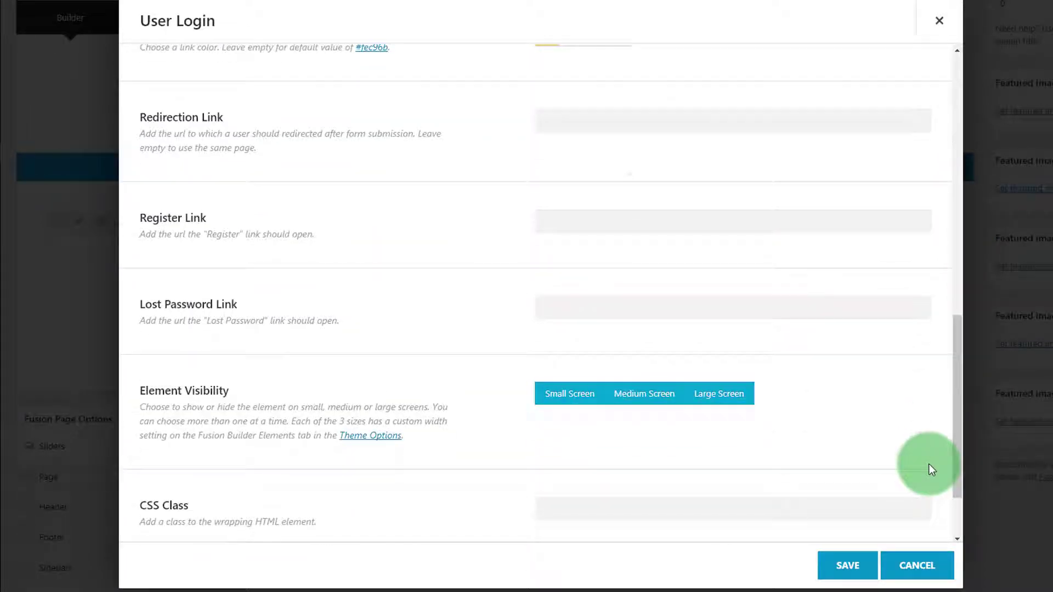
left_click(591, 122)
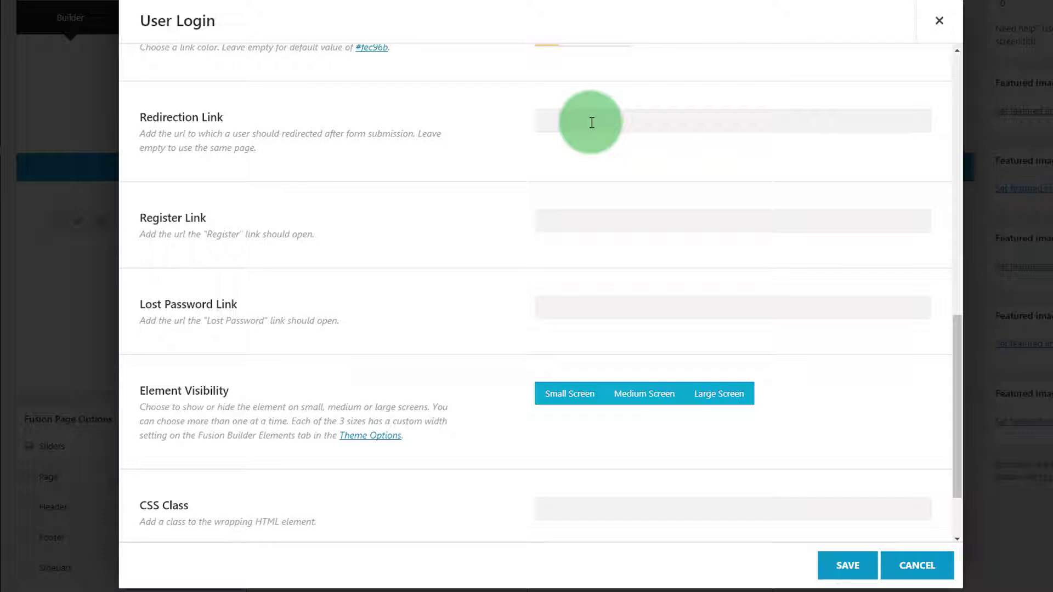
type("#")
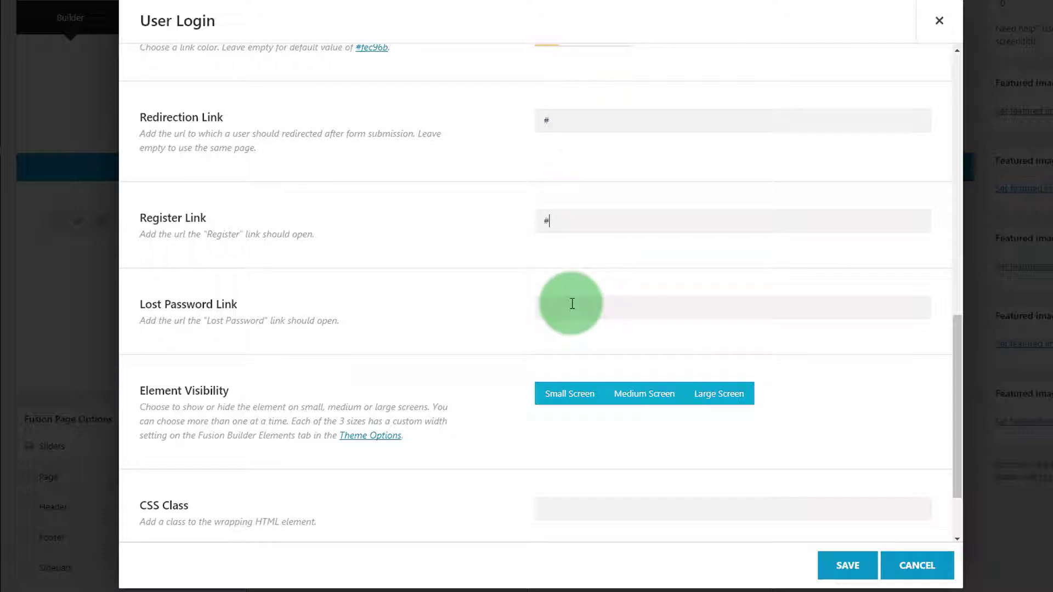
type("#")
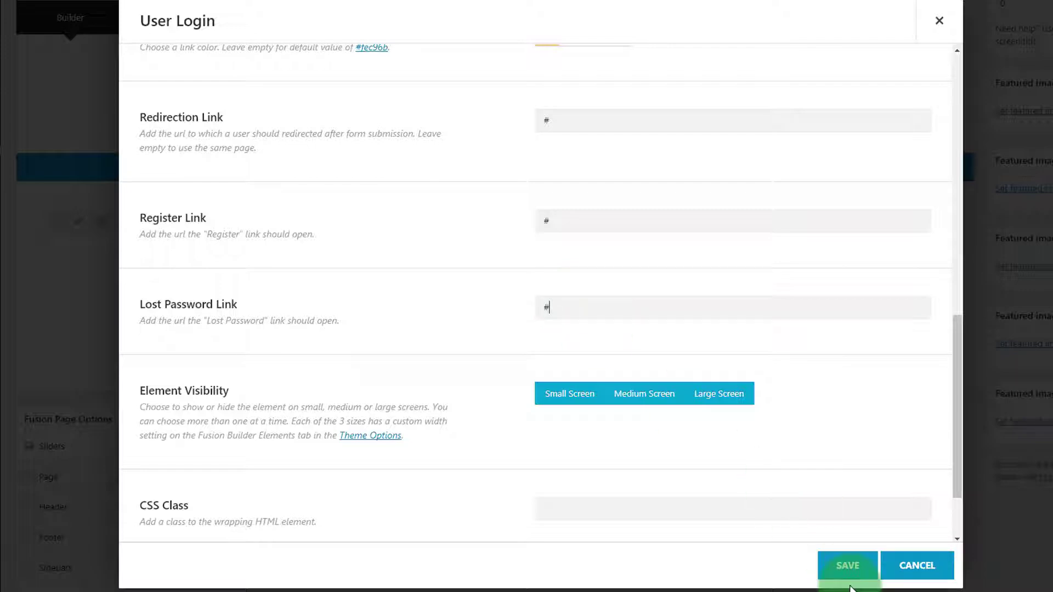
left_click(847, 565)
- Update the Avada Features page and reload its live view until the User Login element replaces the accordion
scroll(488, 274, "up", 10)
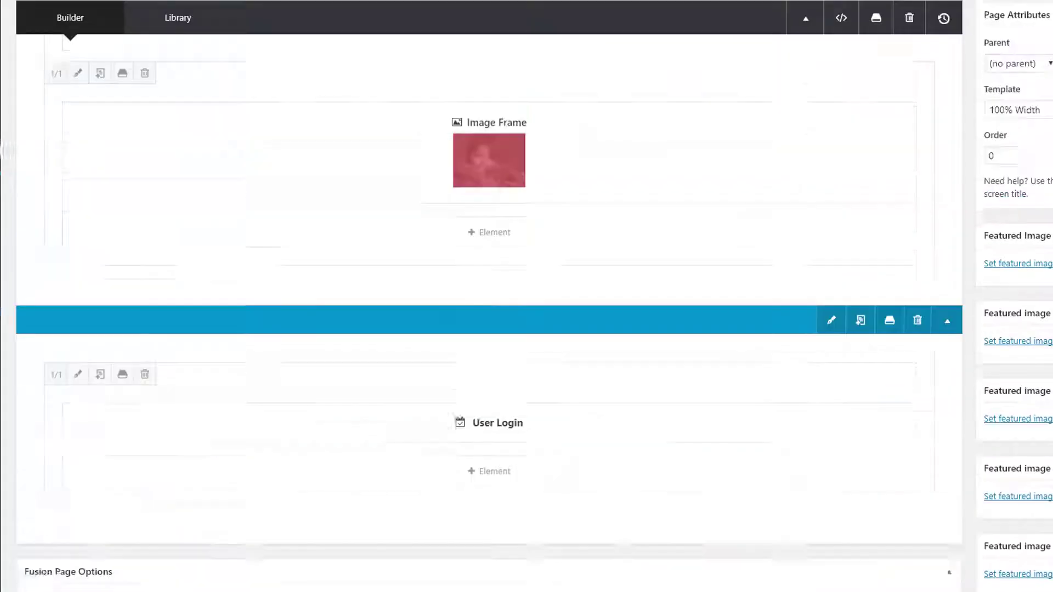
left_click(989, 239)
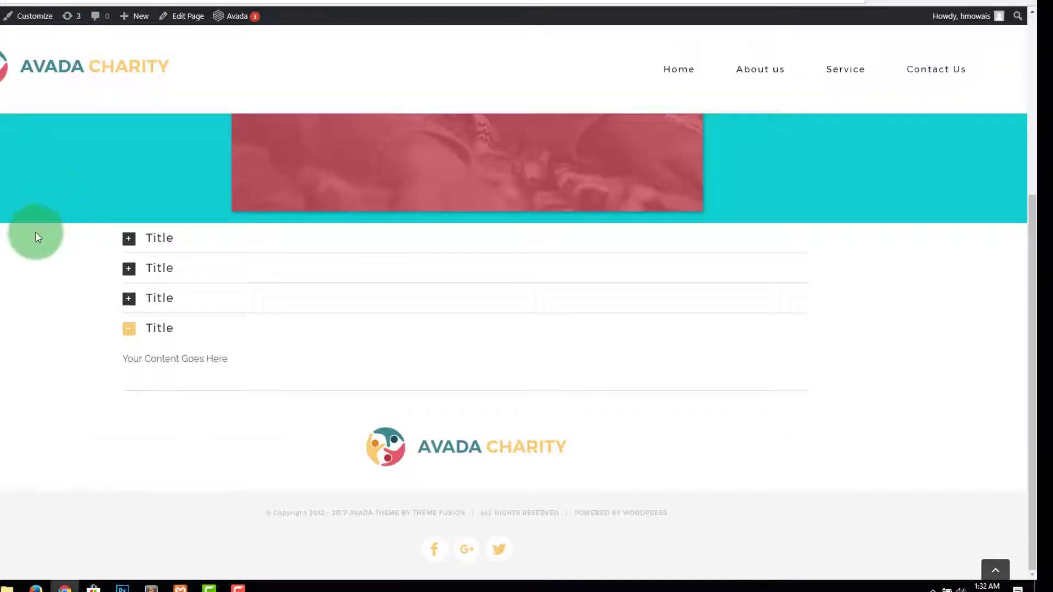
right_click(35, 232)
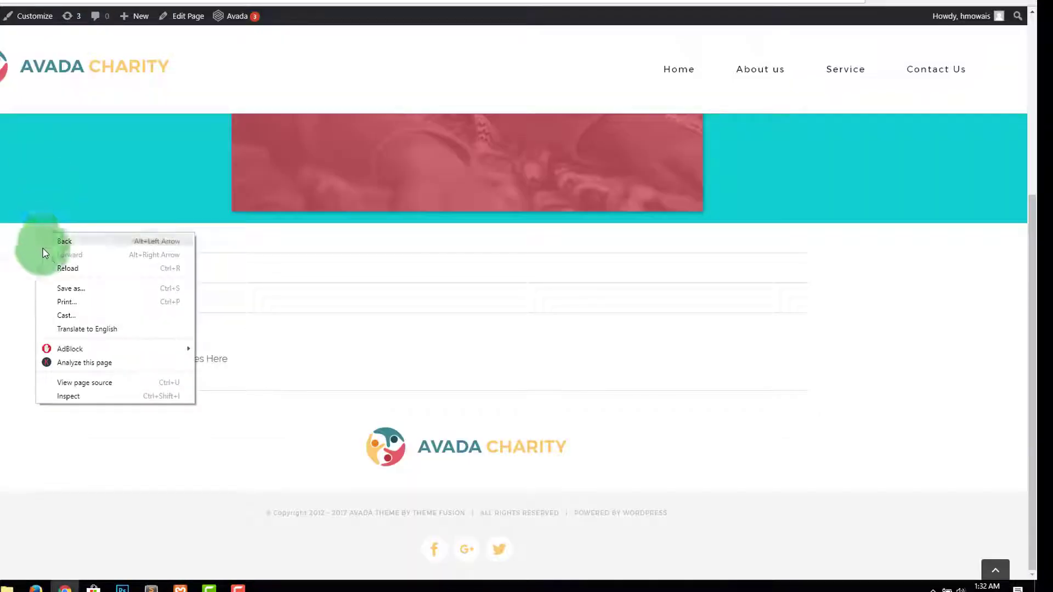
left_click(49, 264)
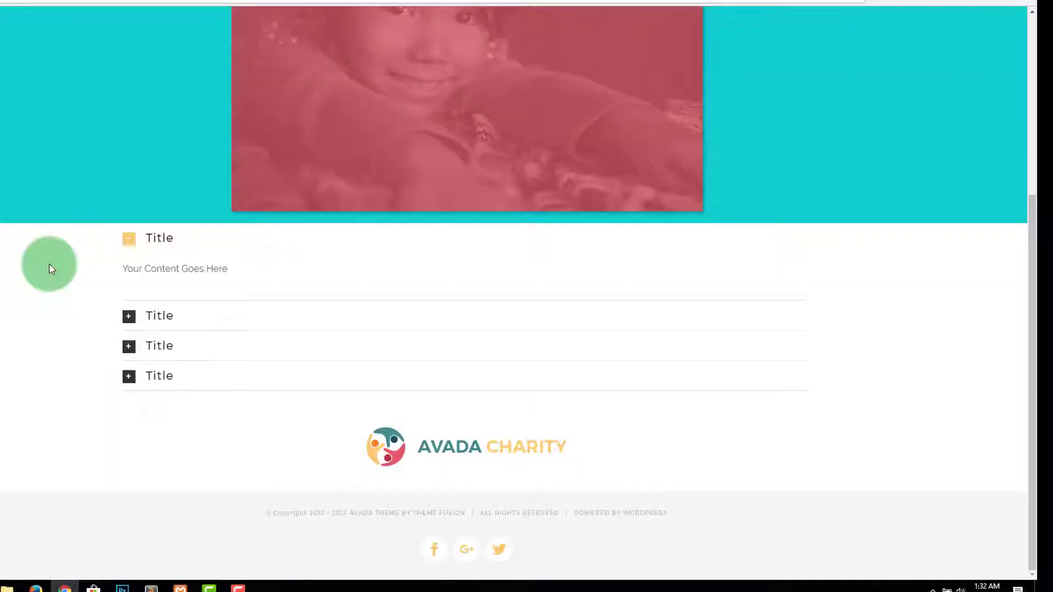
right_click(50, 265)
left_click(98, 306)
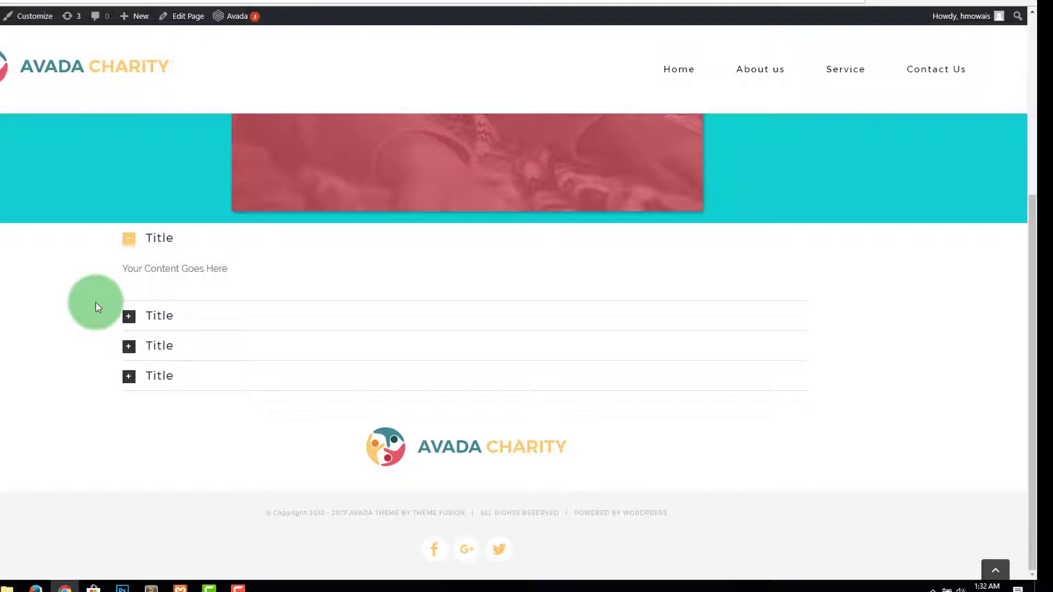
right_click(27, 282)
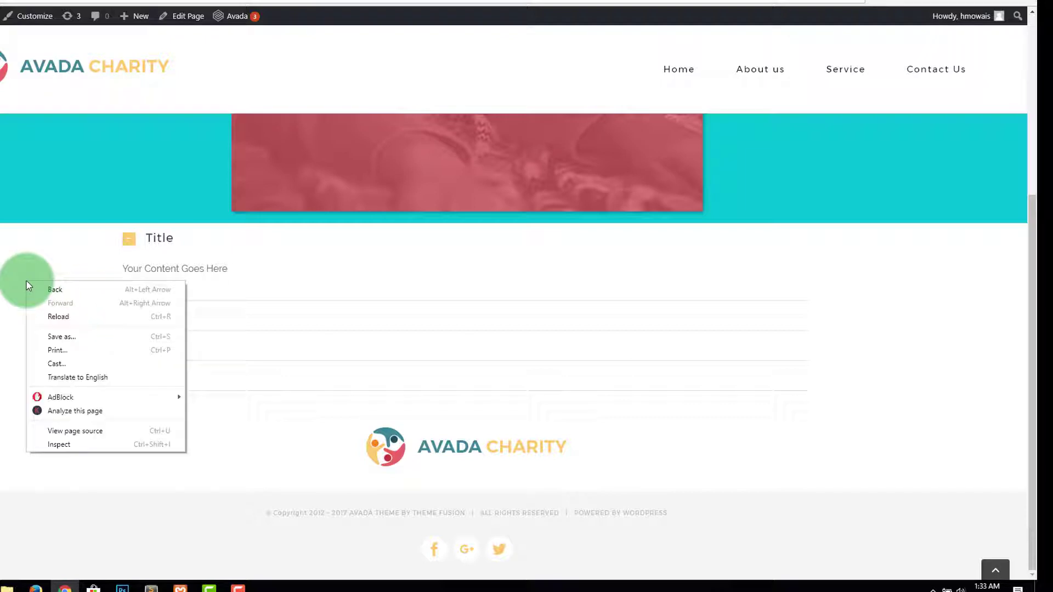
left_click(46, 317)
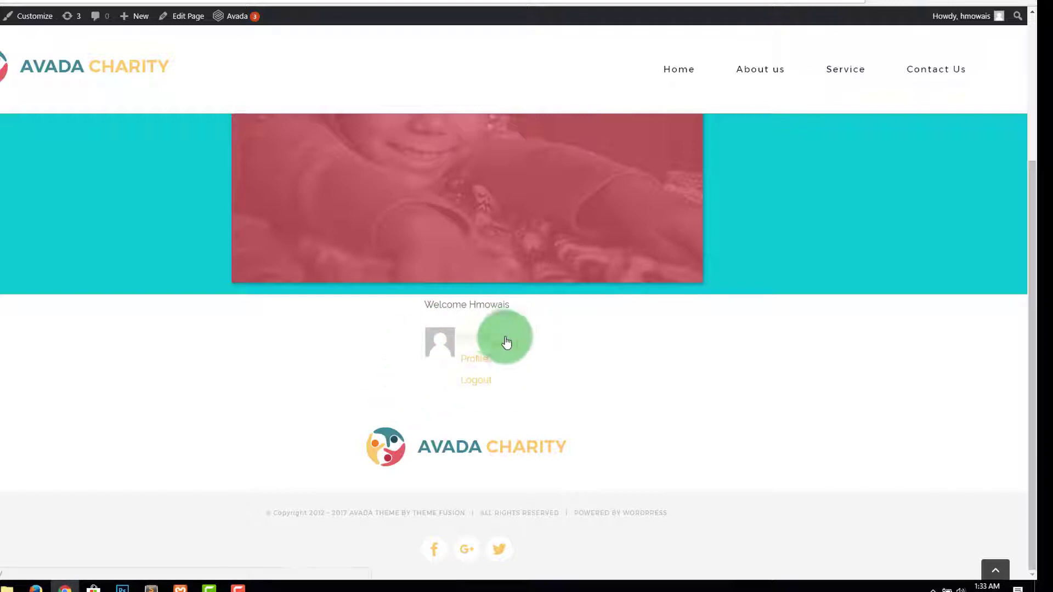
- Log out through the live page's User Login element and examine the login form it shows to visitors
left_click(474, 381)
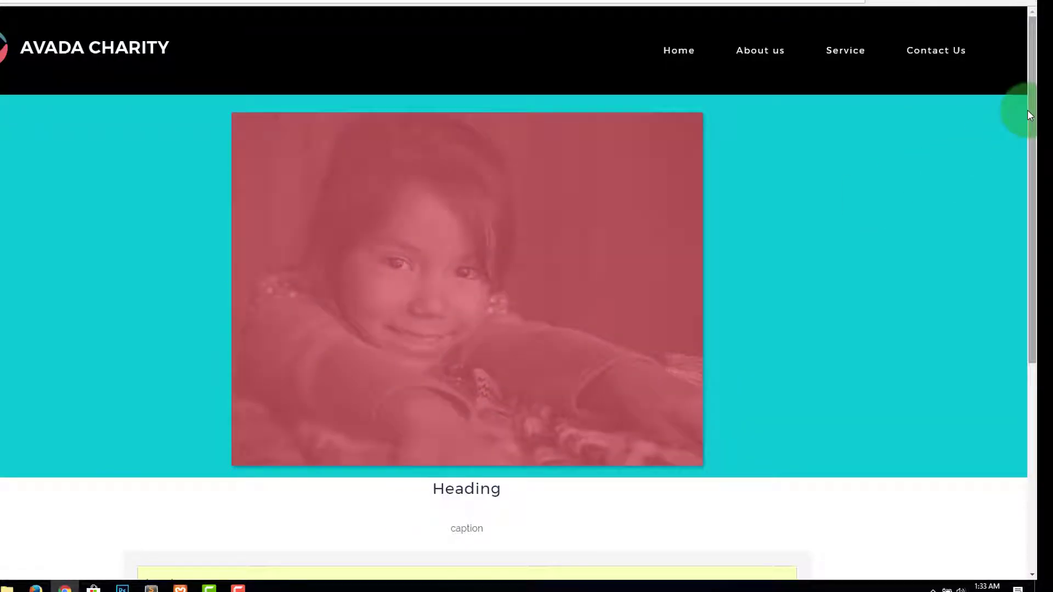
left_click_drag(1028, 108, 1029, 244)
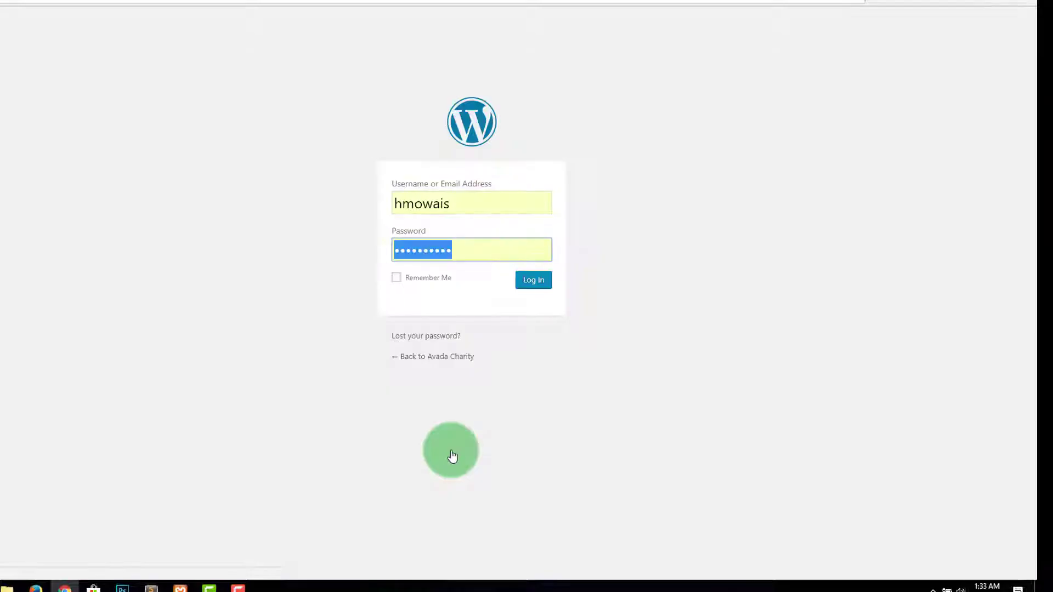
- Log back in to WordPress with the account password and open the live Avada Features page in a new tab
left_click(534, 281)
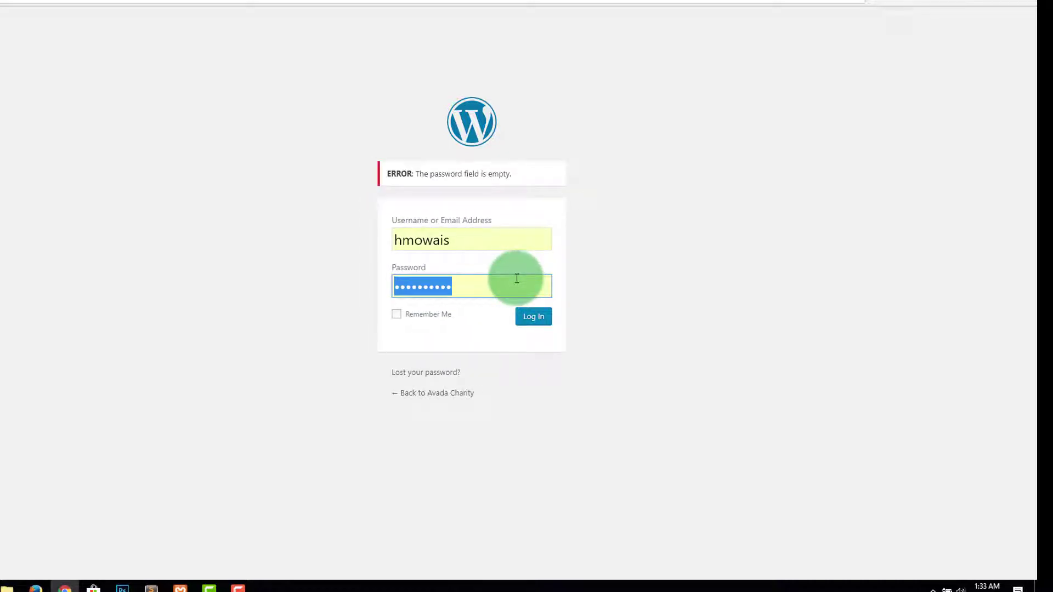
type("•••••••")
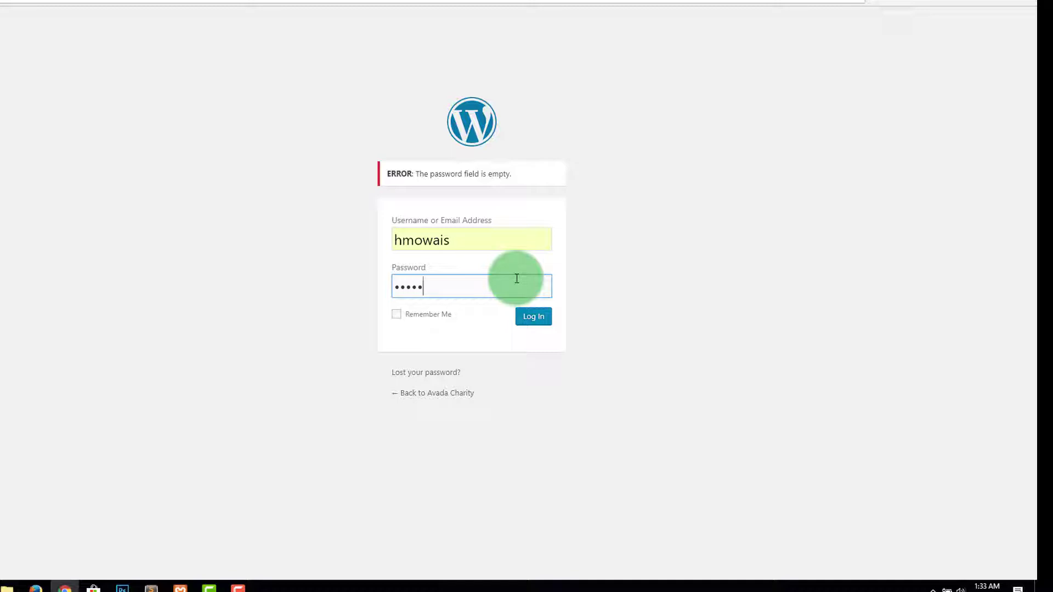
type("•••")
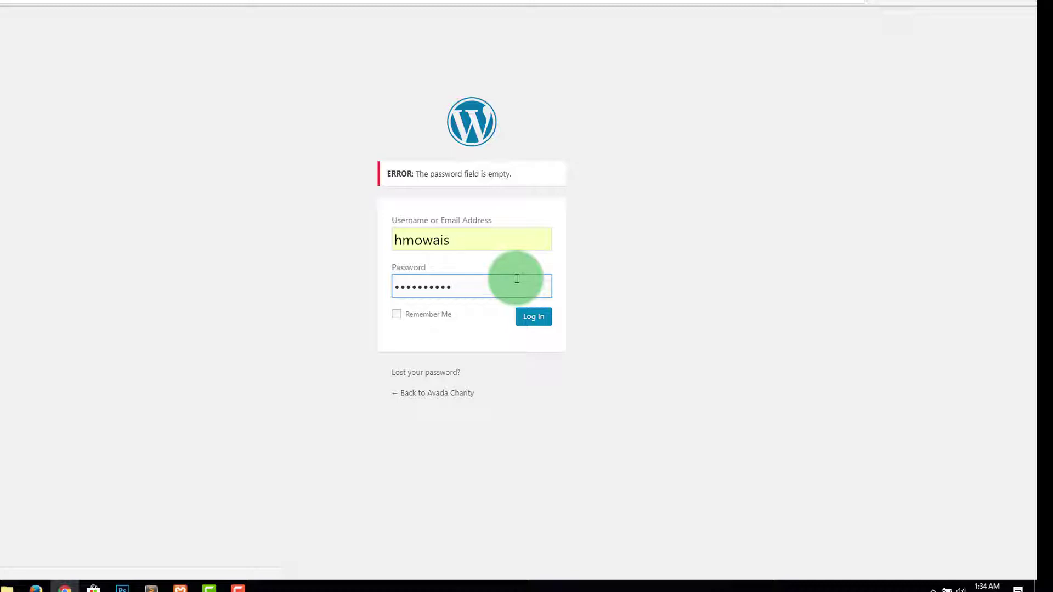
key("Return")
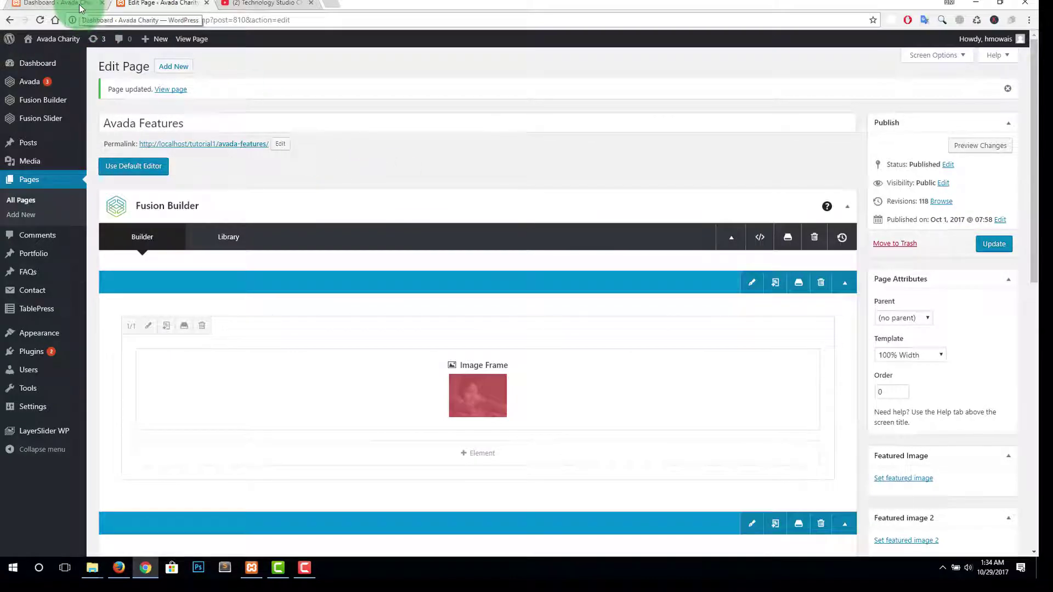
right_click(195, 43)
left_click(213, 51)
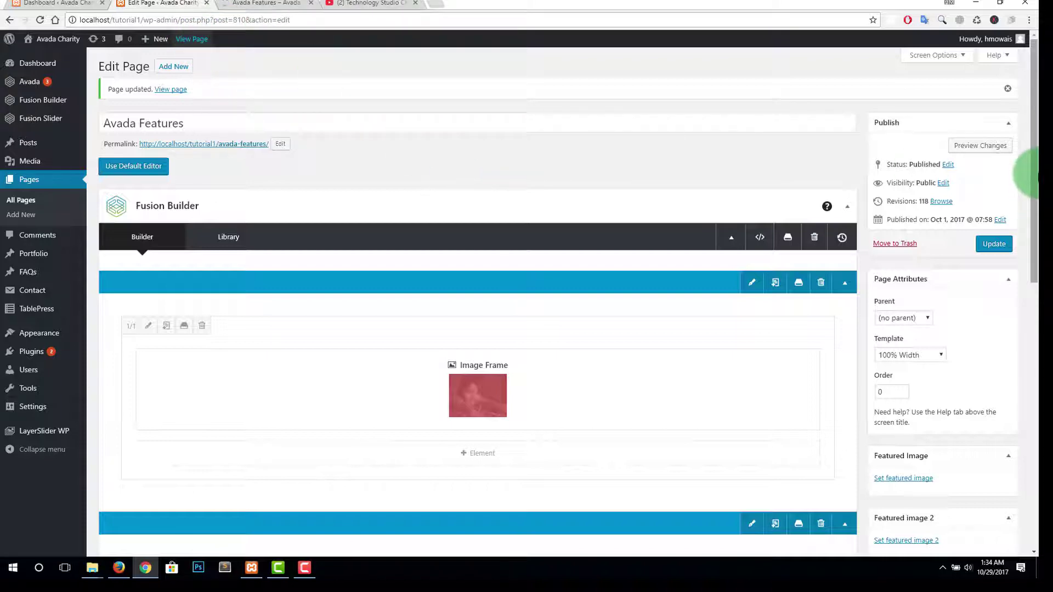
- Delete the User Login element and add a Vimeo element to its column instead
left_click_drag(1034, 178, 1034, 340)
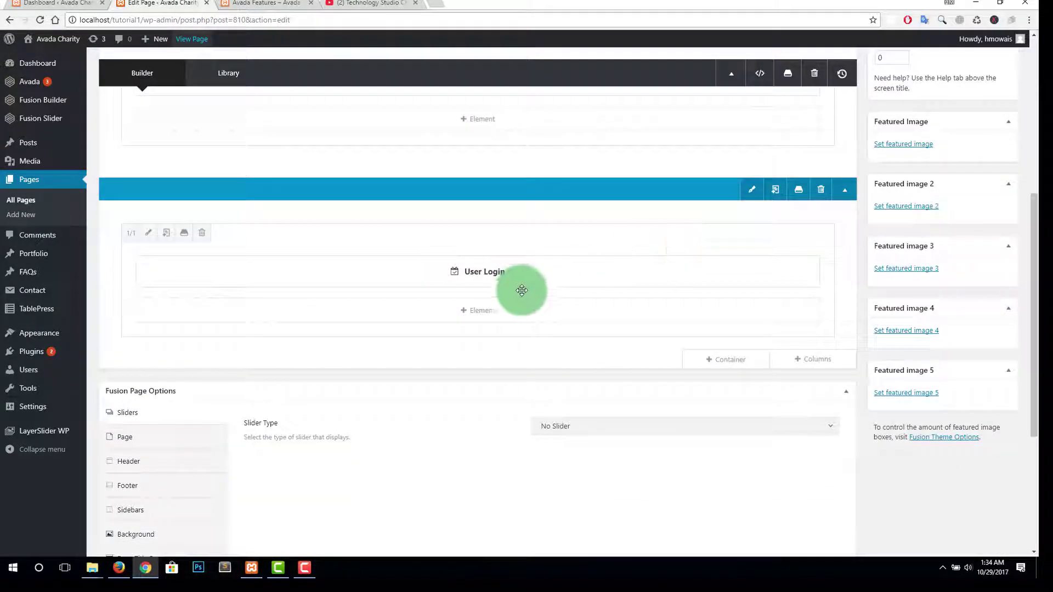
left_click(506, 273)
left_click(476, 273)
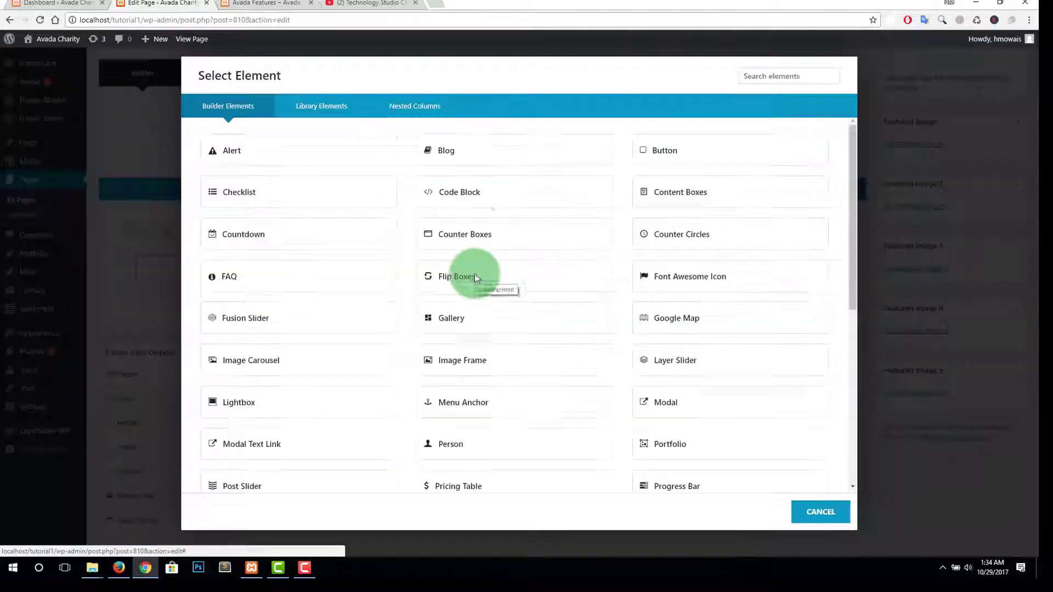
left_click_drag(852, 295, 858, 470)
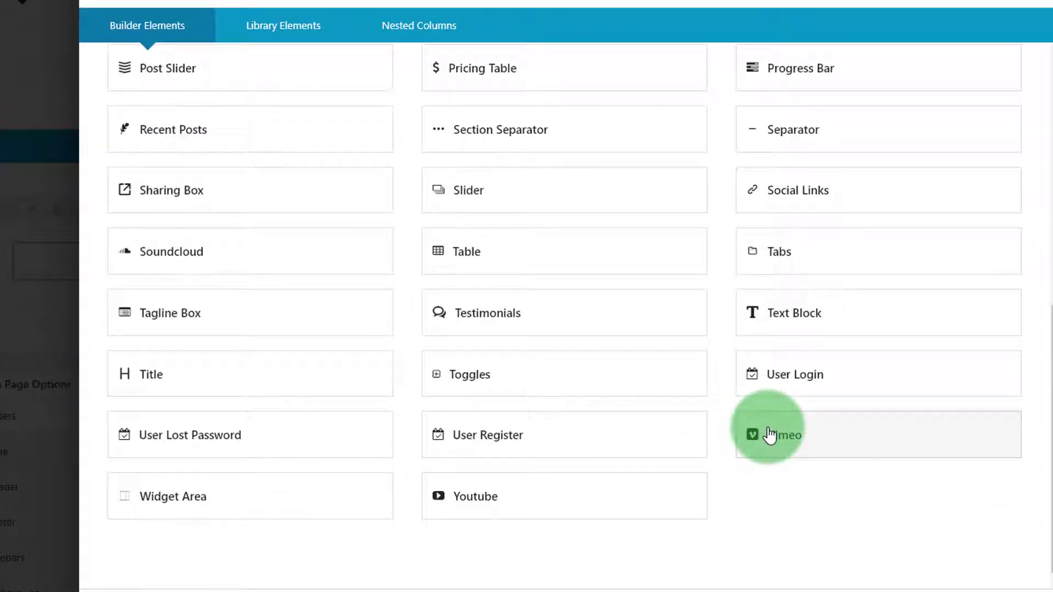
left_click(770, 435)
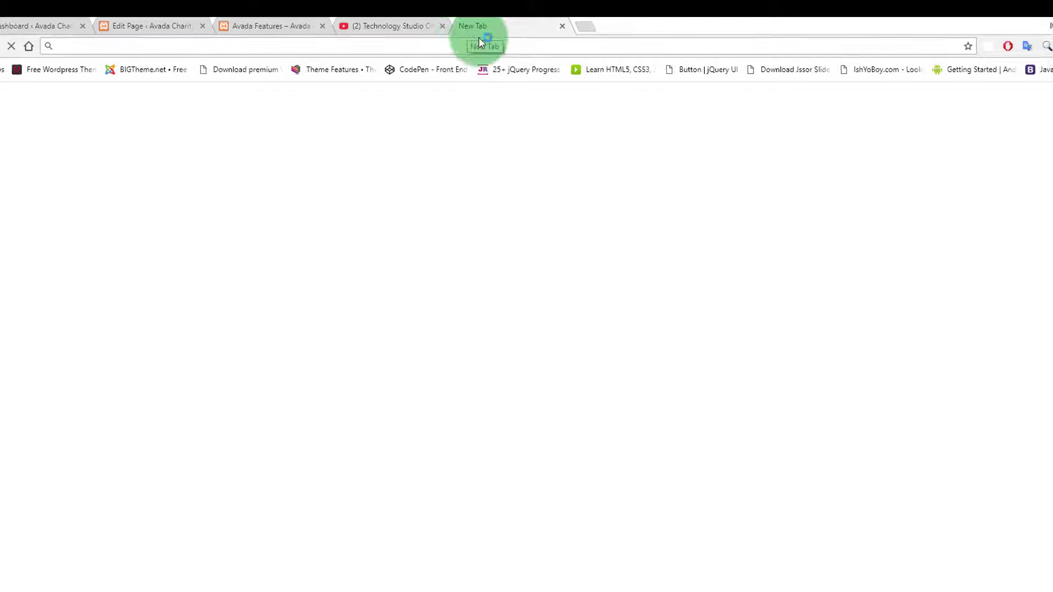
- Open the Vimeo home page at vimeo.com in a new browser tab
type("v")
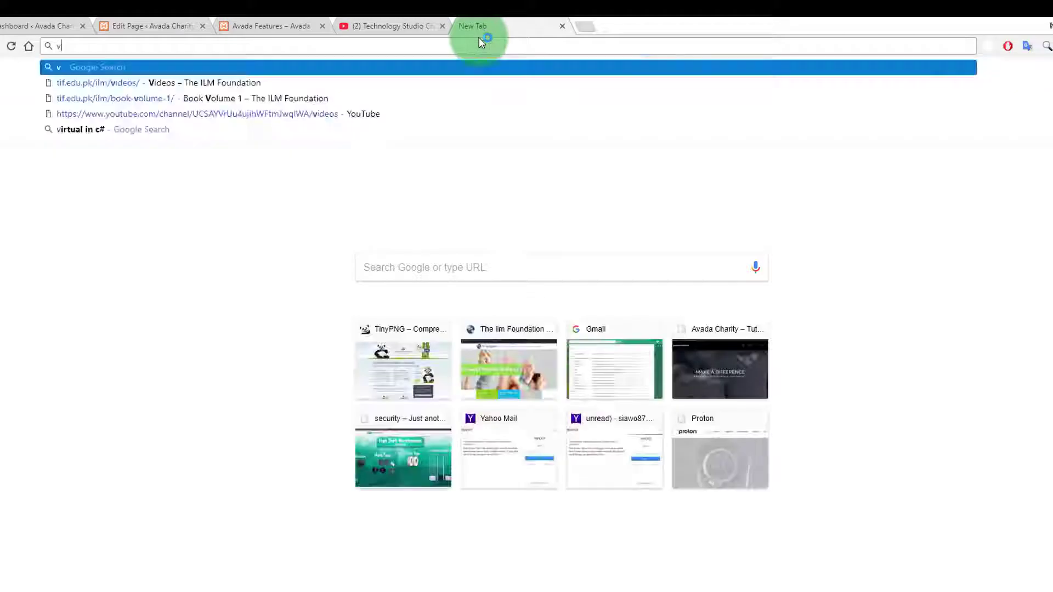
type("imeo.co")
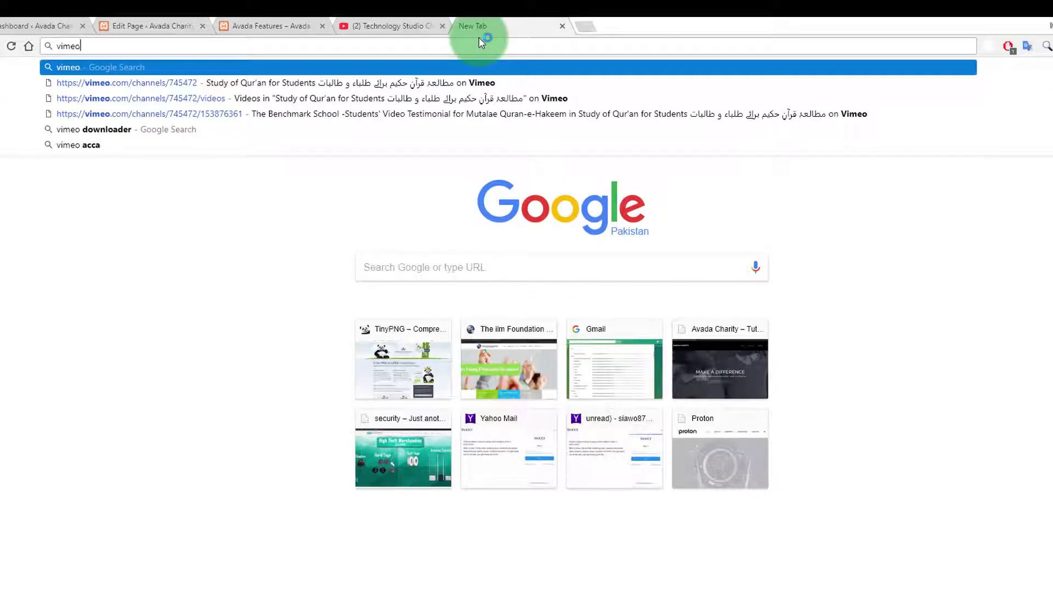
type("m")
key("Return")
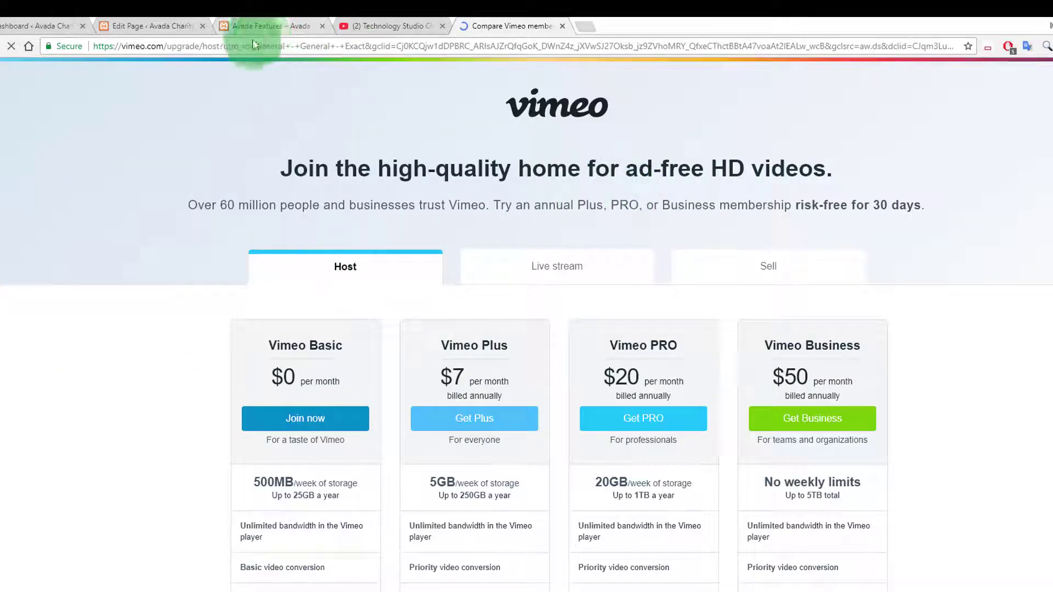
left_click_drag(240, 46, 164, 46)
key("shift+End")
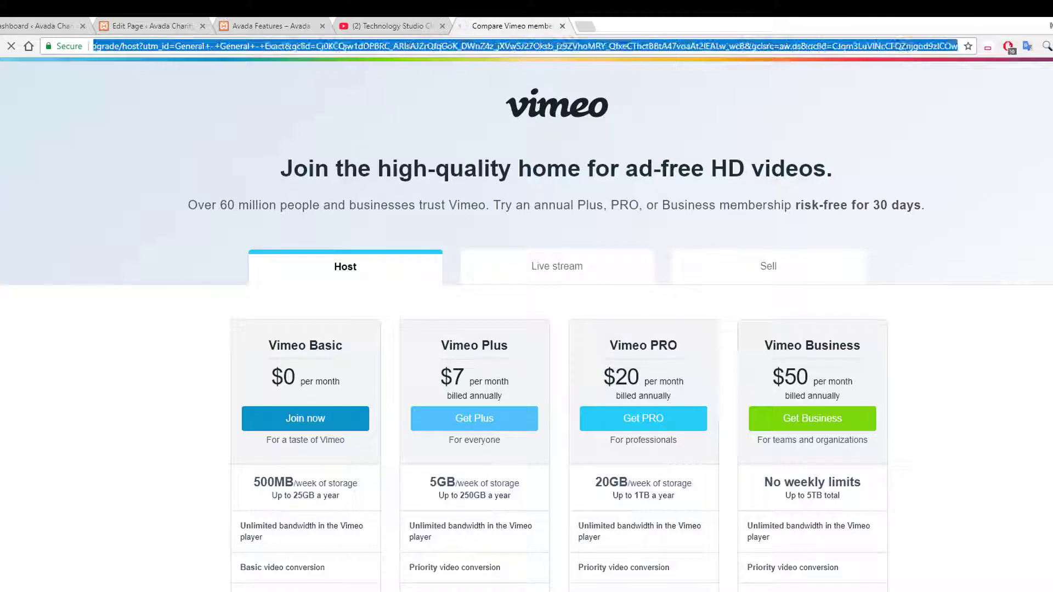
key("BackSpace")
key("Return")
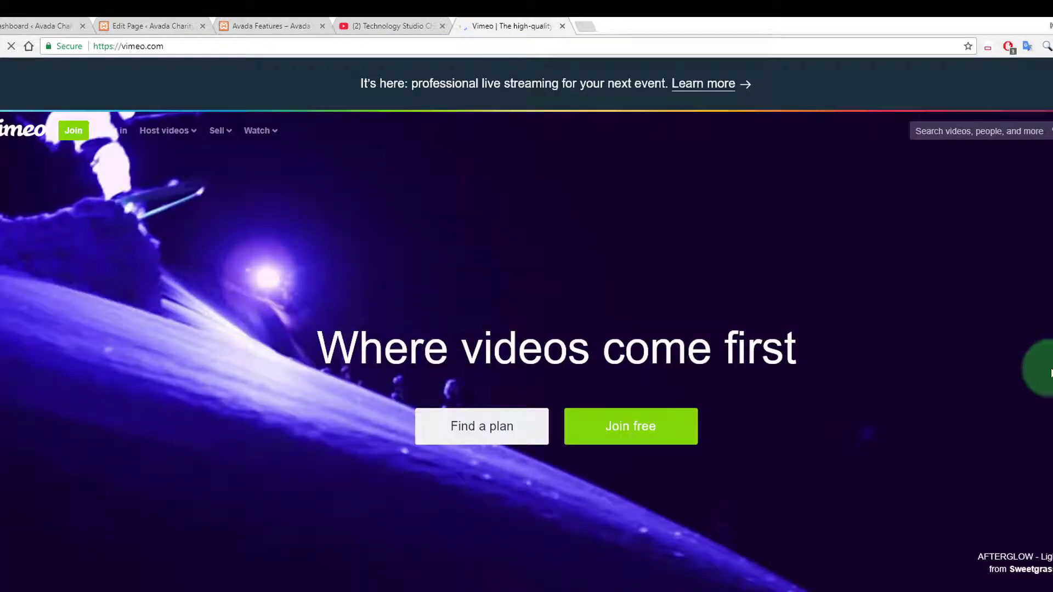
- Browse the Staff Picks on the Vimeo home page and open the "Wes Anderson / Color" video
scroll(527, 351, "down", 12)
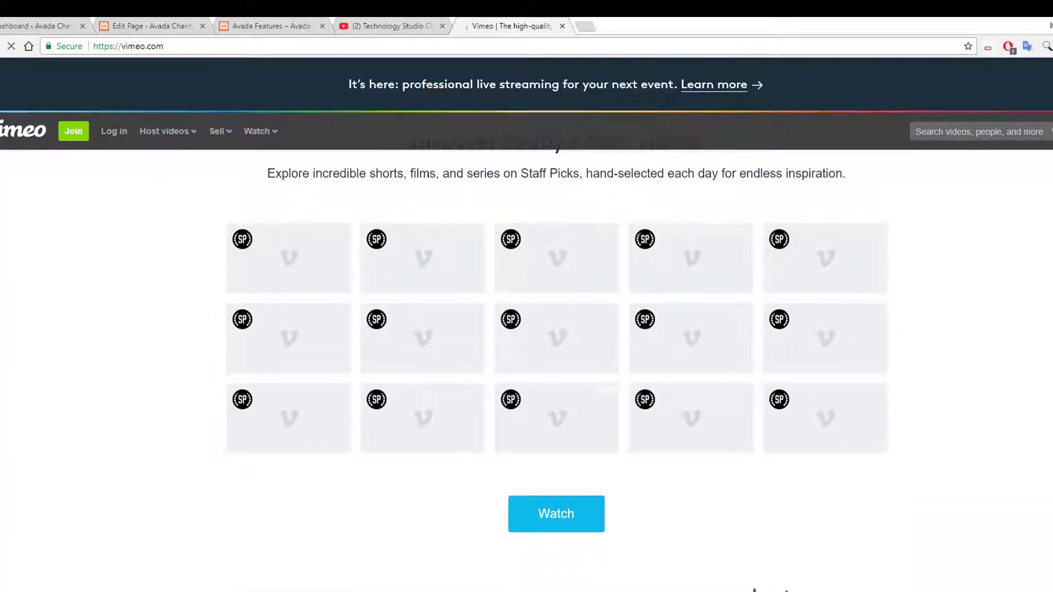
scroll(526, 351, "down", 12)
scroll(526, 350, "up", 7)
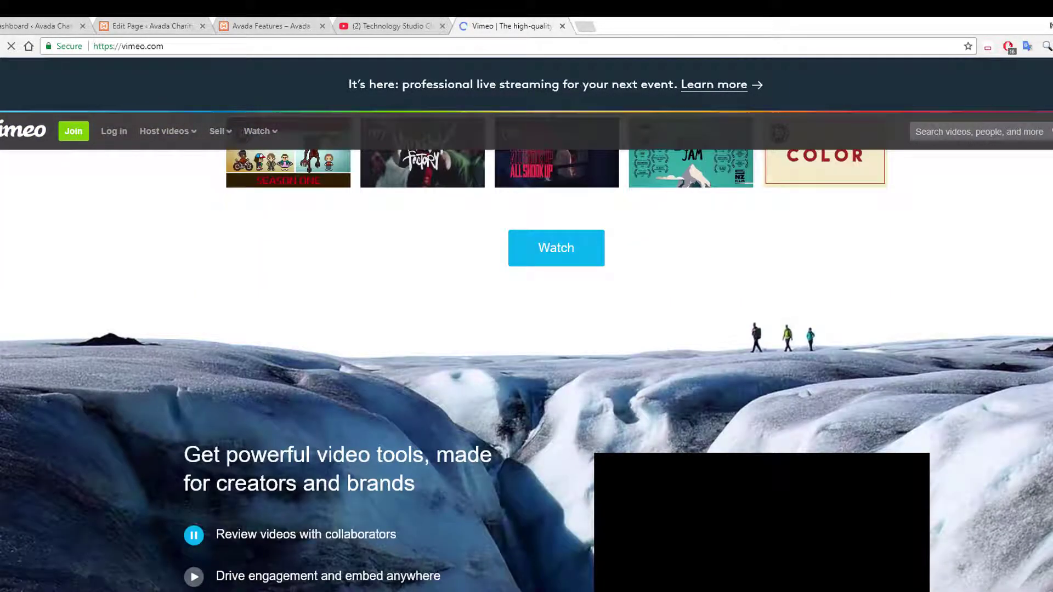
scroll(526, 351, "down", 4)
scroll(526, 350, "up", 9)
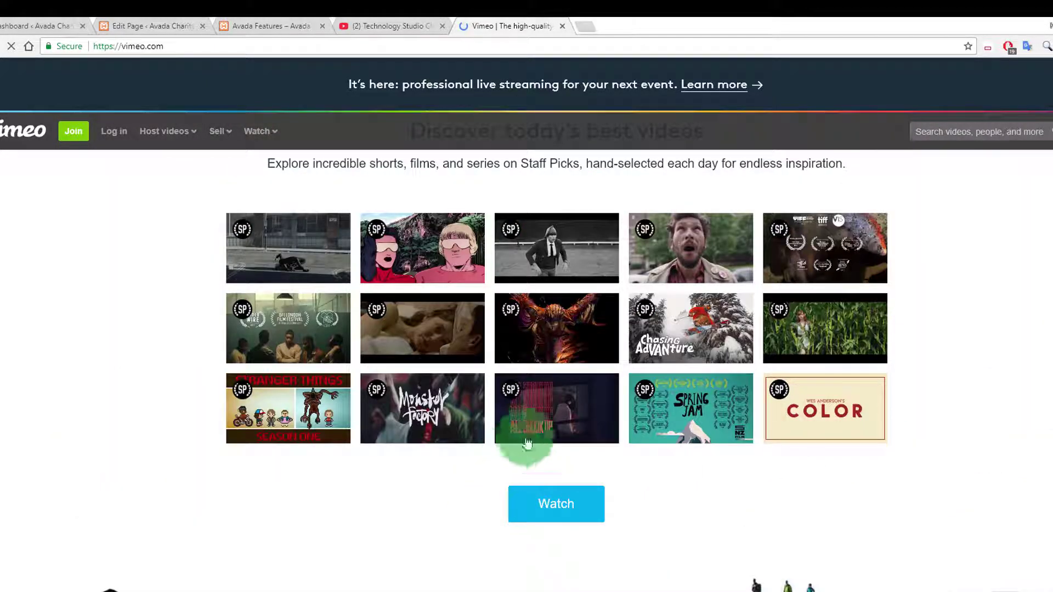
mouse_move(828, 428)
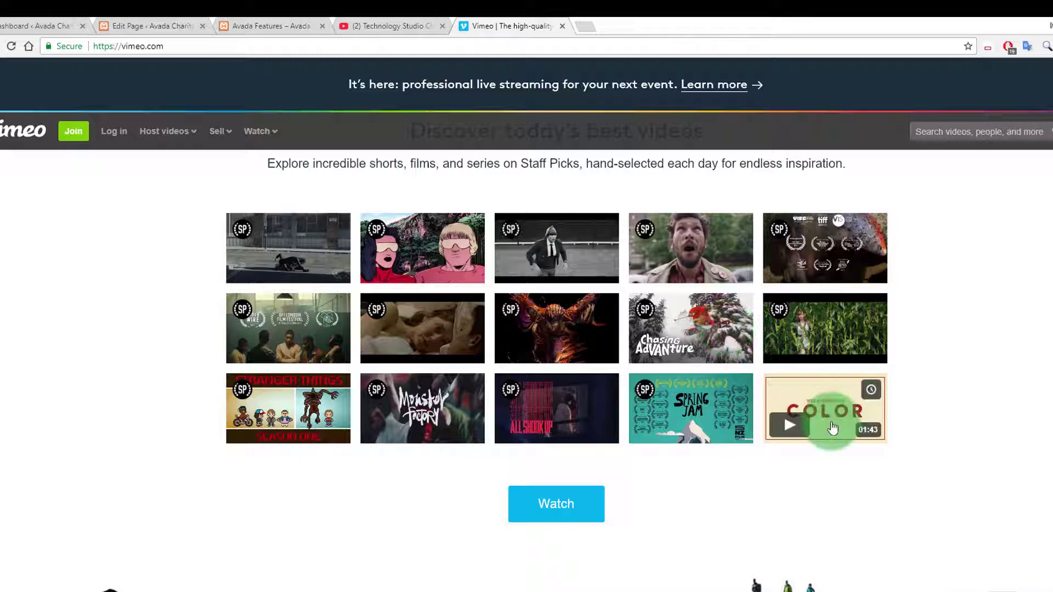
left_click(832, 427)
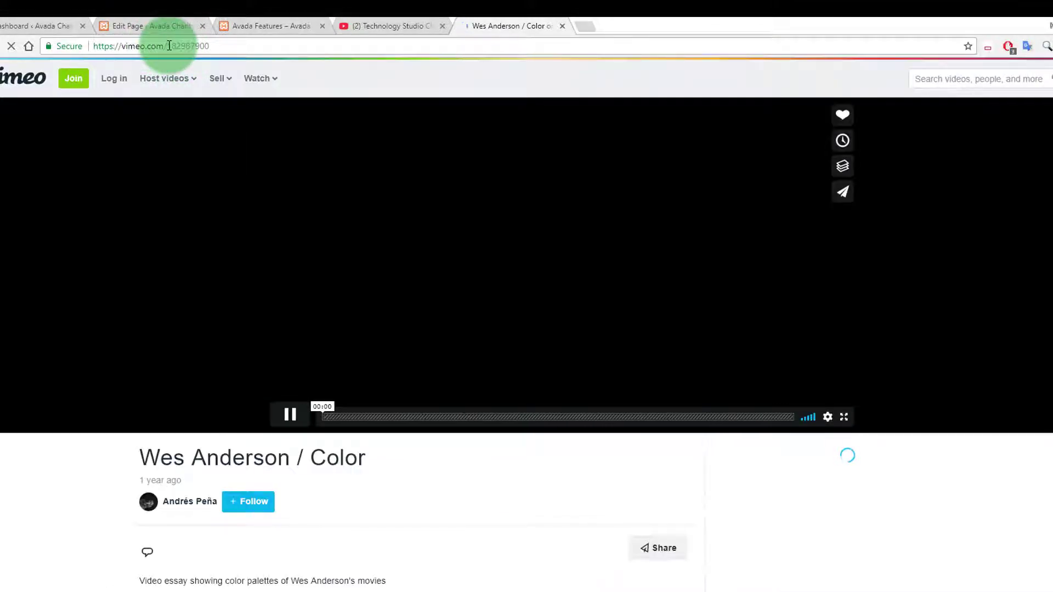
- Copy the ID 182987900 from the video's address and paste it as the Vimeo element's Video ID
left_click_drag(169, 45, 209, 44)
key("ctrl+c")
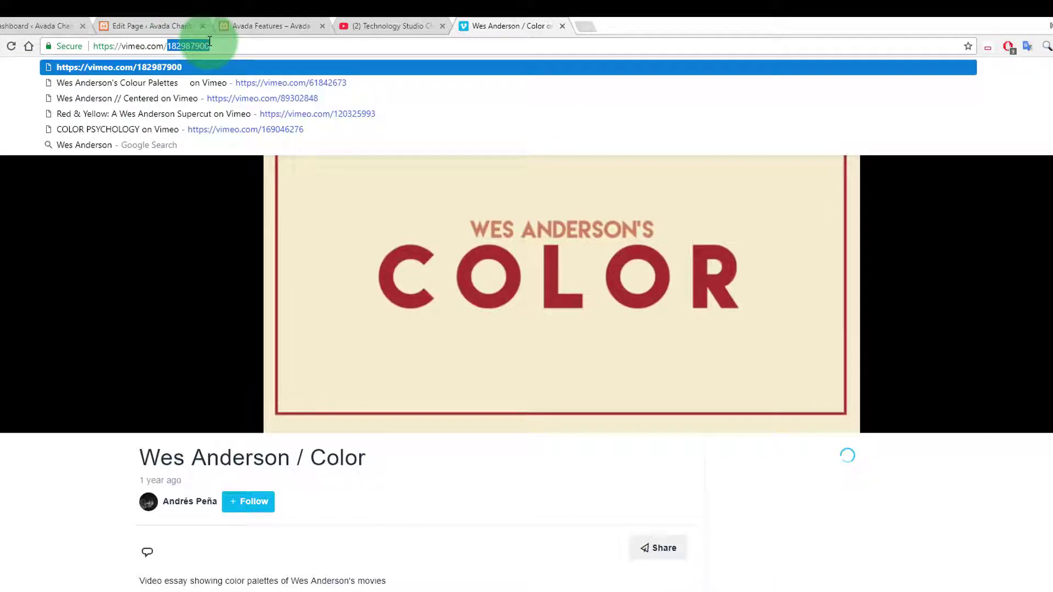
left_click(163, 24)
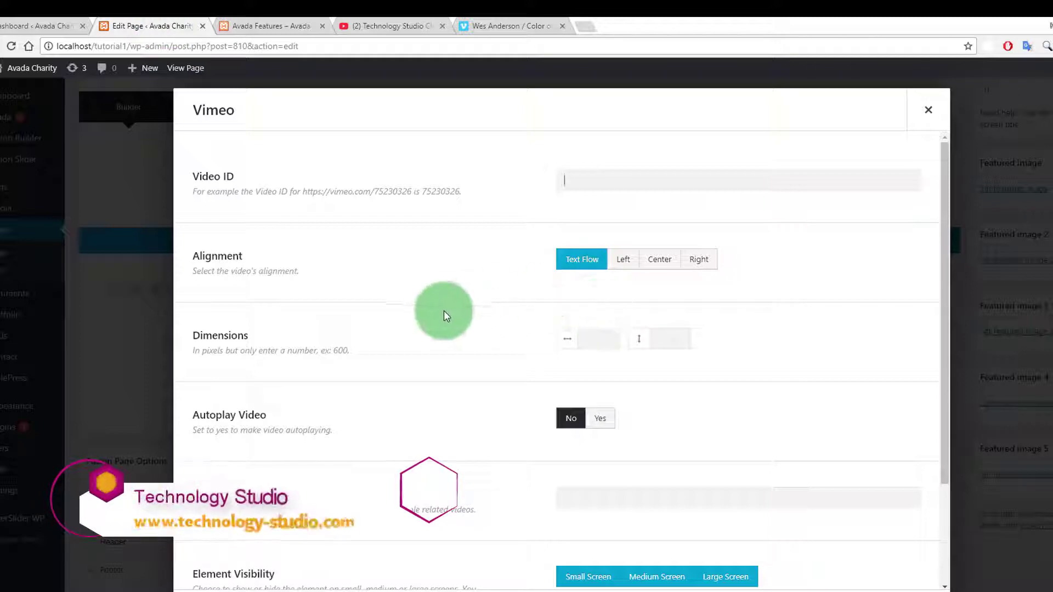
key("ctrl+v")
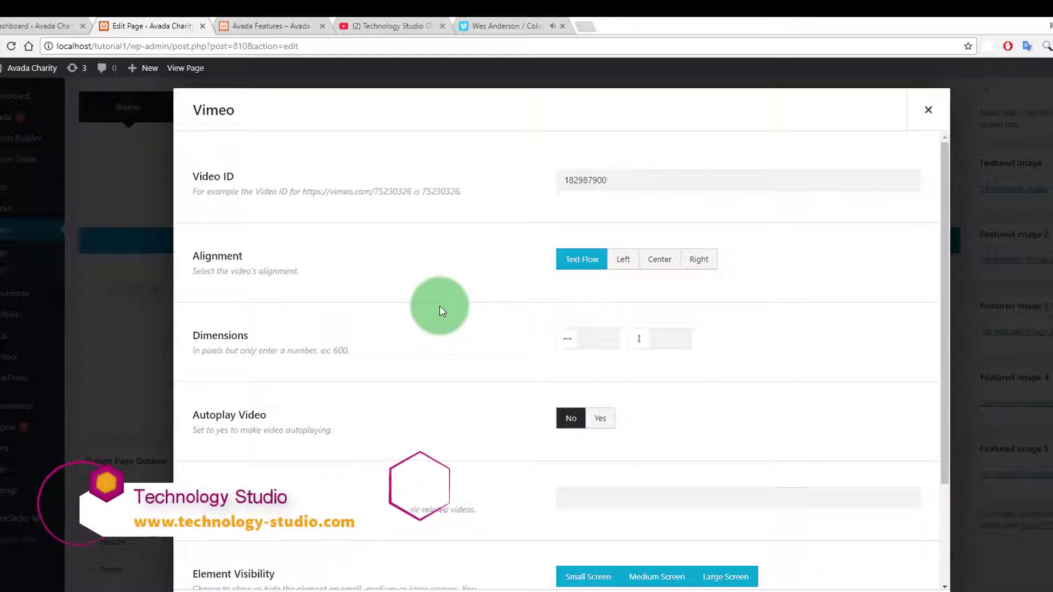
- Pause the video playing on Vimeo and return to the Vimeo element's alignment, dimensions and autoplay settings
left_click(477, 26)
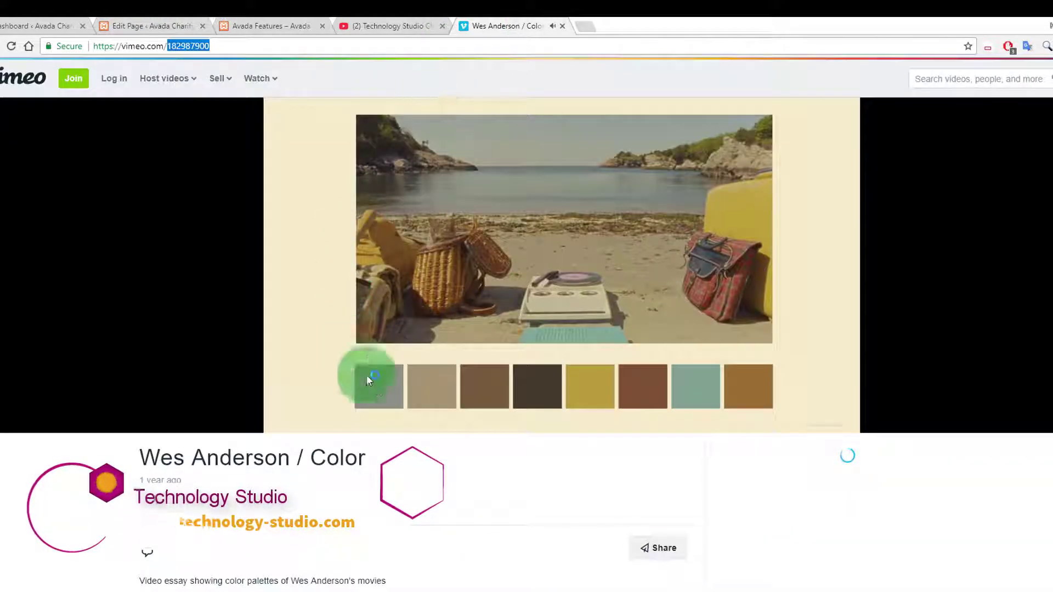
left_click(291, 416)
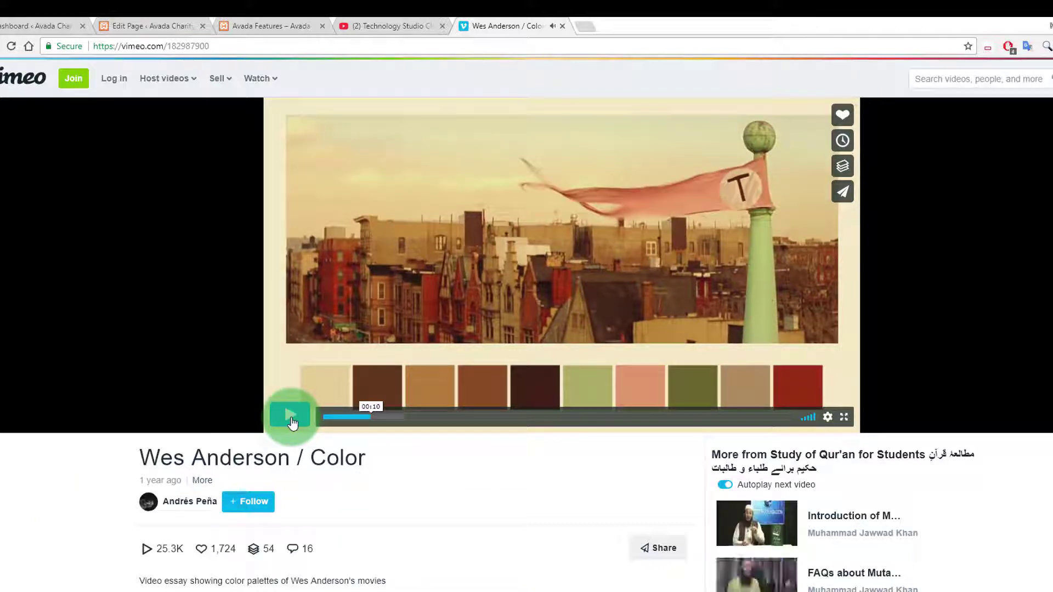
left_click(167, 27)
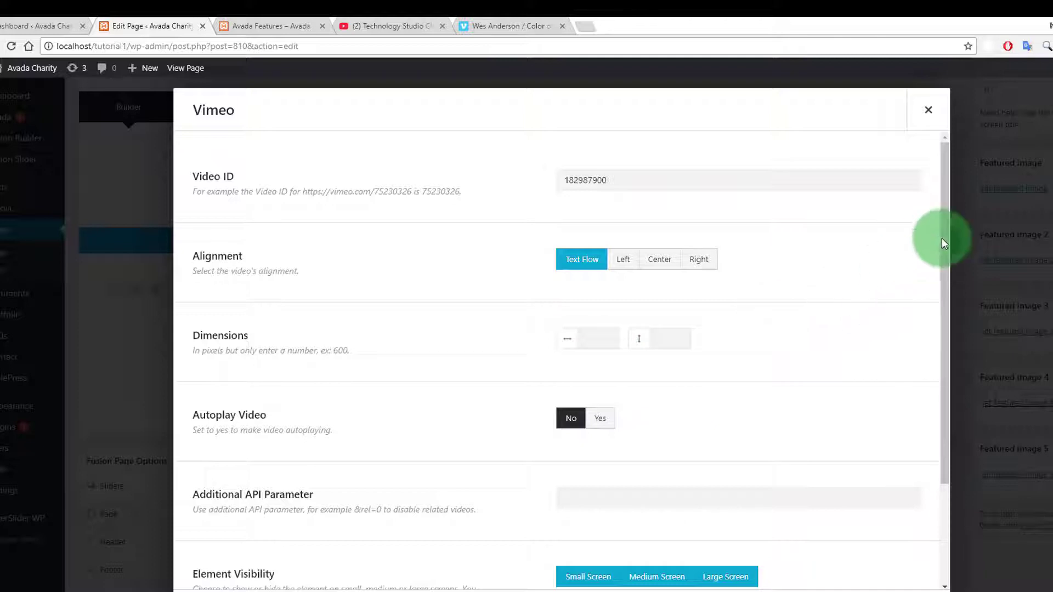
left_click_drag(942, 238, 947, 284)
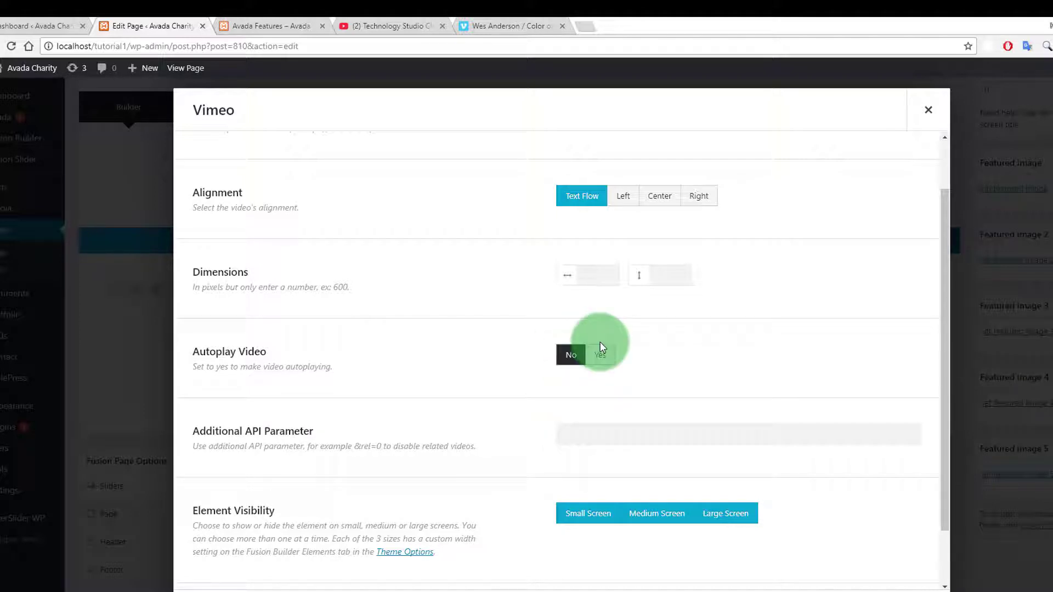
- Try Autoplay Video on Yes and set it back to No, enter 0 as the Additional API Parameter, and save the Vimeo element
left_click(601, 357)
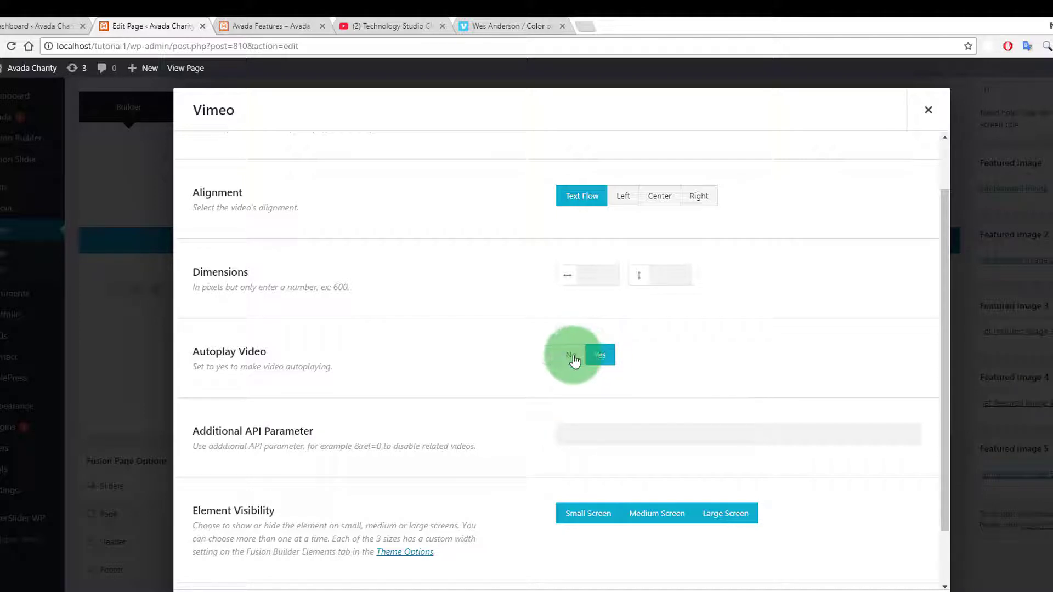
left_click(572, 357)
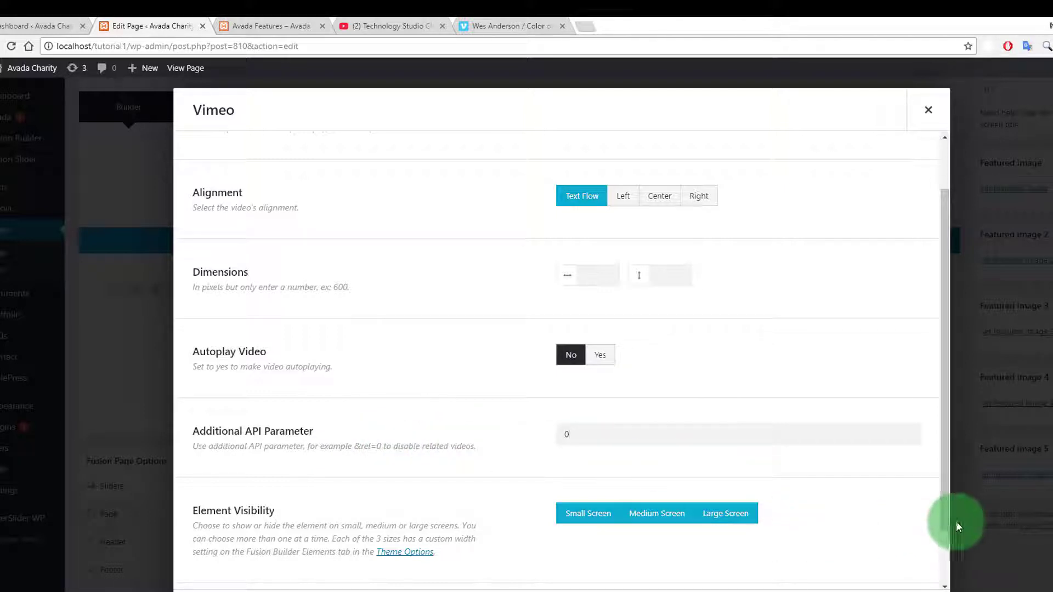
left_click_drag(942, 520, 952, 580)
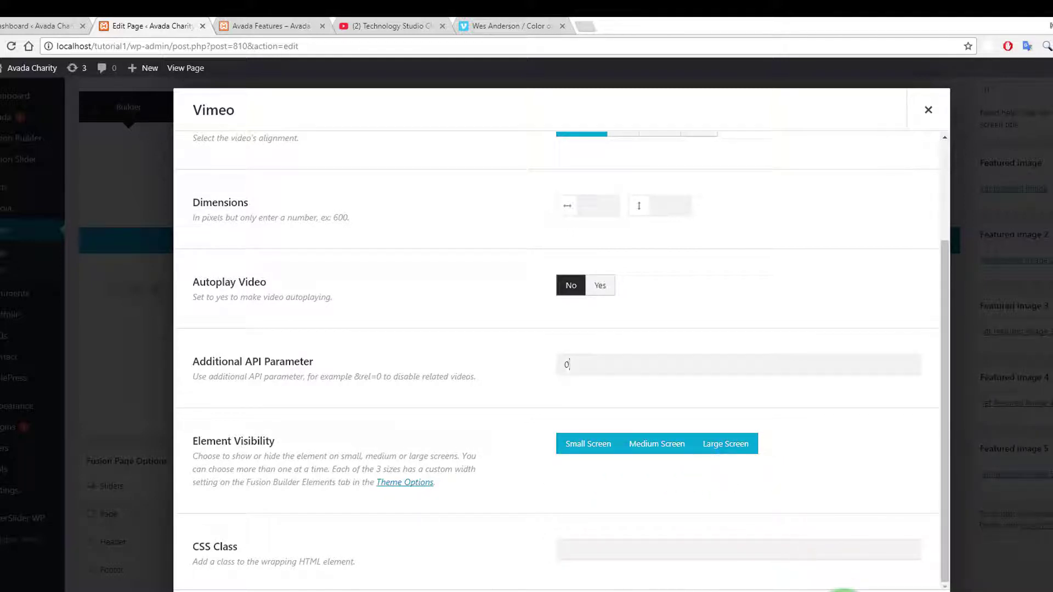
left_click(845, 591)
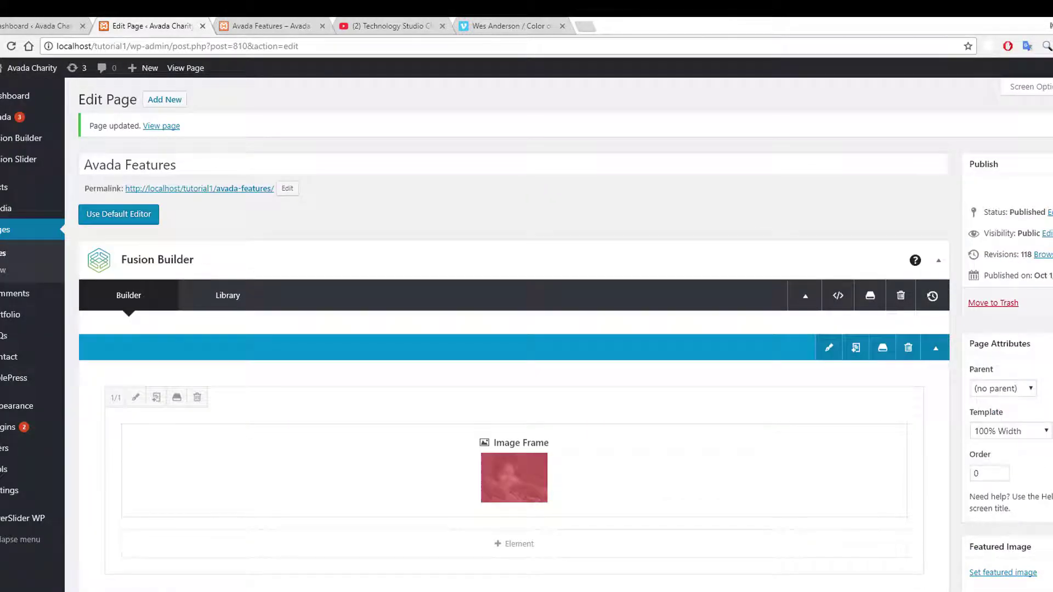
- Submit the page, glance at the live Avada Features page, and reopen the page editor through the failure notice's retry link
key("F5")
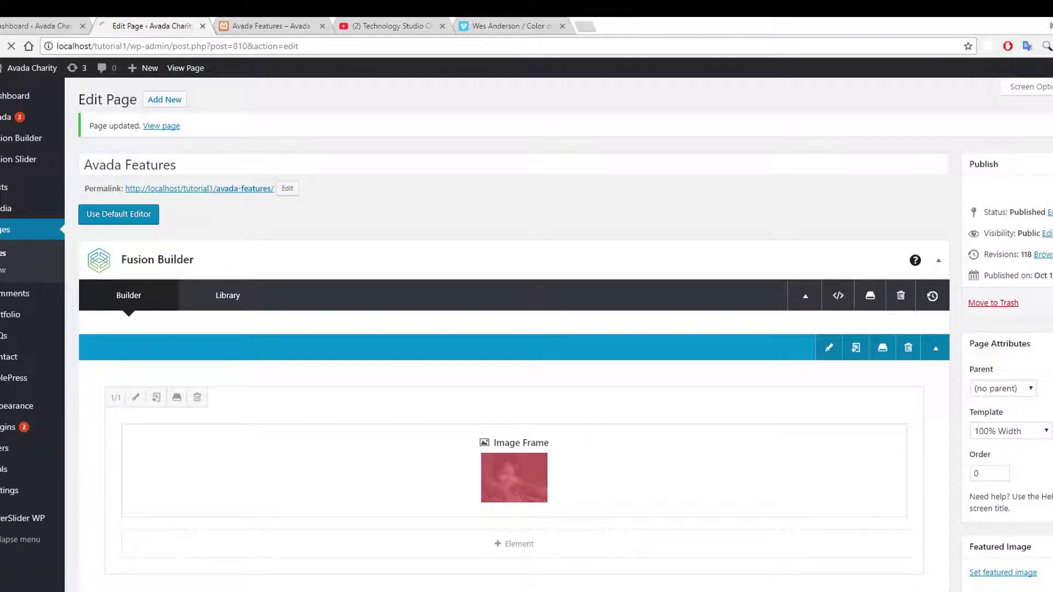
left_click(248, 30)
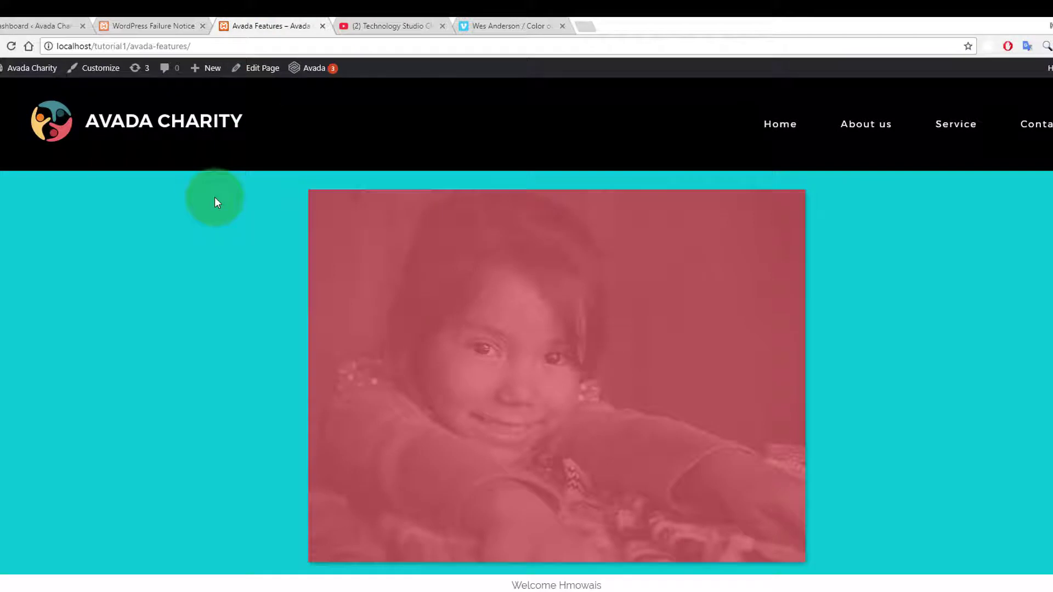
right_click(215, 197)
left_click(164, 25)
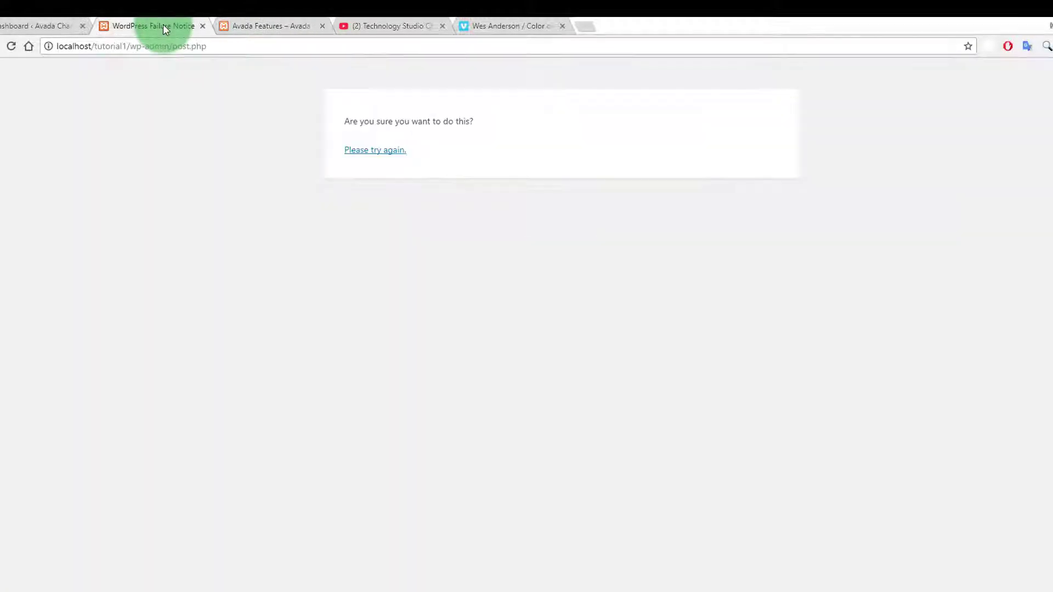
left_click(362, 150)
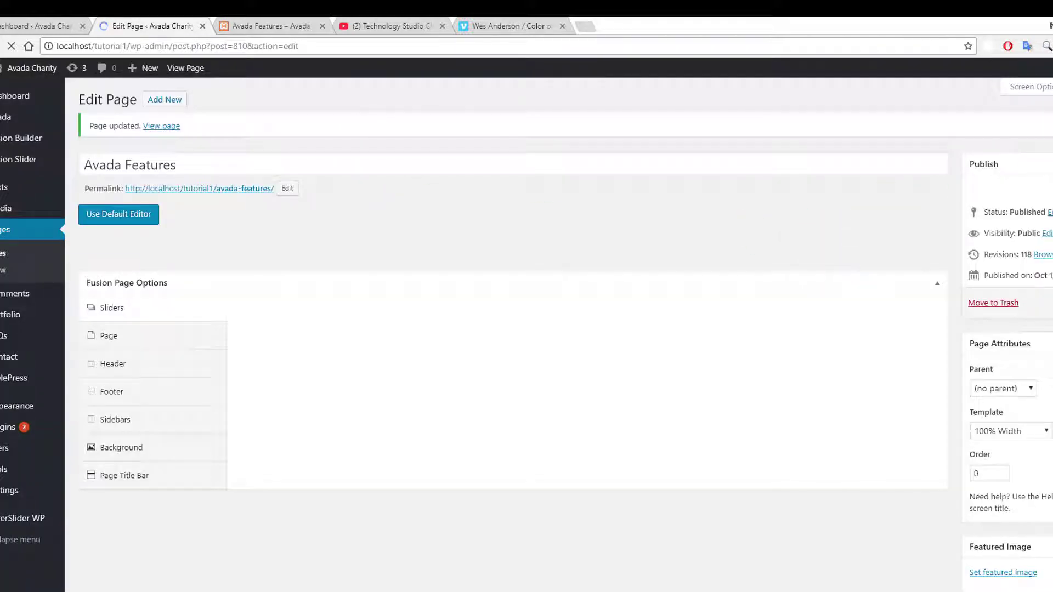
- Delete the User Login element from the second container's column and add a Vimeo element in its place
scroll(514, 329, "down", 6)
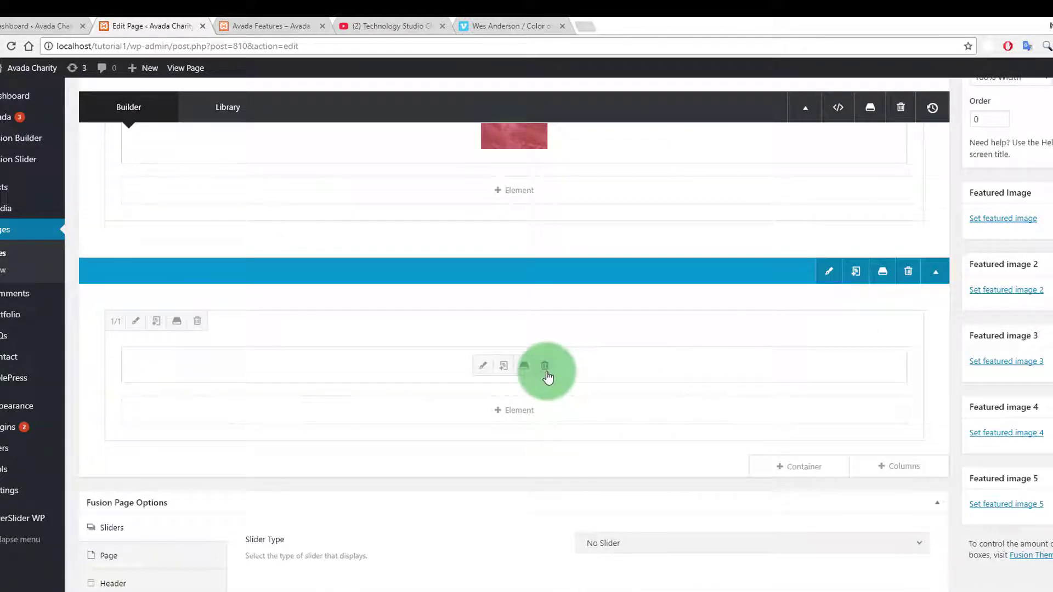
left_click(545, 365)
left_click(526, 363)
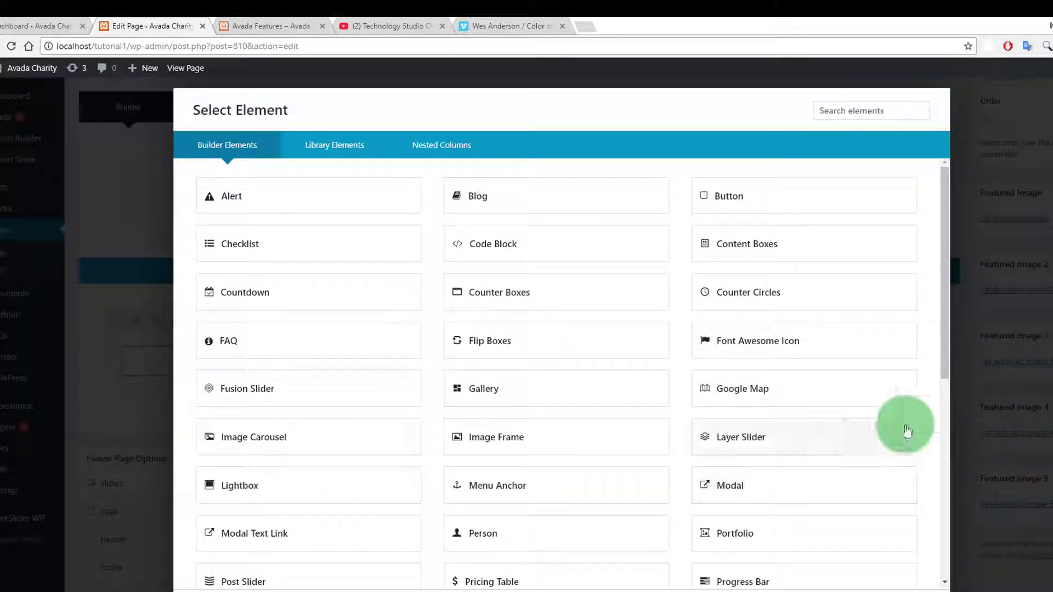
left_click(950, 439)
left_click(644, 376)
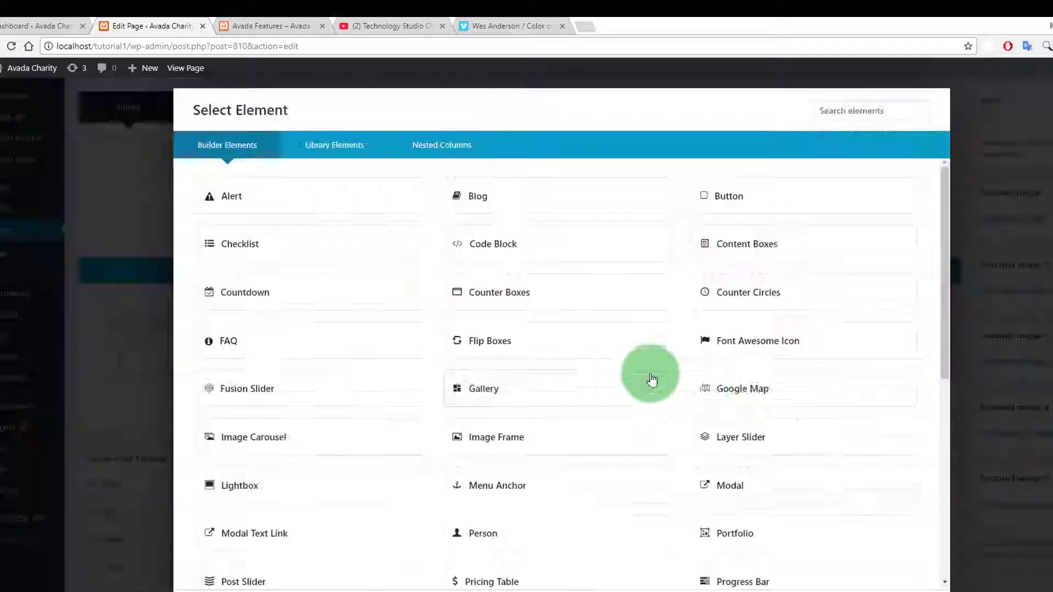
left_click(949, 485)
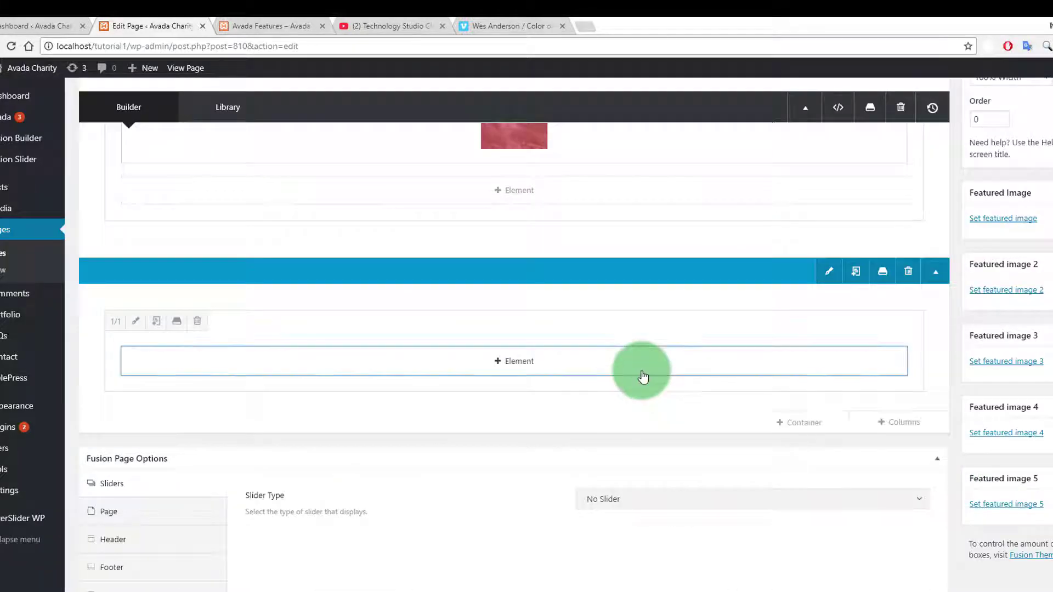
left_click(639, 369)
left_click(940, 449)
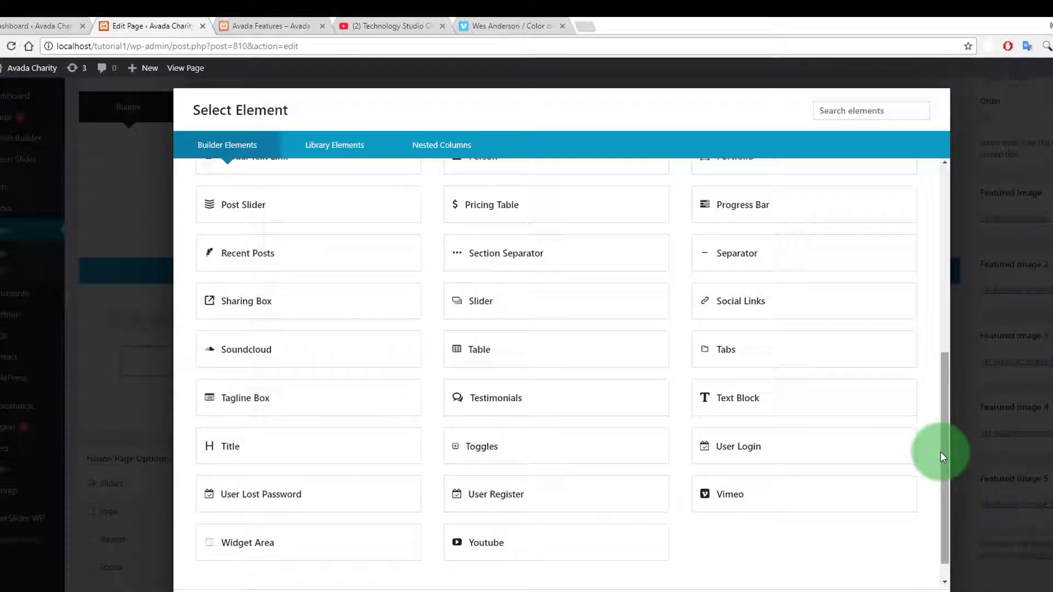
left_click(759, 505)
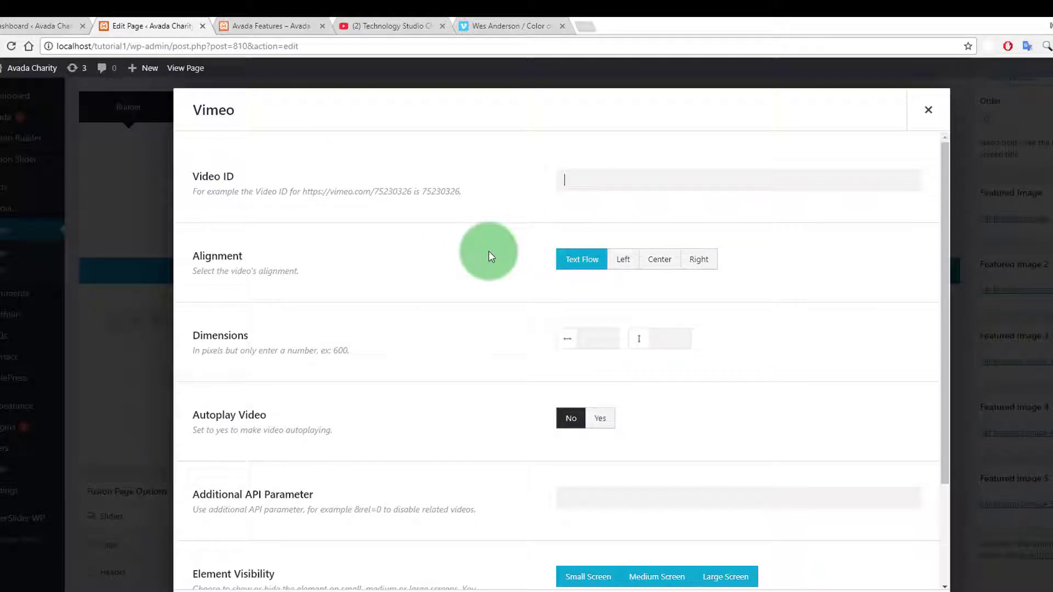
- Set the Vimeo element's Video ID to 182987900 and Additional API Parameter to 0, save it and update the page
type("182987900")
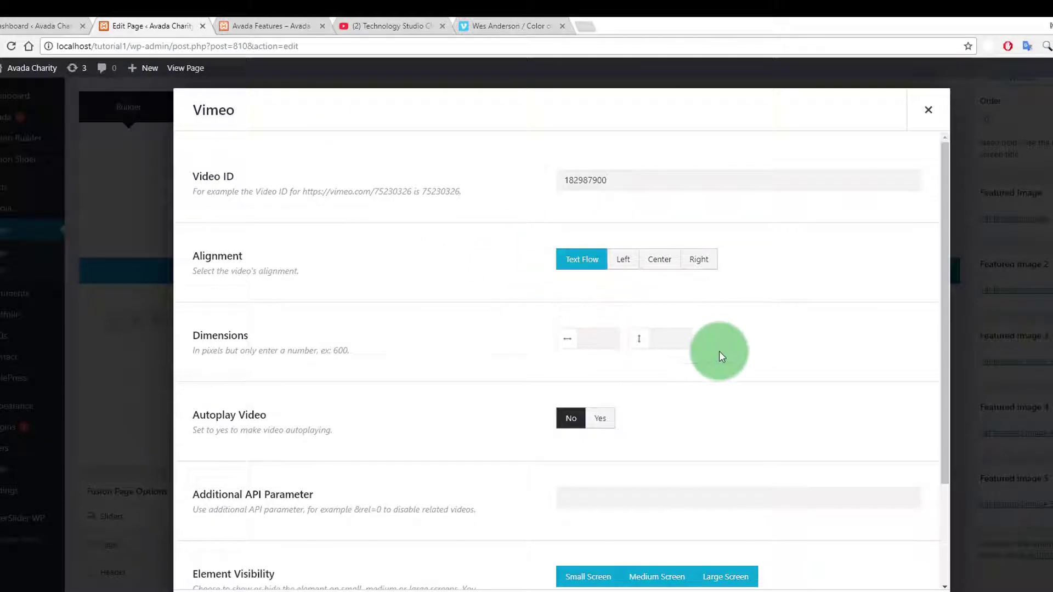
left_click_drag(939, 321, 938, 419)
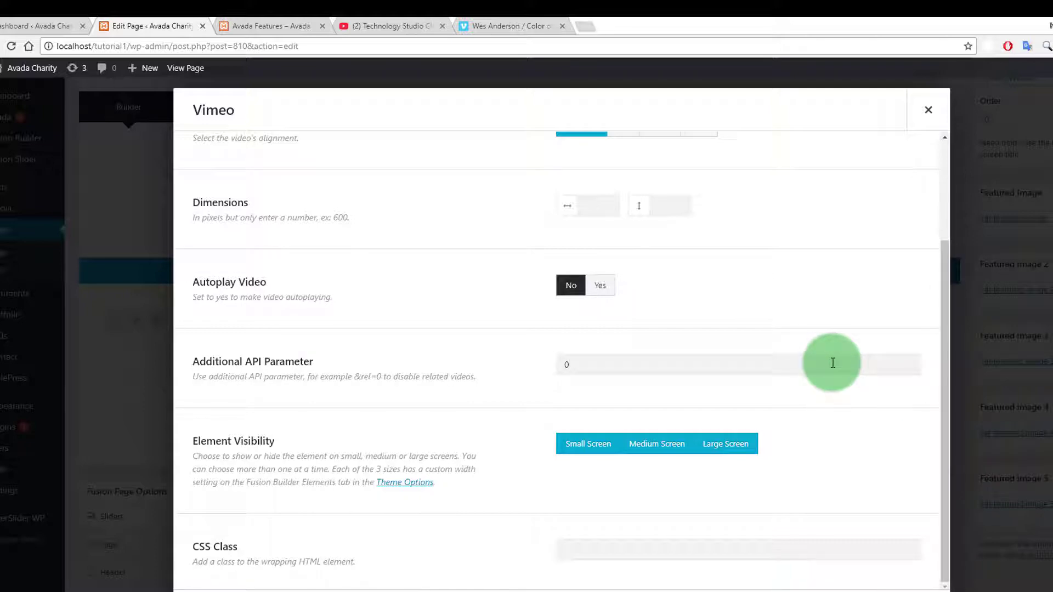
left_click(825, 587)
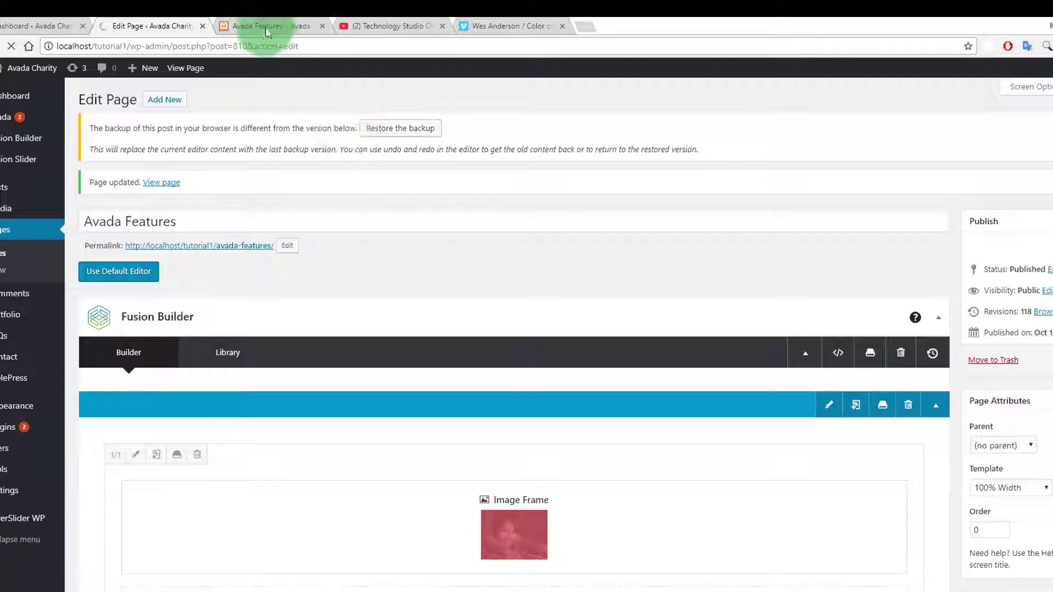
- Reload the live Avada Features page and check the embedded Vimeo video below the image
left_click(265, 30)
right_click(206, 222)
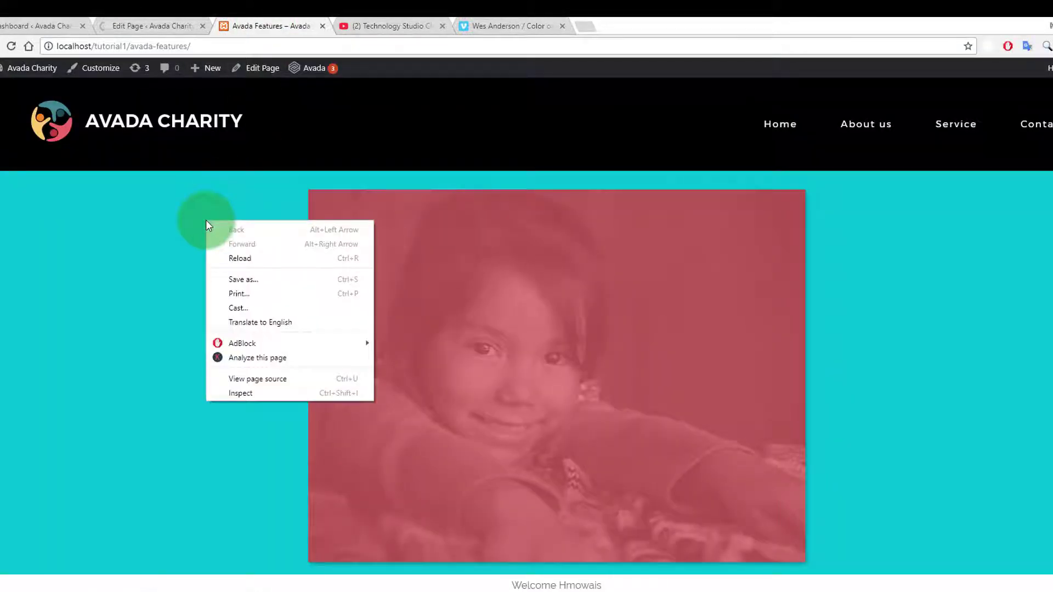
left_click(229, 258)
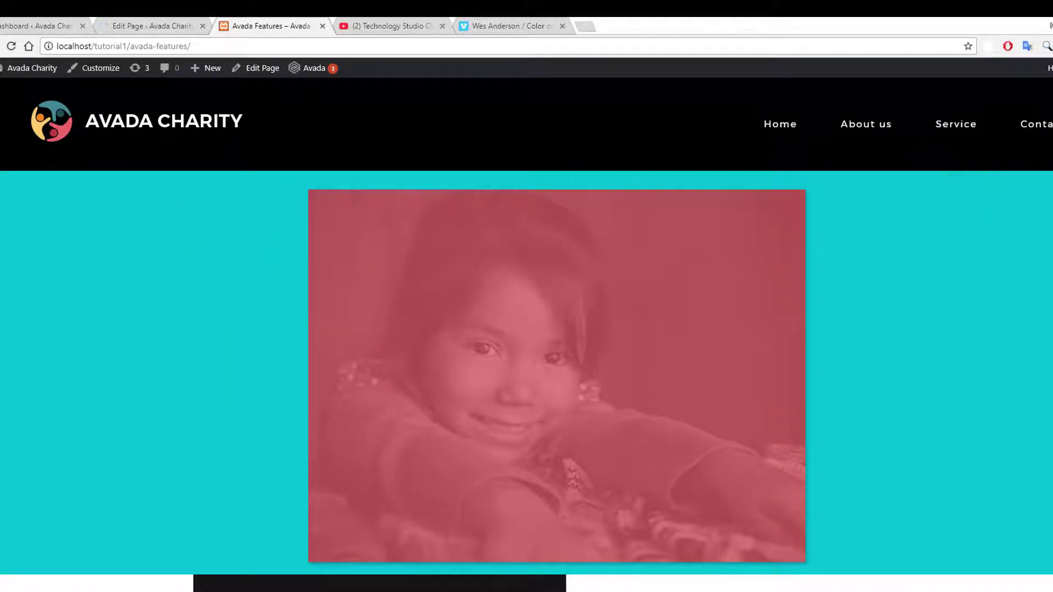
scroll(527, 329, "down", 4)
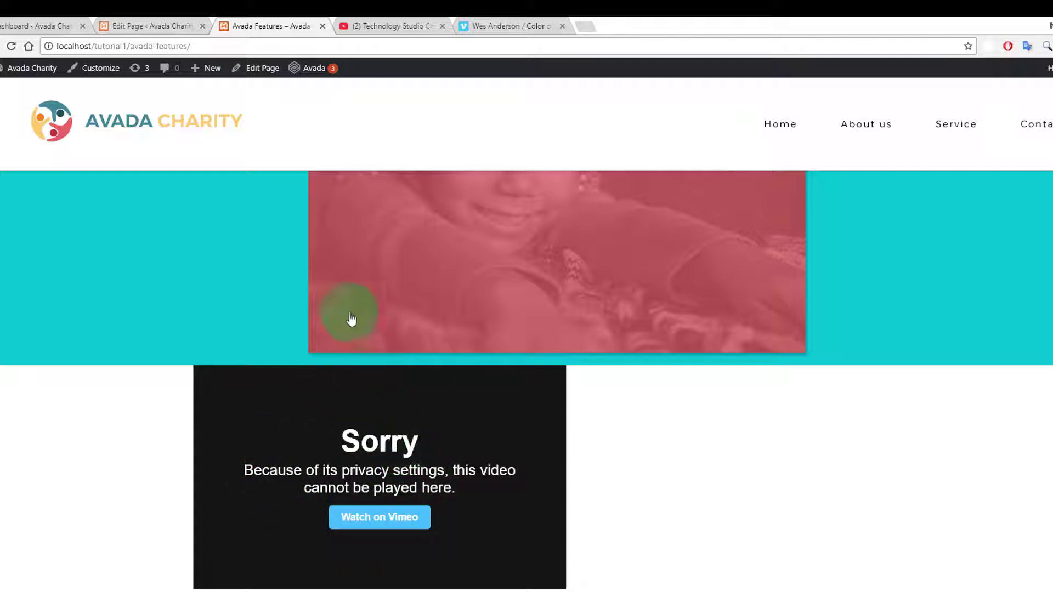
- Go back from the "Wes Anderson / Color" video to the Vimeo home page and search for wordpress
left_click(453, 23)
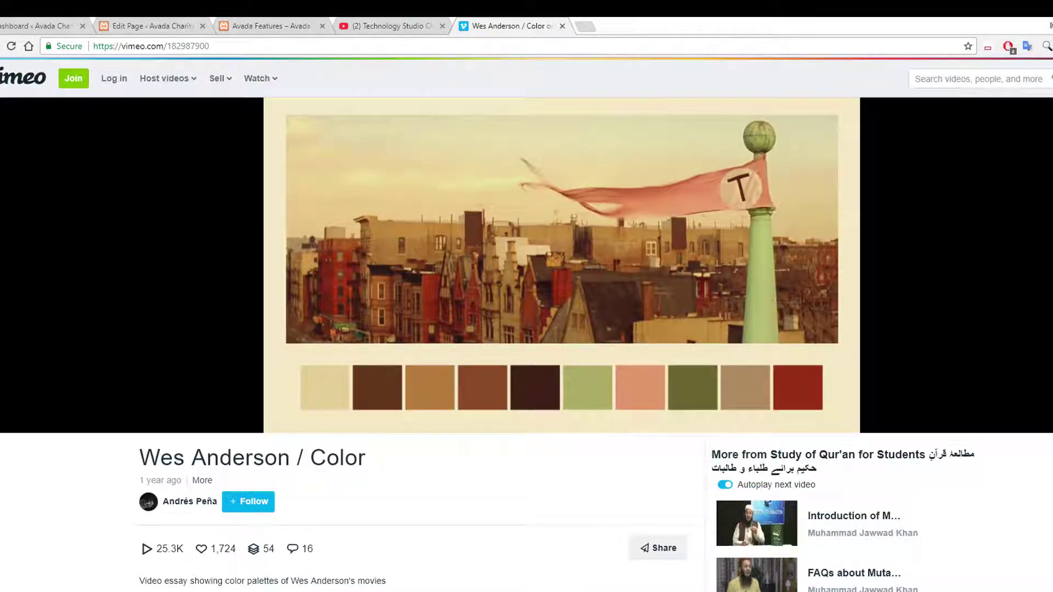
scroll(526, 329, "down", 10)
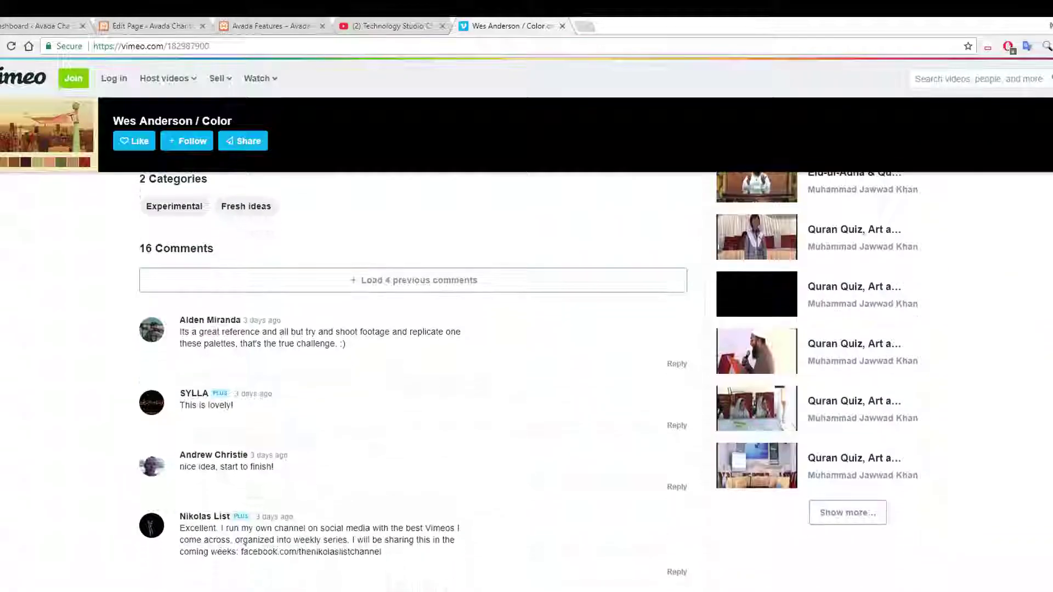
scroll(526, 384, "down", 4)
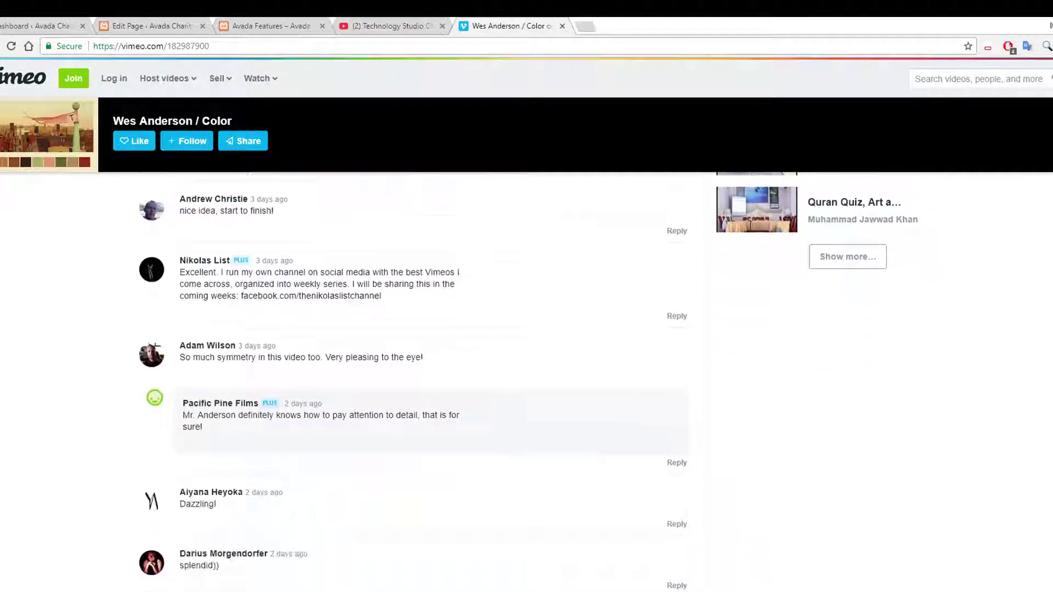
scroll(526, 329, "down", 2)
scroll(527, 329, "up", 15)
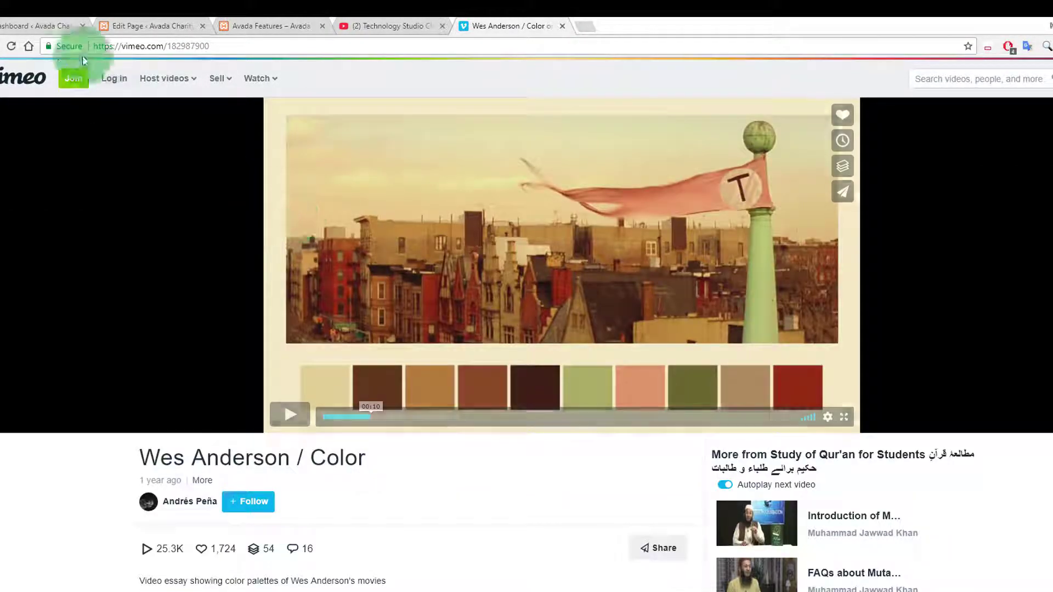
left_click(347, 221)
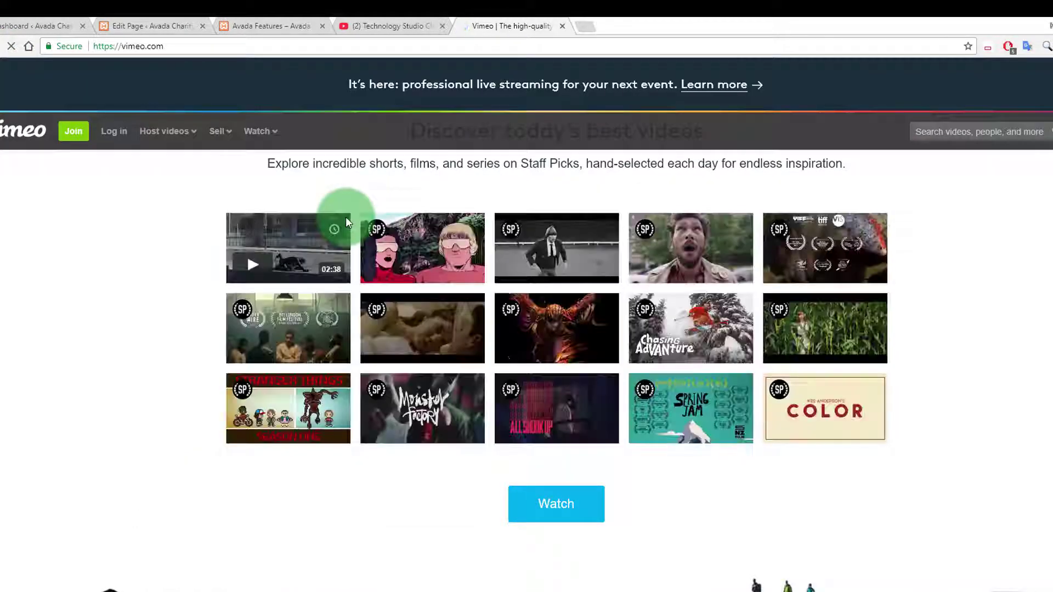
left_click(981, 129)
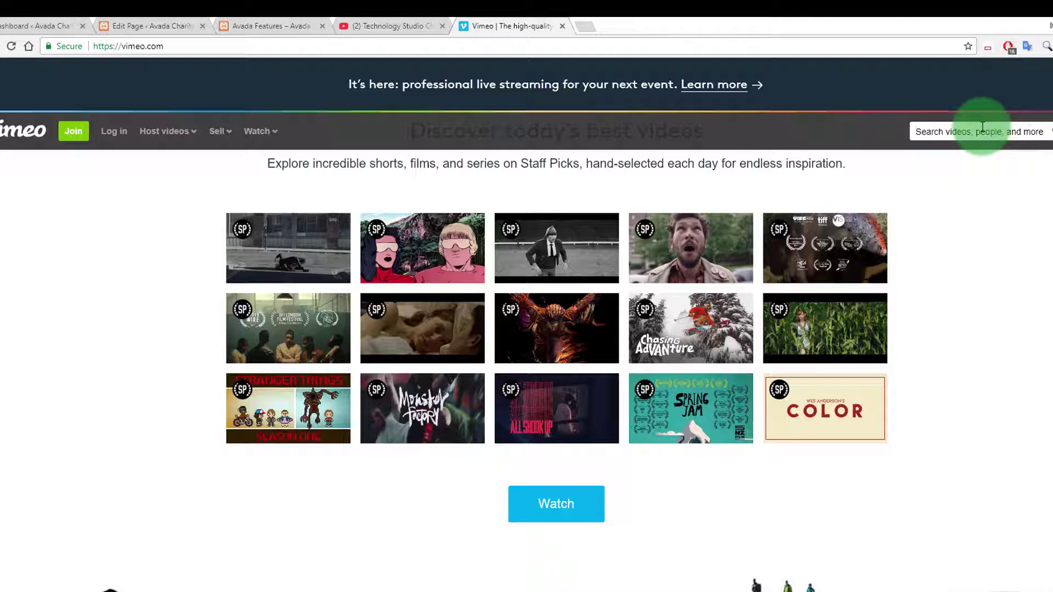
type("wordpress")
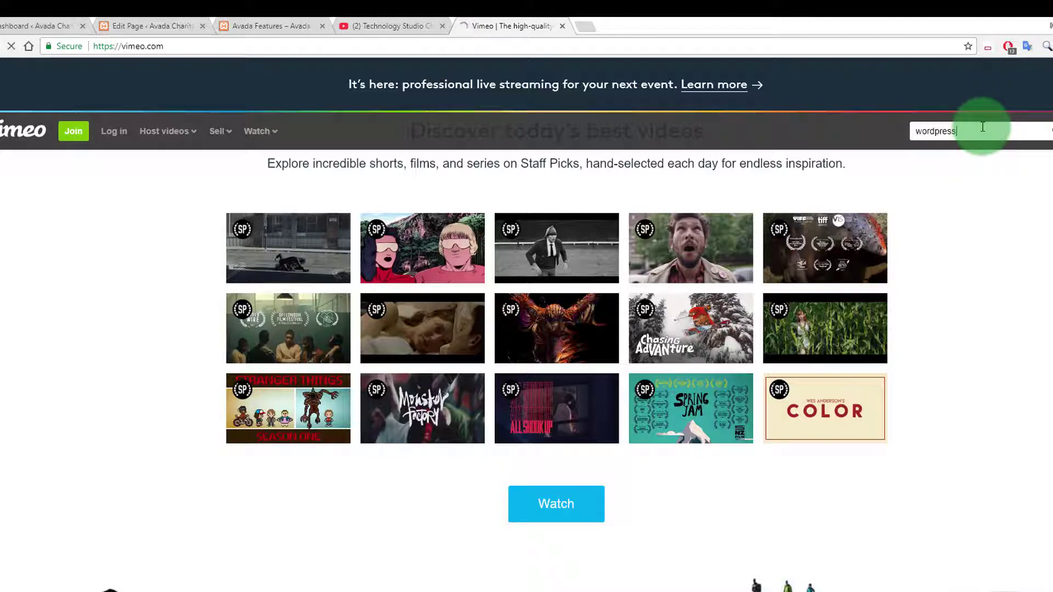
key("Return")
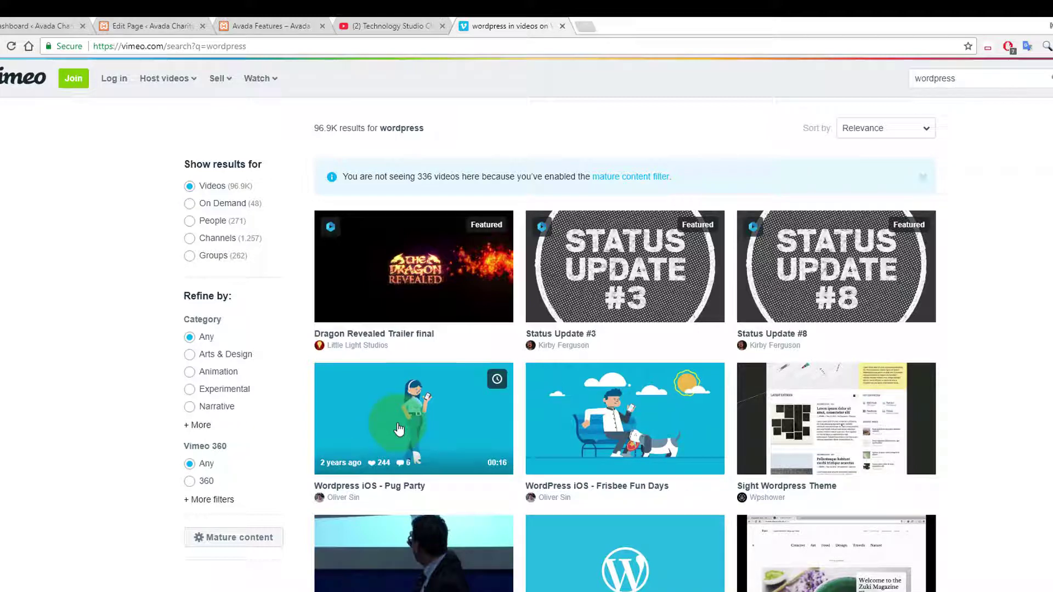
- Open the "Wordpress iOS - Pug Party" video, copy the ID 139450138 from its address and pause the playback
left_click(398, 428)
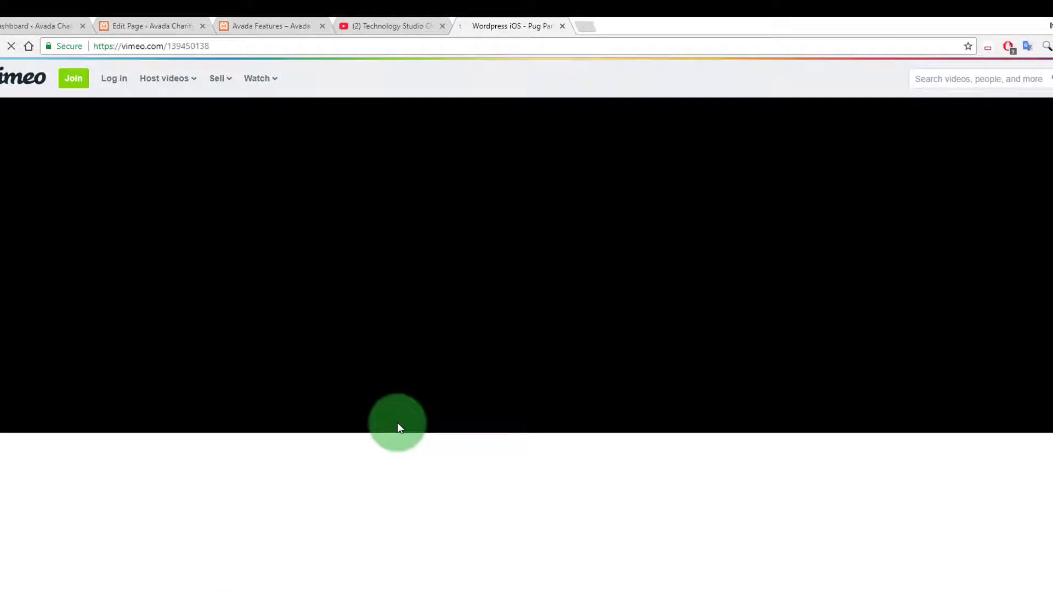
mouse_move(188, 46)
left_mouse_down()
mouse_move(207, 46)
mouse_move(168, 45)
left_mouse_up()
key("ctrl+c")
mouse_move(207, 172)
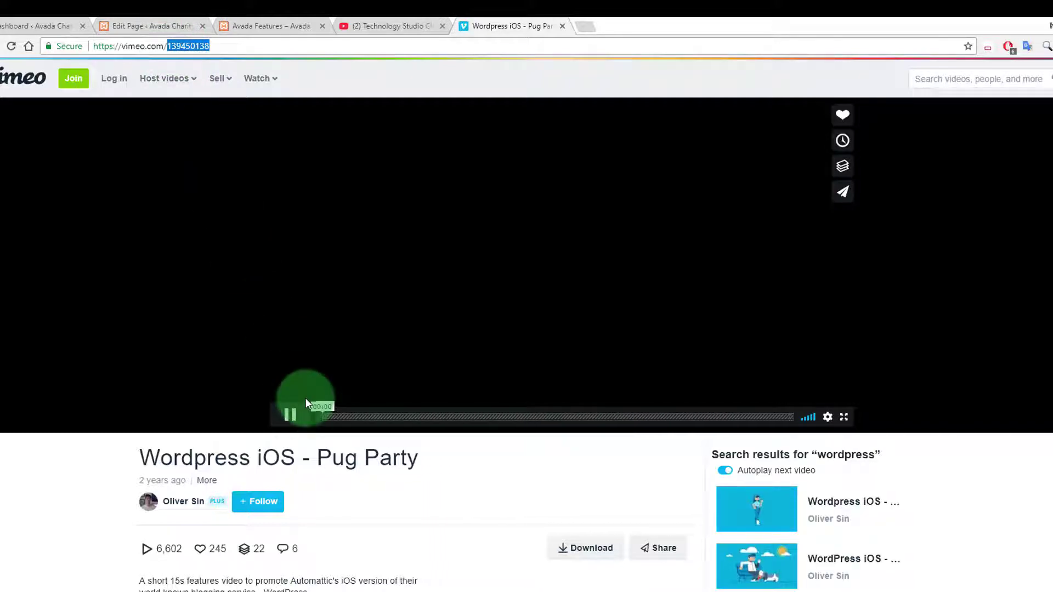
left_click(292, 416)
- Replace the Video ID of the page's Vimeo element with 139450138, save the element and update the page
left_click(181, 26)
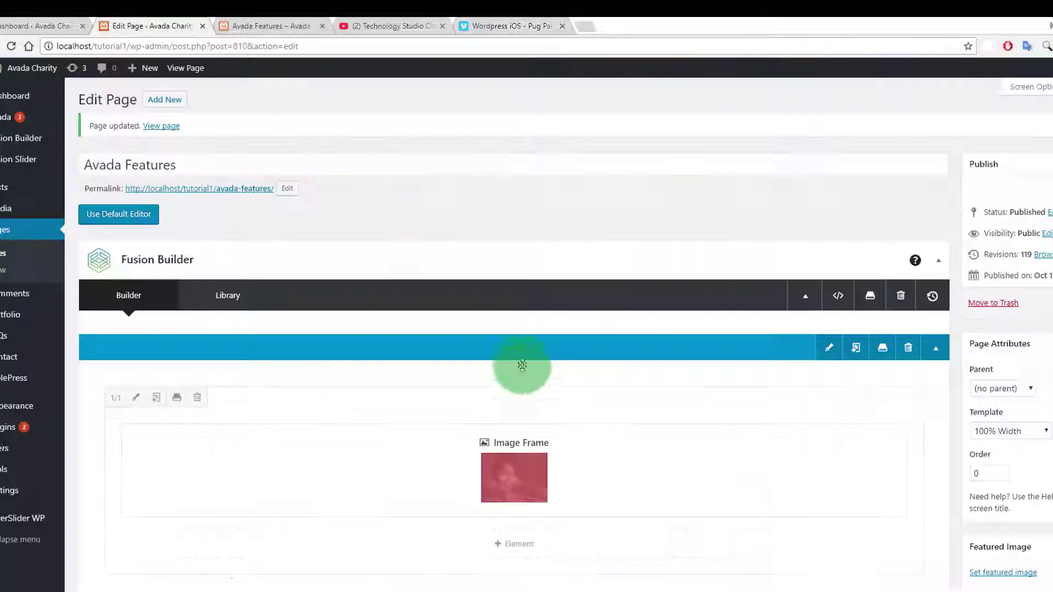
scroll(834, 437, "down", 5)
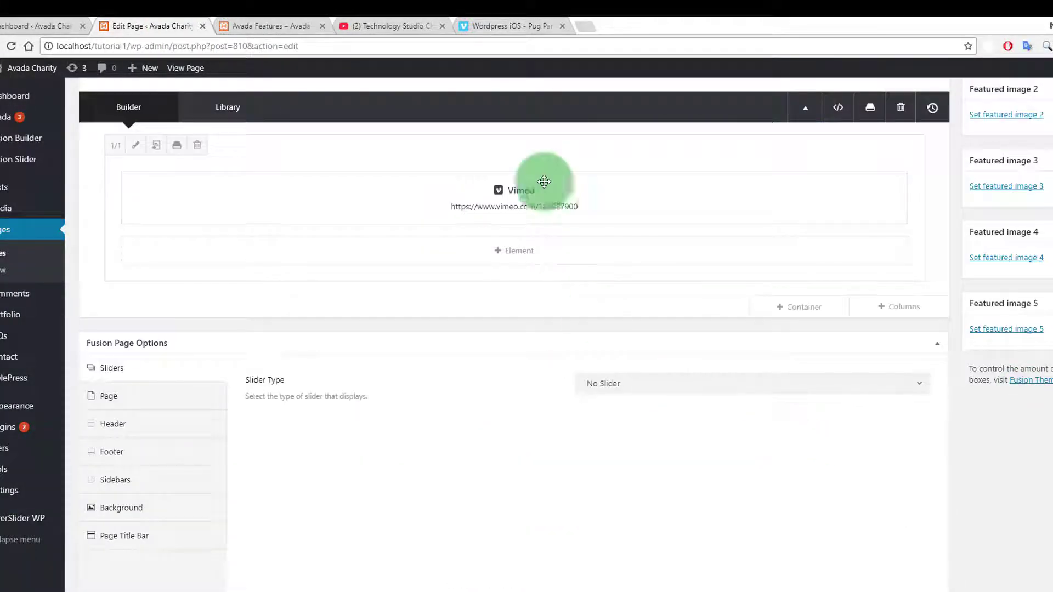
left_click(487, 196)
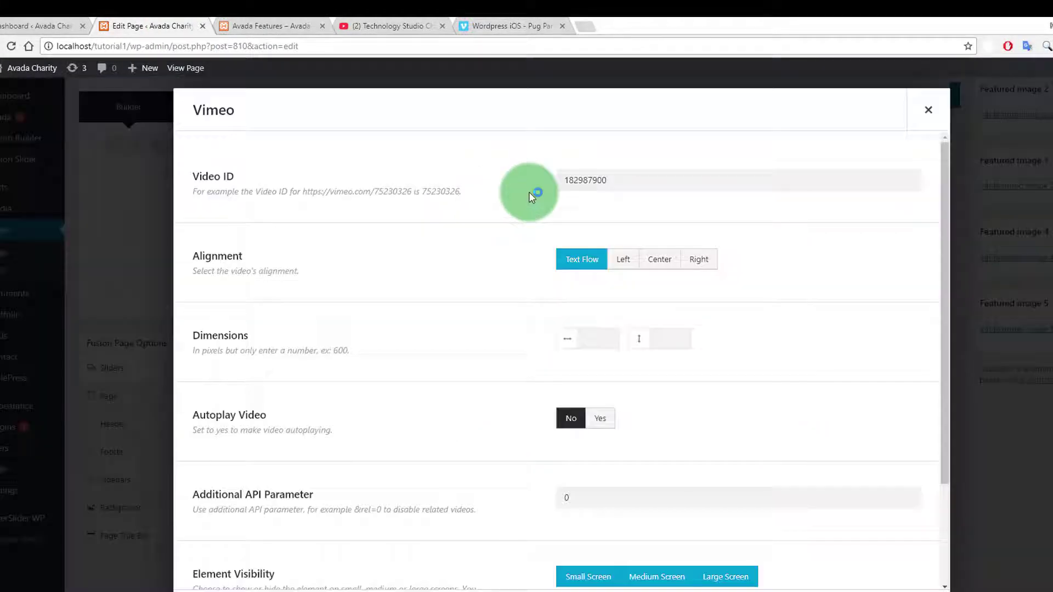
key("ctrl+a")
key("ctrl+v")
left_click(833, 587)
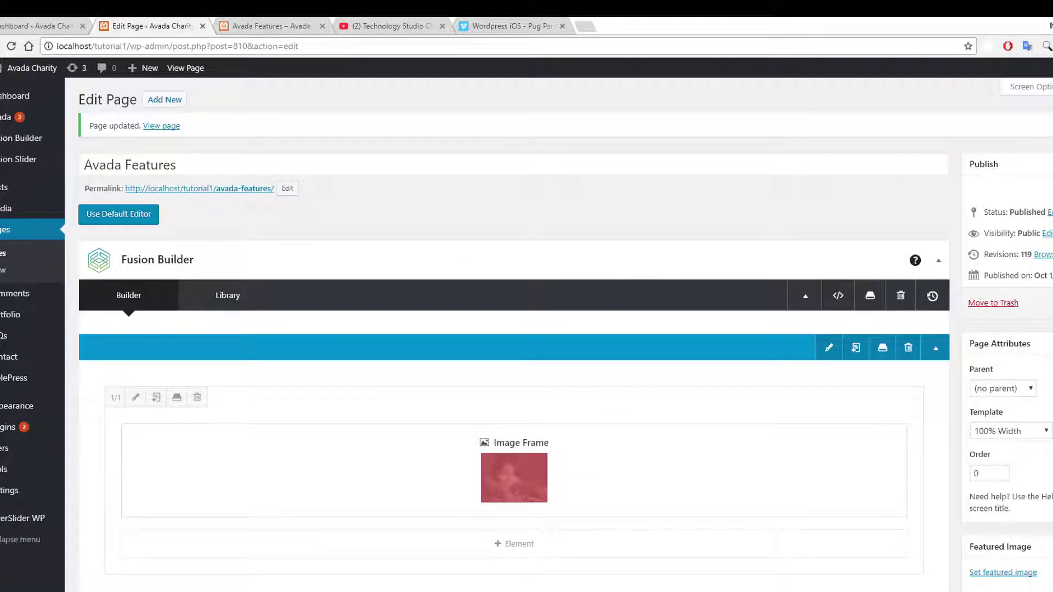
- Reload the live Avada Features page, play the embedded "Wordpress iOS - Pug Party" video and pause it
left_click(265, 25)
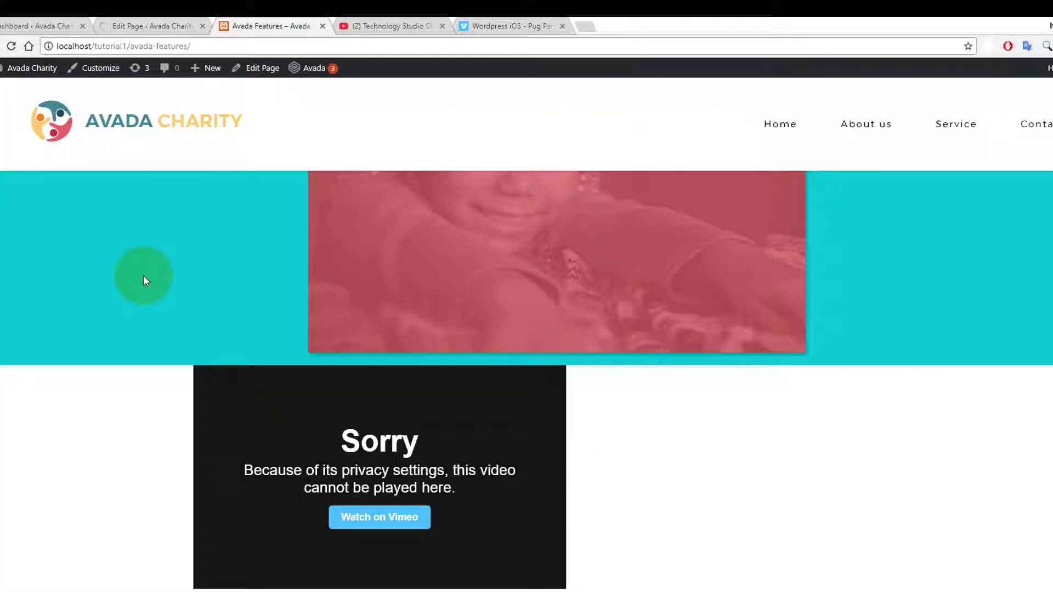
right_click(144, 278)
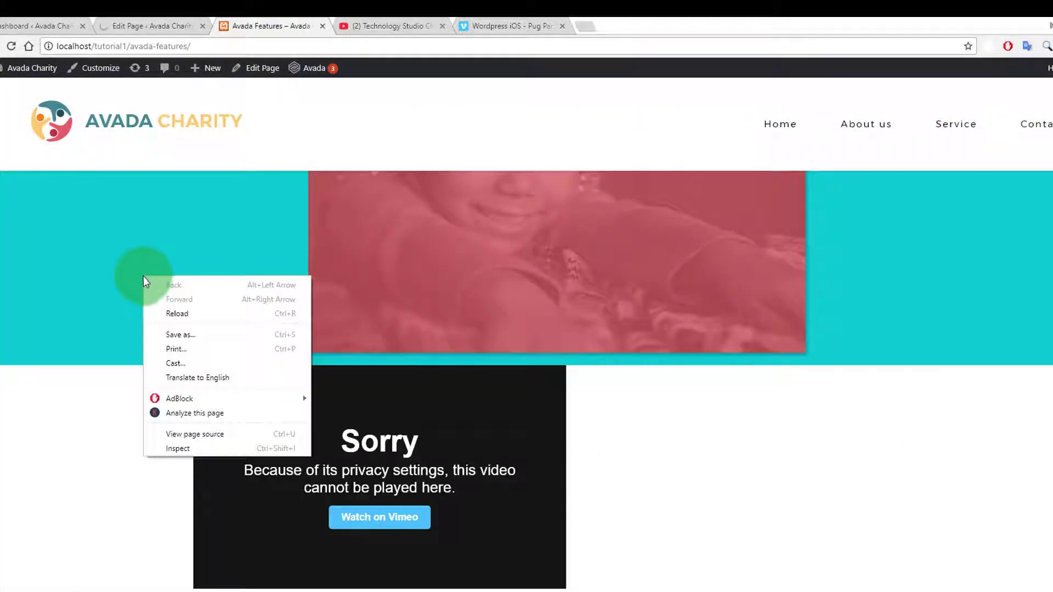
left_click(175, 314)
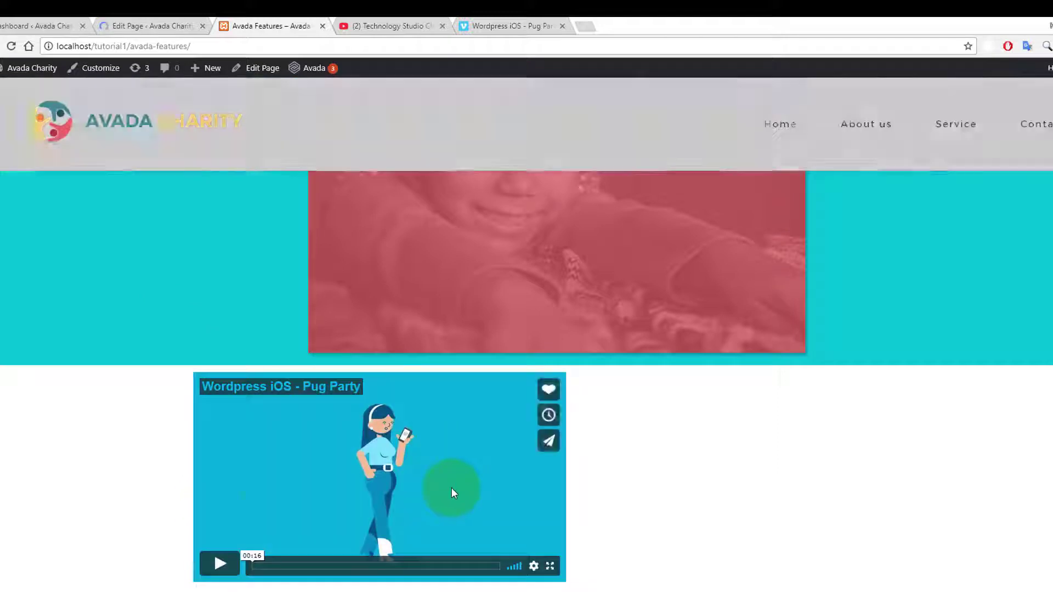
left_click(220, 563)
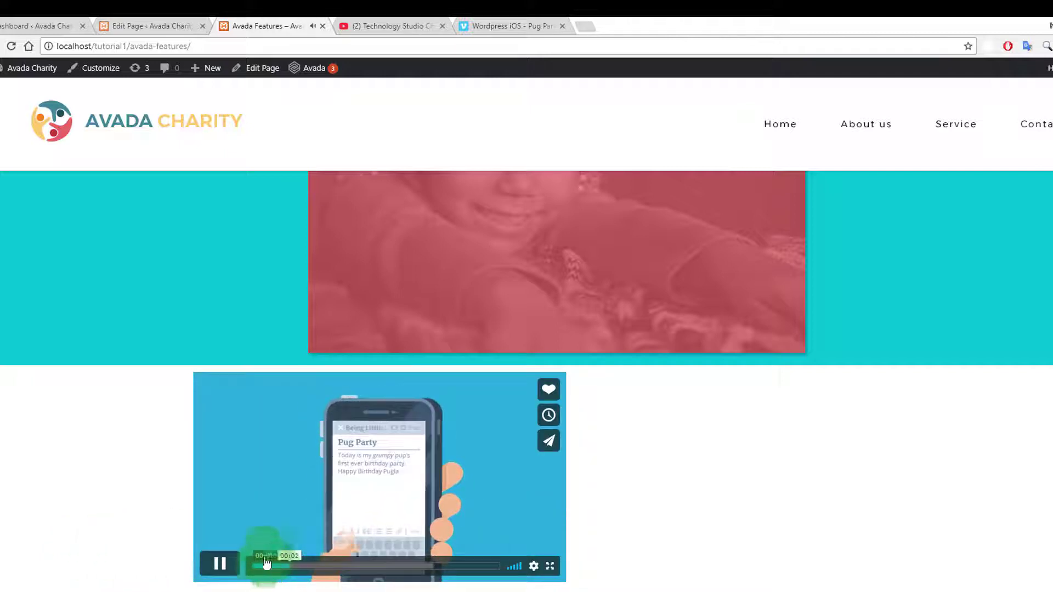
left_click(220, 566)
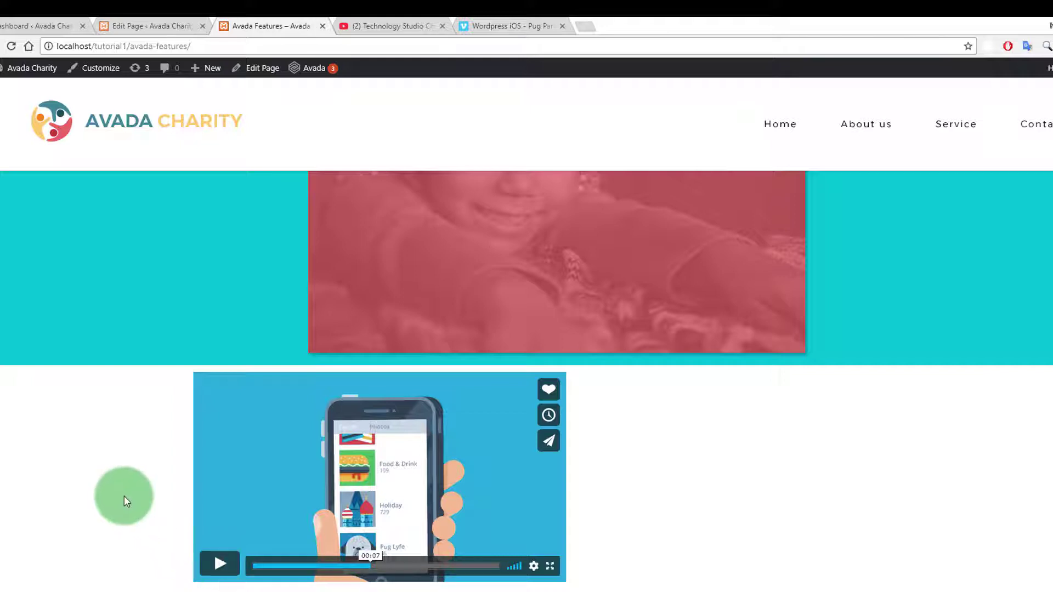
- On the page's edit screen, delete the Vimeo element from the second container and add a Widget Area element in its place
left_click(143, 24)
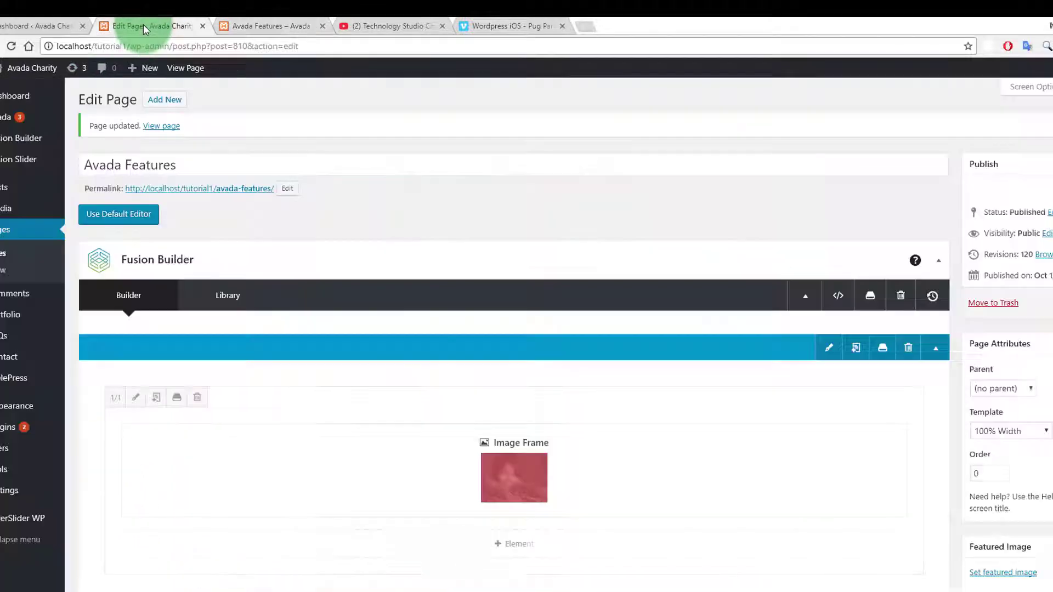
scroll(514, 329, "down", 7)
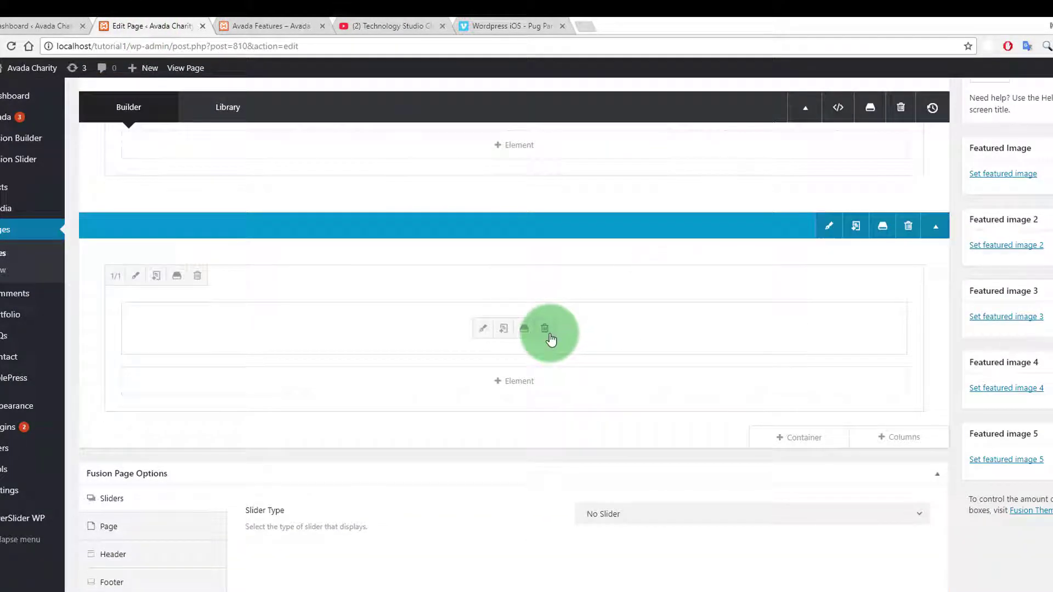
left_click(544, 329)
left_click(509, 325)
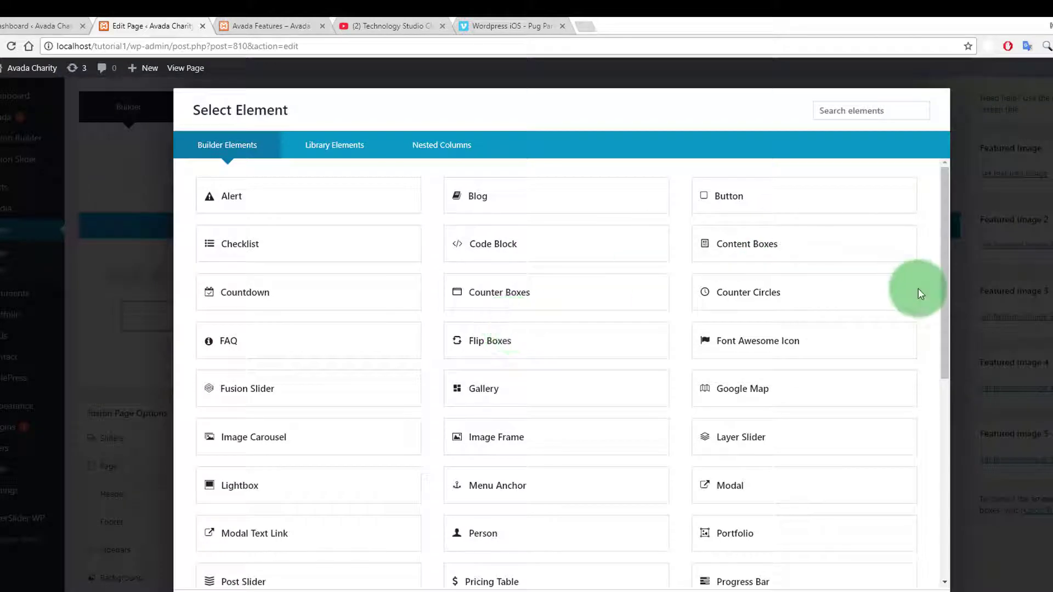
left_click_drag(940, 274, 916, 538)
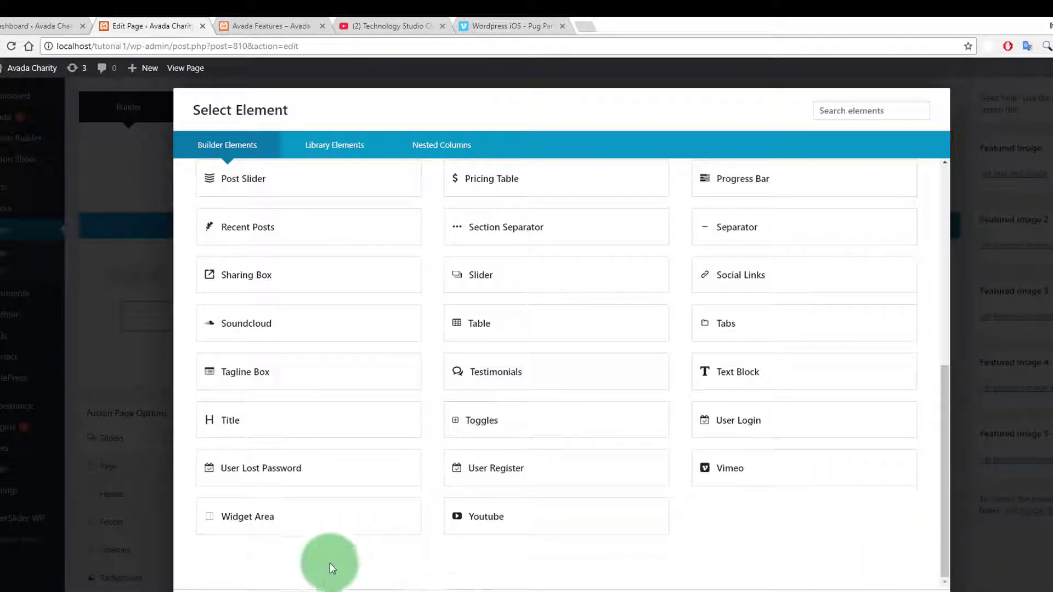
left_click(307, 525)
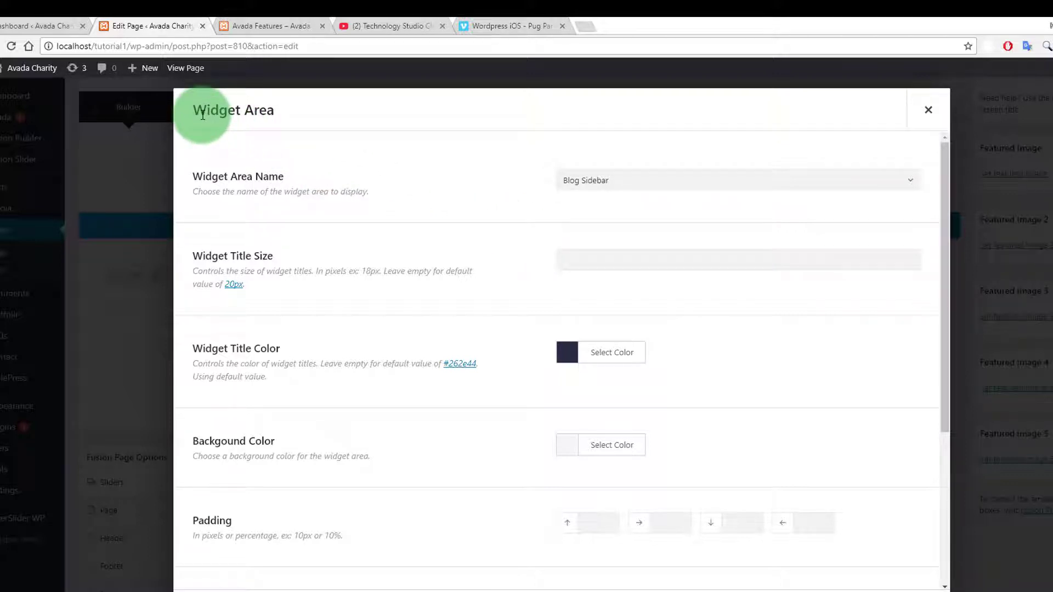
- Choose Blog Sidebar as the Widget Area Name and set the Widget Title Size to 30px
left_click(582, 179)
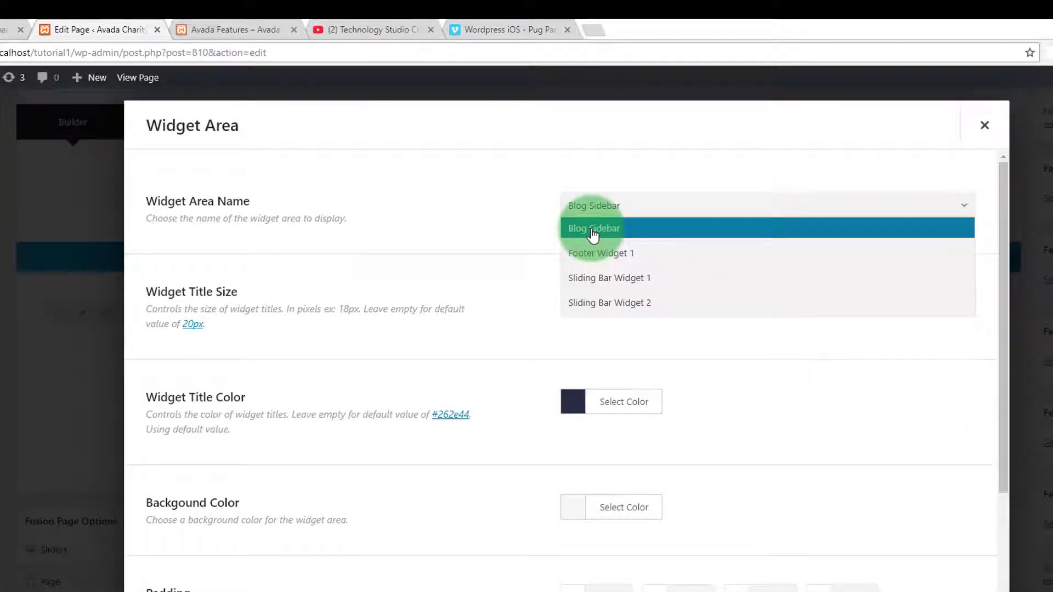
left_click(592, 235)
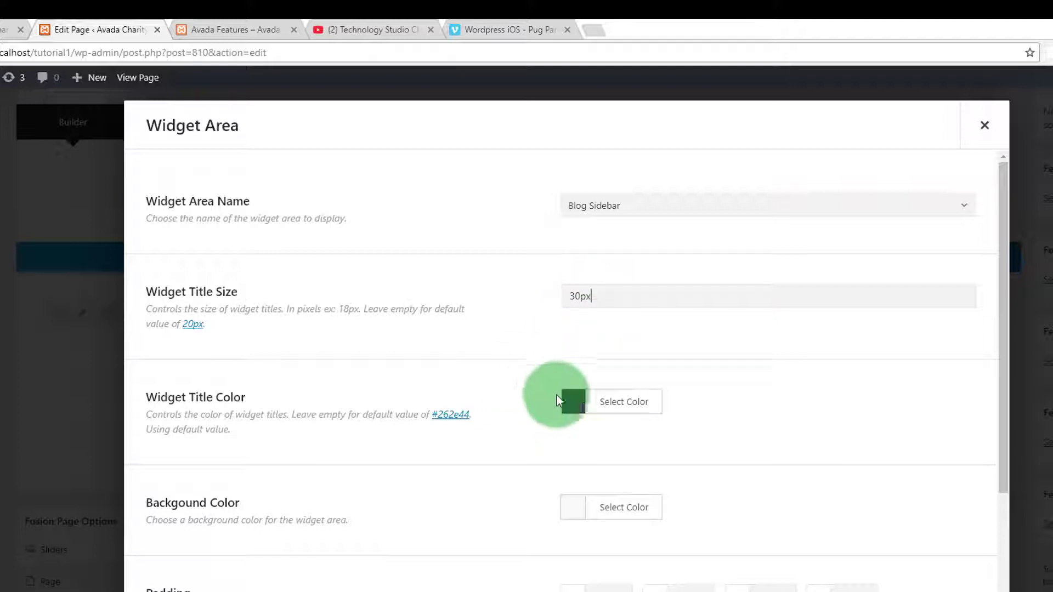
left_click(609, 407)
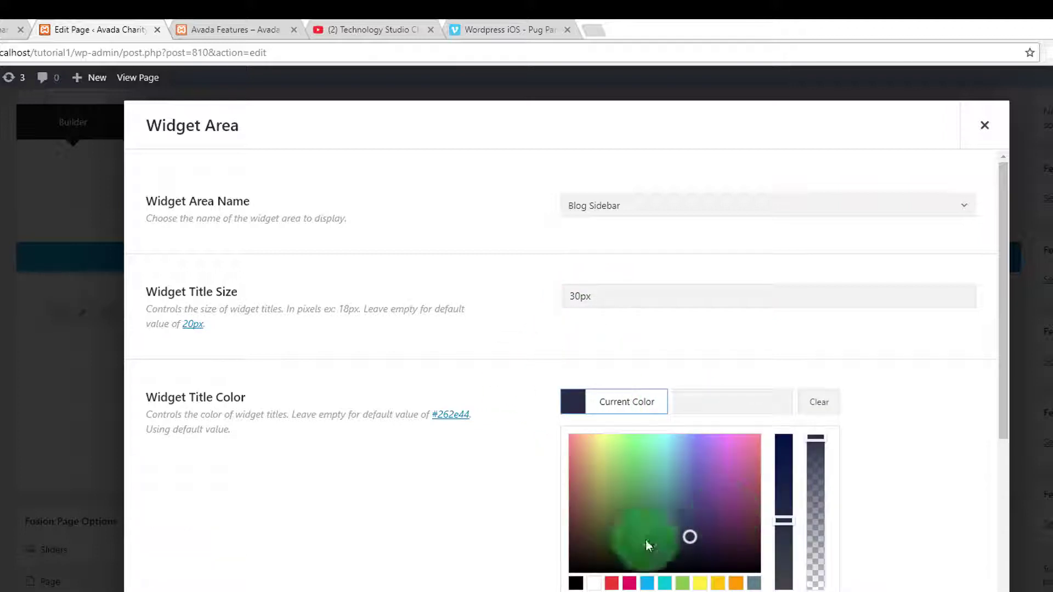
left_click(485, 504)
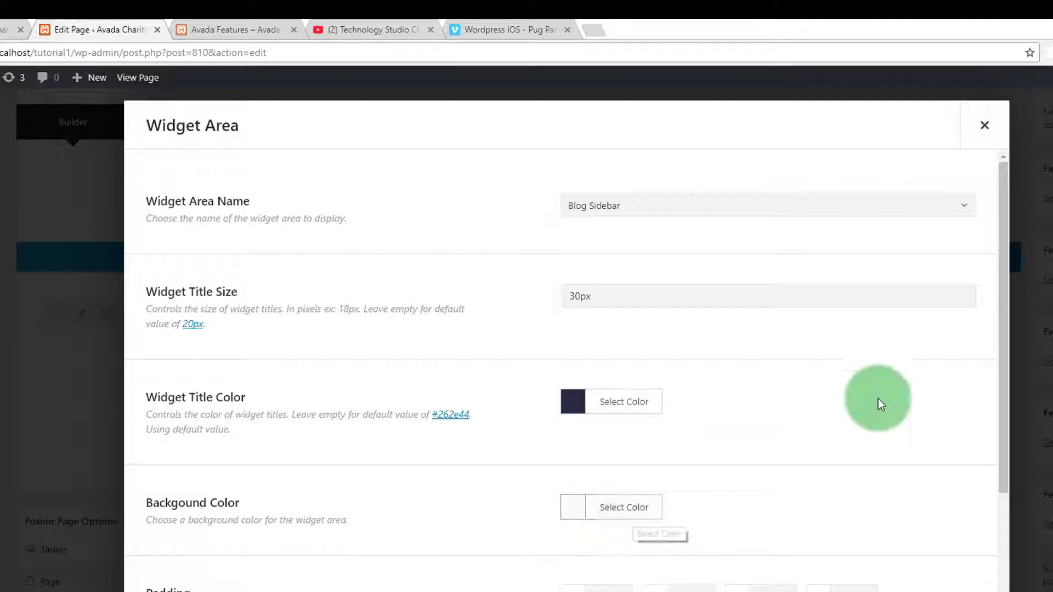
- Review the remaining Widget Area options, save the element and update the page
scroll(1008, 363, "down", 2)
scroll(1004, 467, "down", 2)
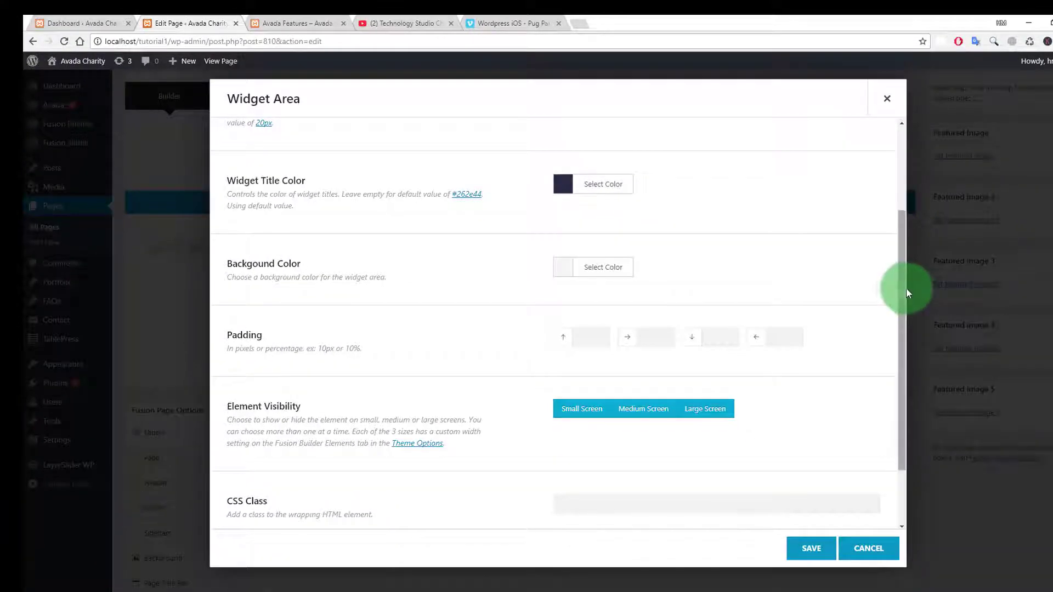
left_click_drag(906, 293, 899, 369)
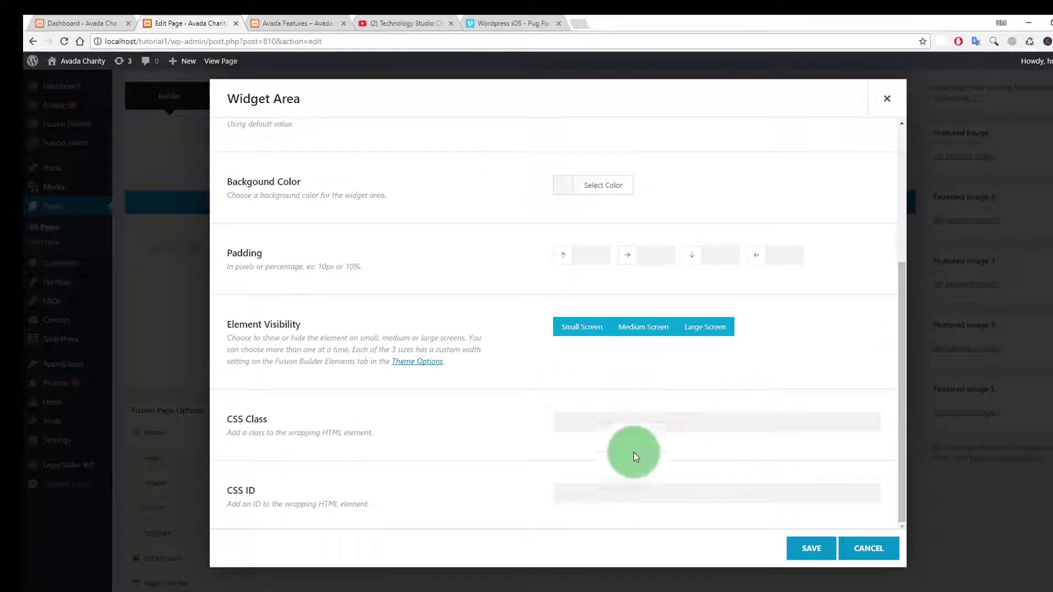
left_click(805, 548)
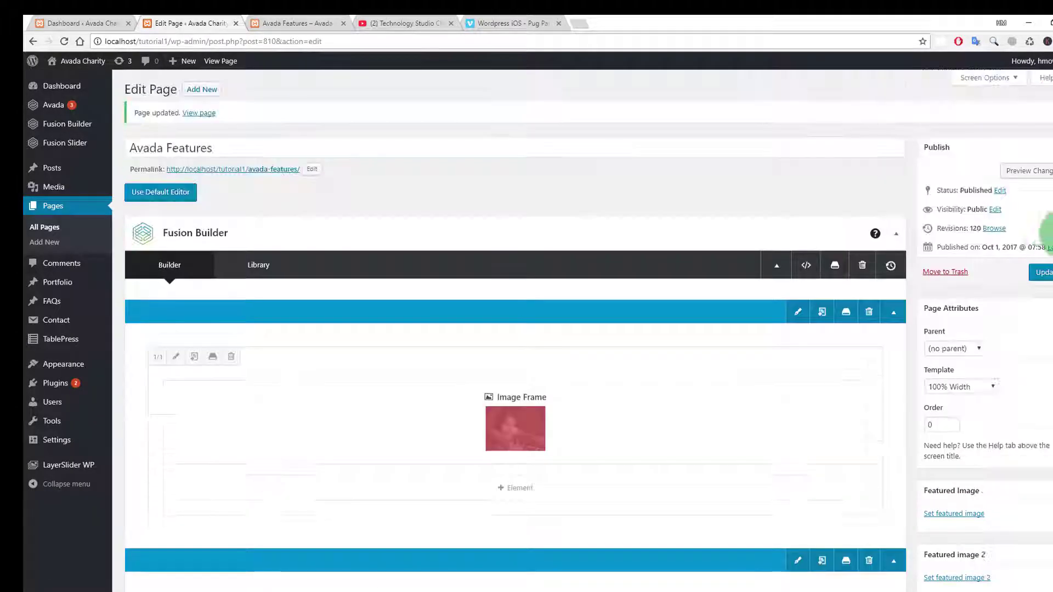
left_click(1039, 272)
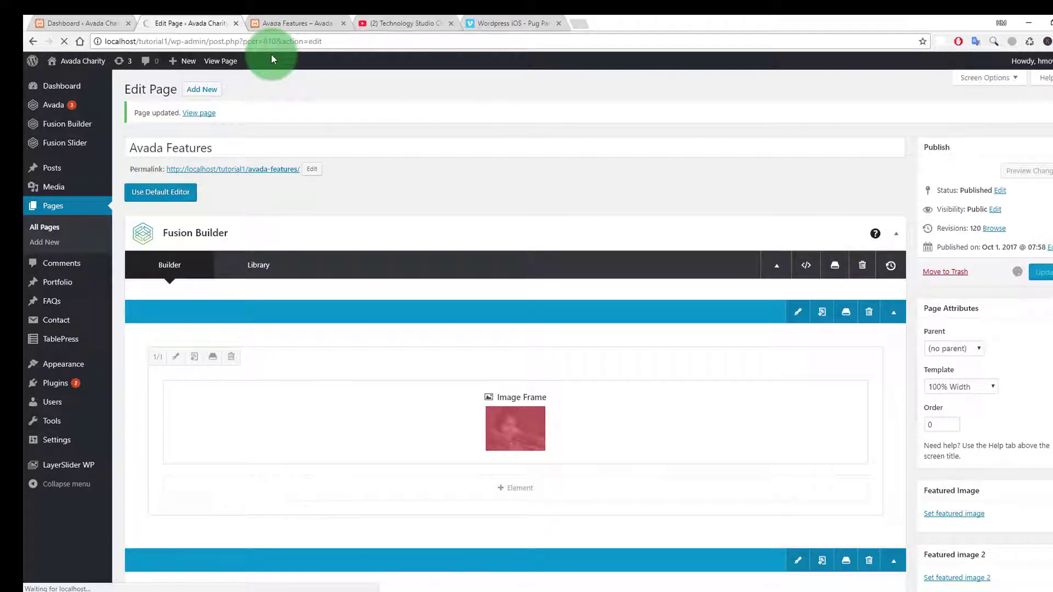
- Reload the live Avada Features page and examine the Blog Sidebar widgets below the image down to the footer
left_click(283, 22)
right_click(235, 237)
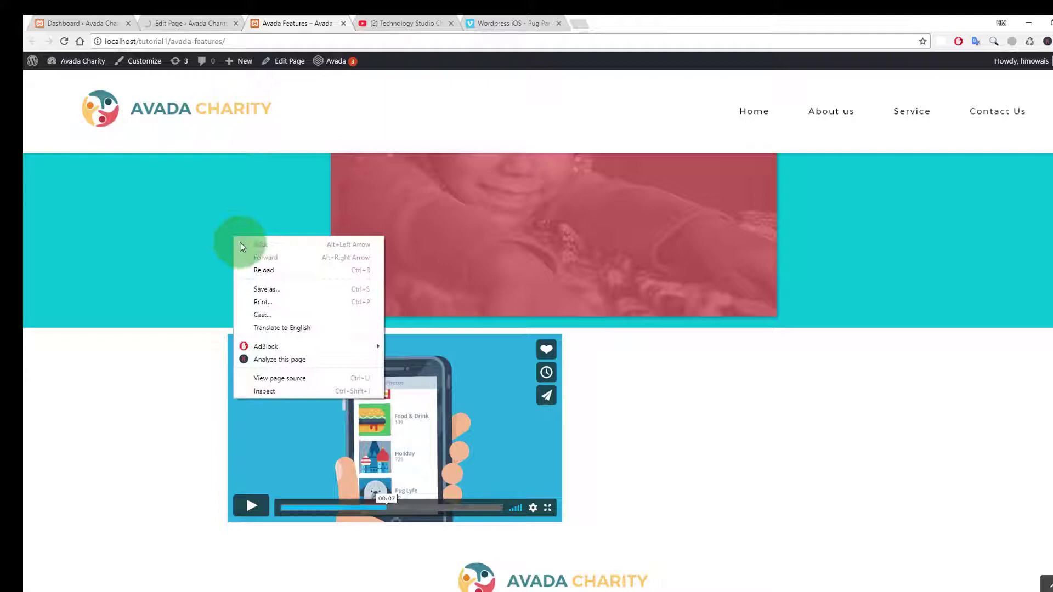
left_click(256, 271)
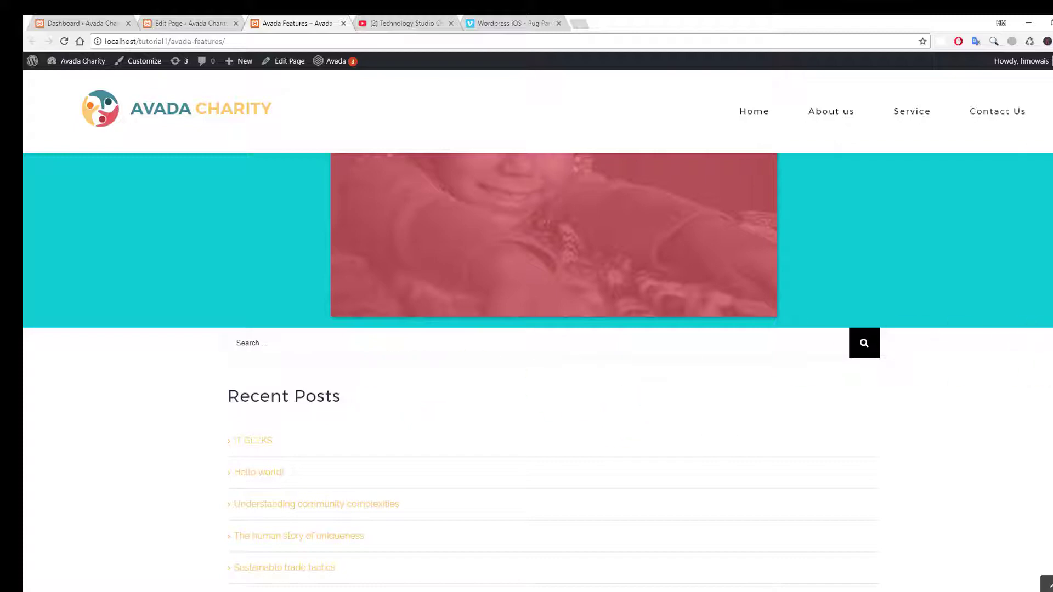
scroll(538, 368, "down", 3)
scroll(537, 368, "down", 3)
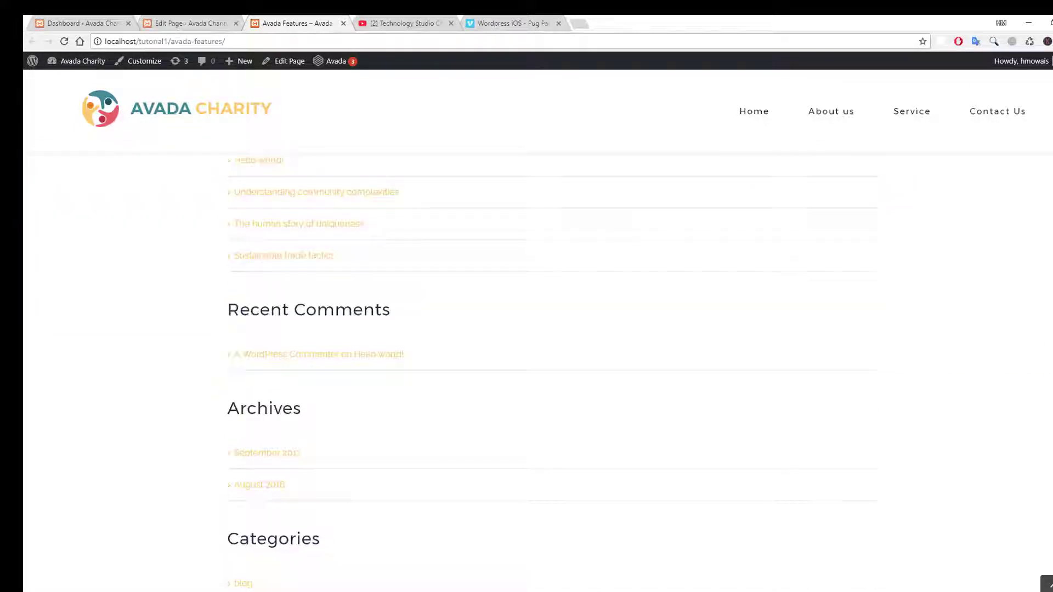
scroll(537, 368, "down", 5)
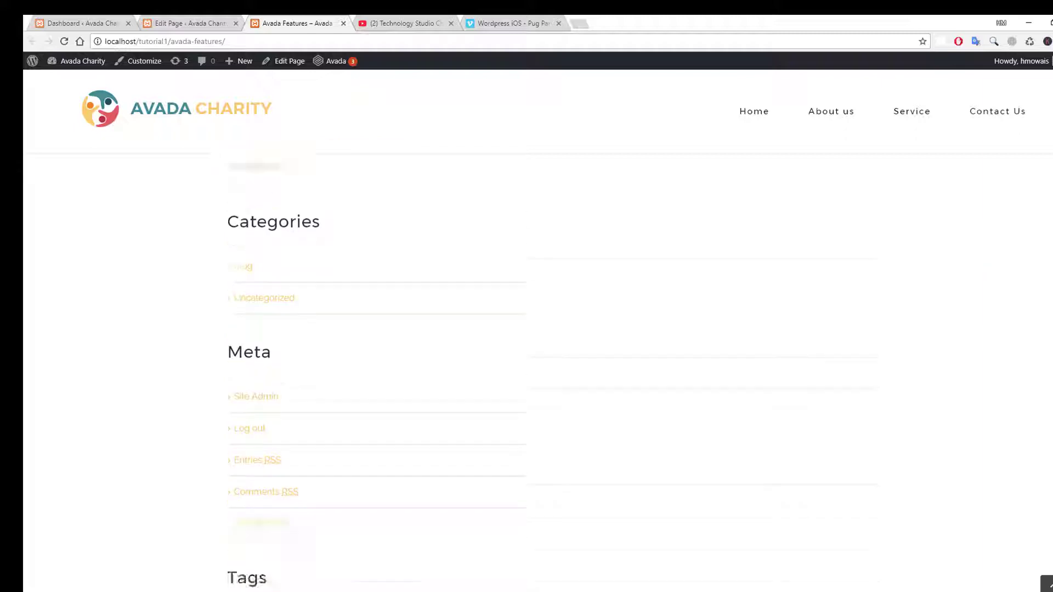
scroll(537, 368, "down", 6)
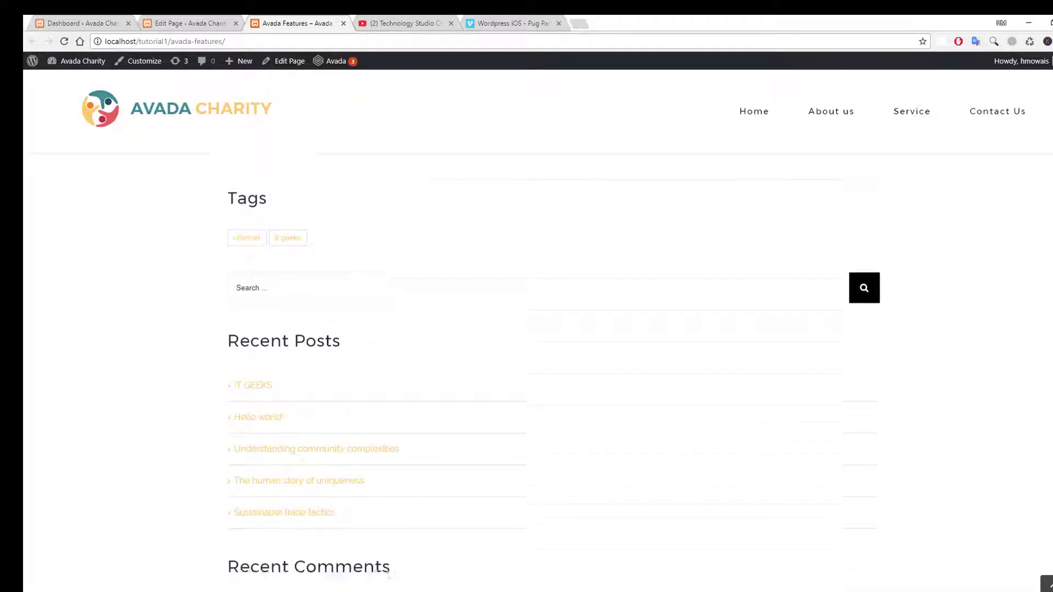
scroll(538, 368, "down", 8)
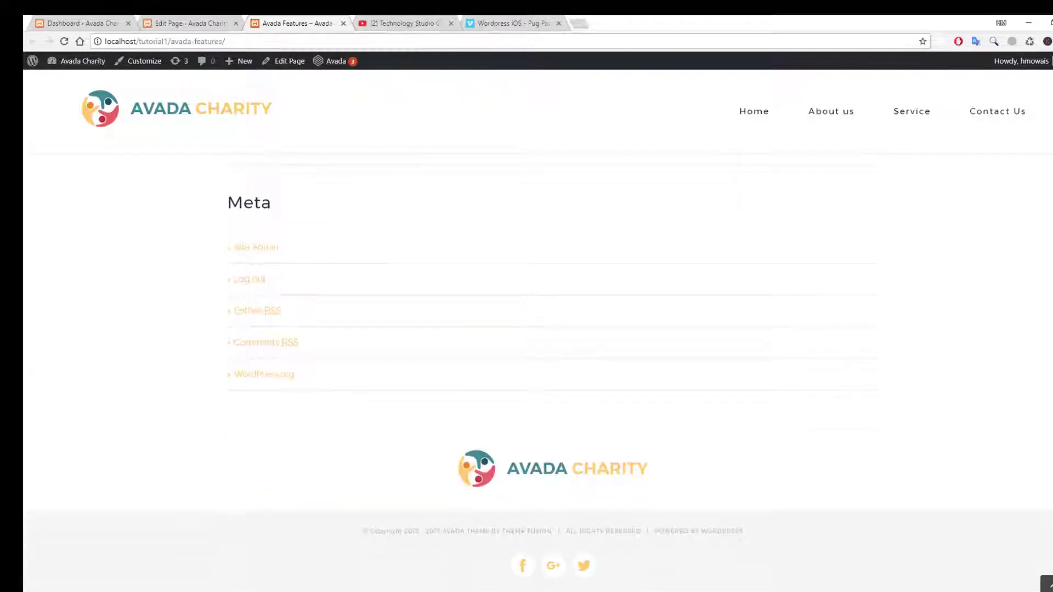
scroll(537, 367, "up", 12)
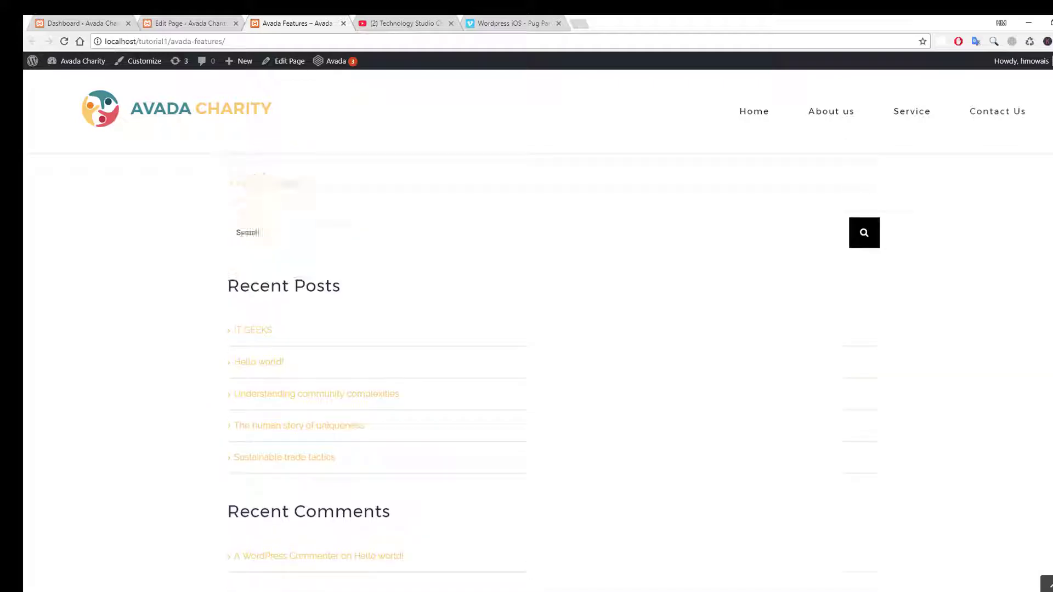
scroll(538, 367, "up", 10)
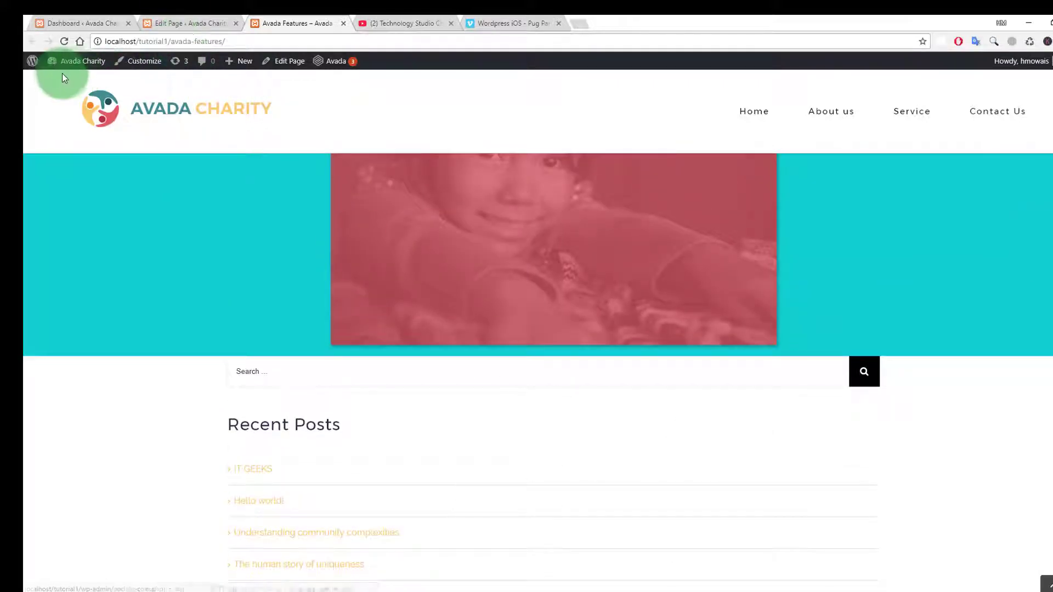
- Open the site's Widgets administration page in a new browser tab and switch to it
mouse_move(66, 62)
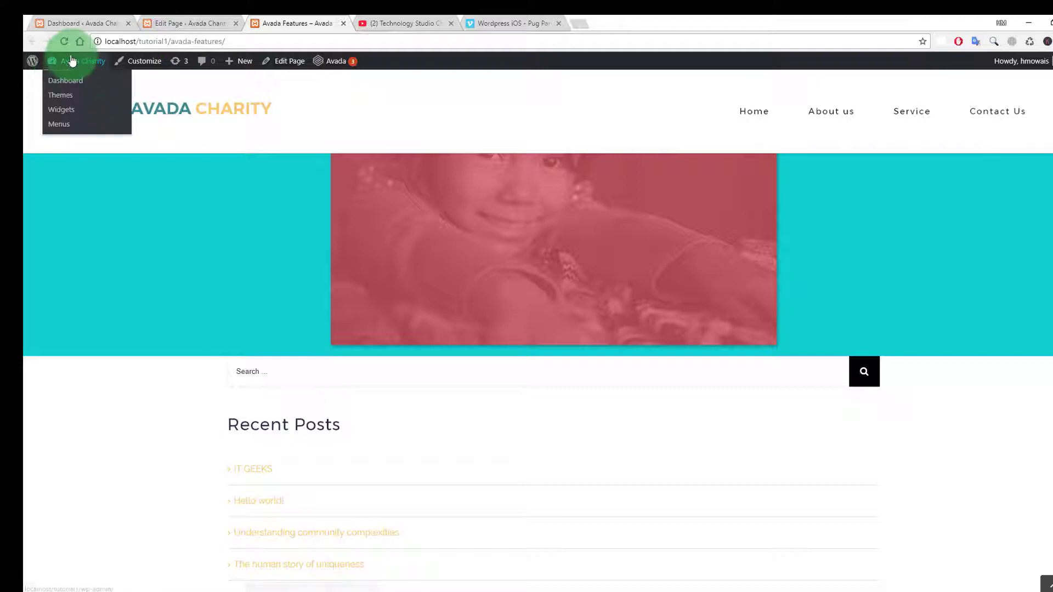
right_click(66, 114)
left_click(90, 119)
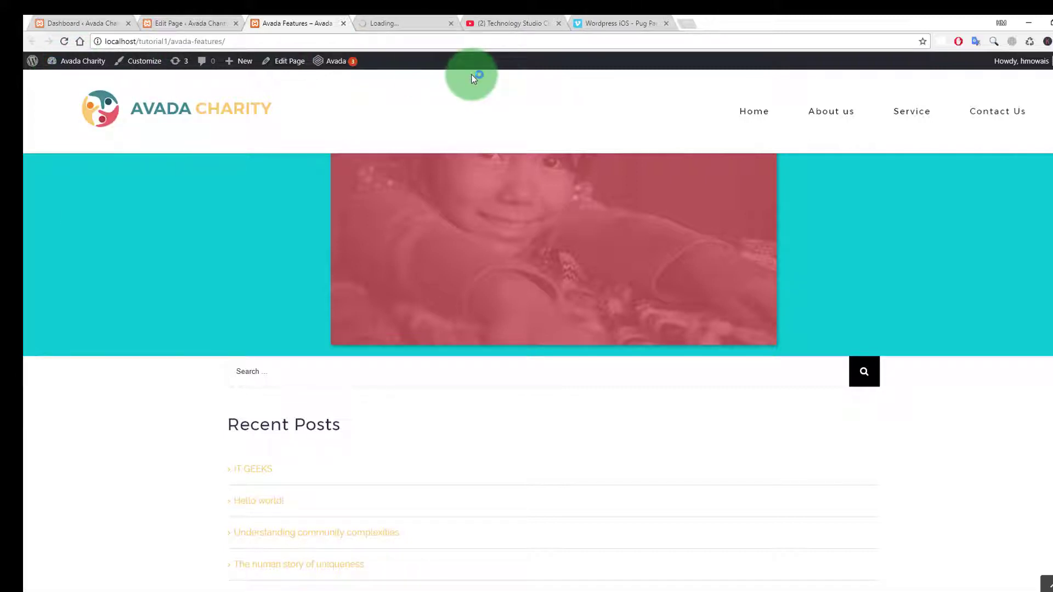
left_click(425, 22)
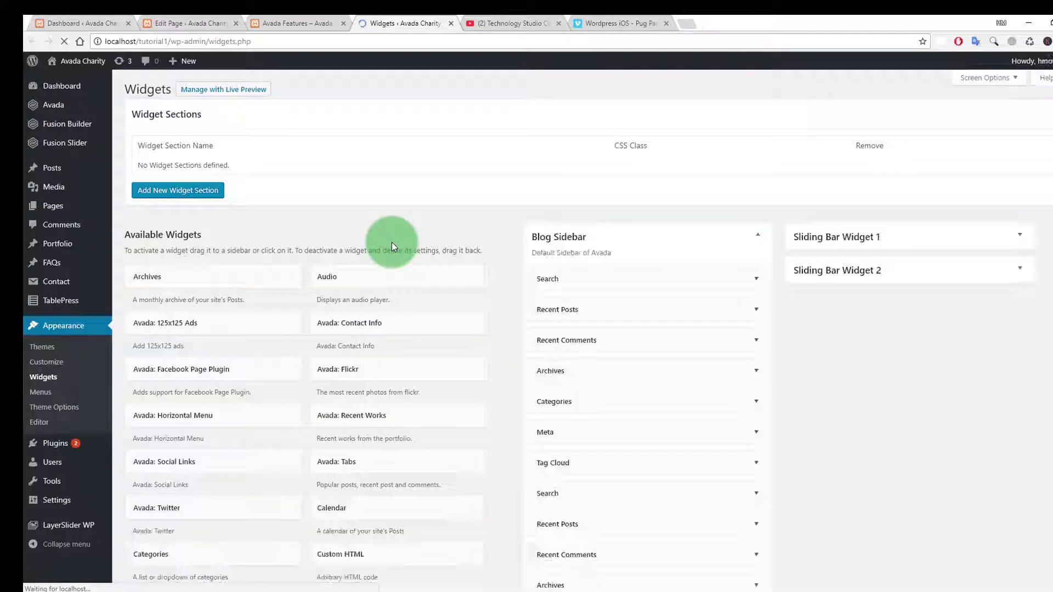
- Remove the widgets from the Blog Sidebar, including the duplicates, leaving only the first Search and Recent Posts widgets
scroll(768, 323, "down", 1)
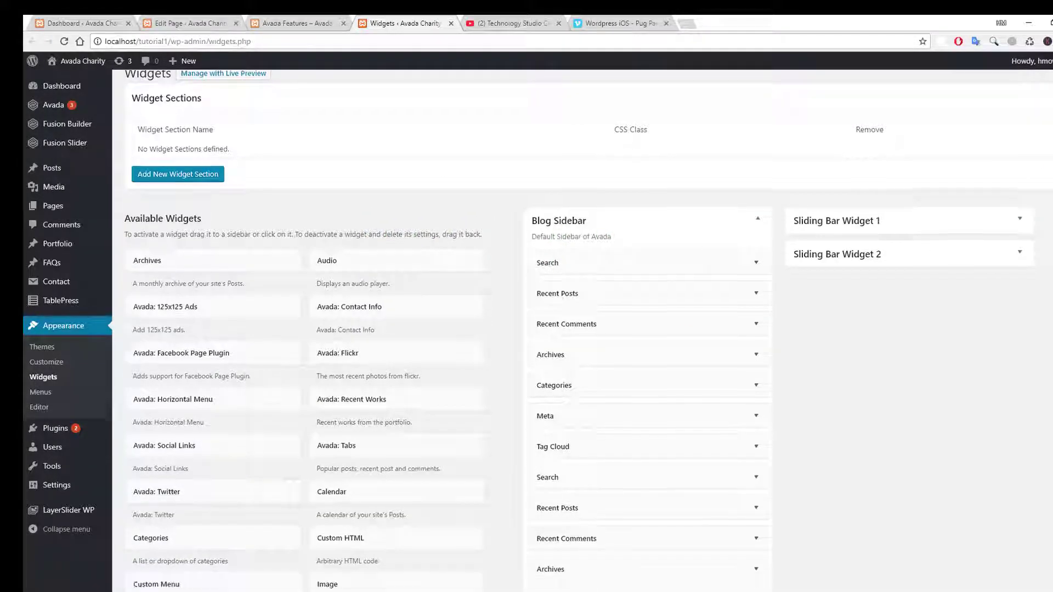
scroll(917, 301, "down", 2)
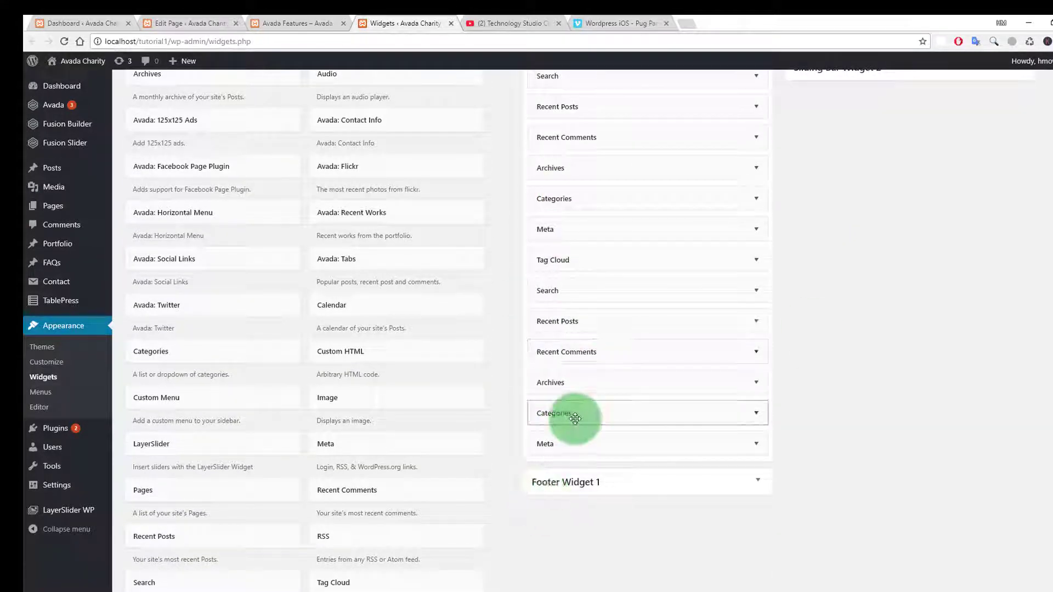
left_click_drag(571, 439, 470, 300)
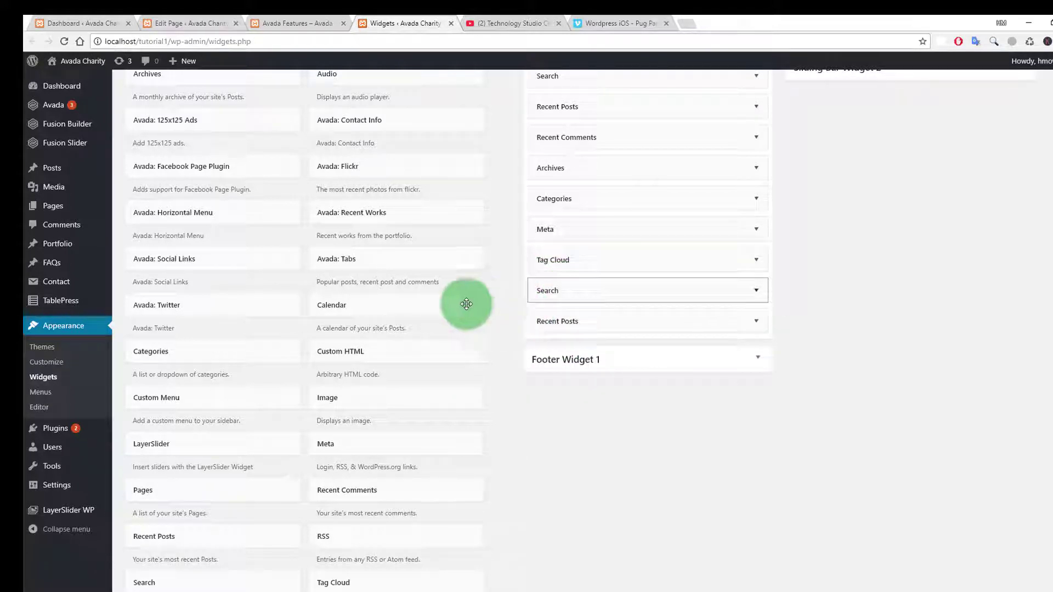
left_click_drag(493, 291, 446, 294)
left_click_drag(549, 260, 463, 250)
left_click_drag(607, 189, 557, 35)
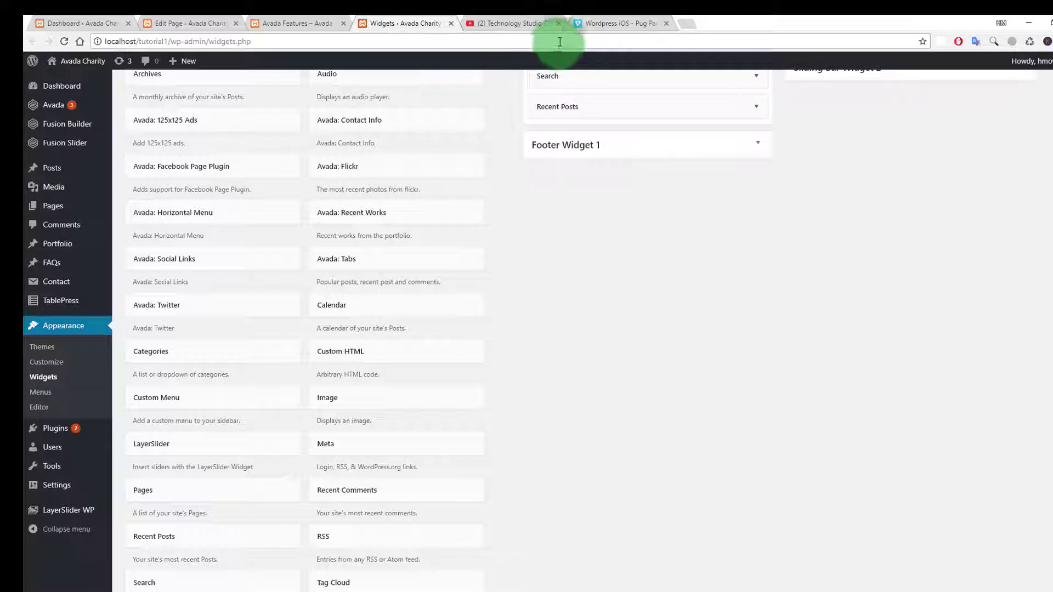
scroll(971, 101, "up", 4)
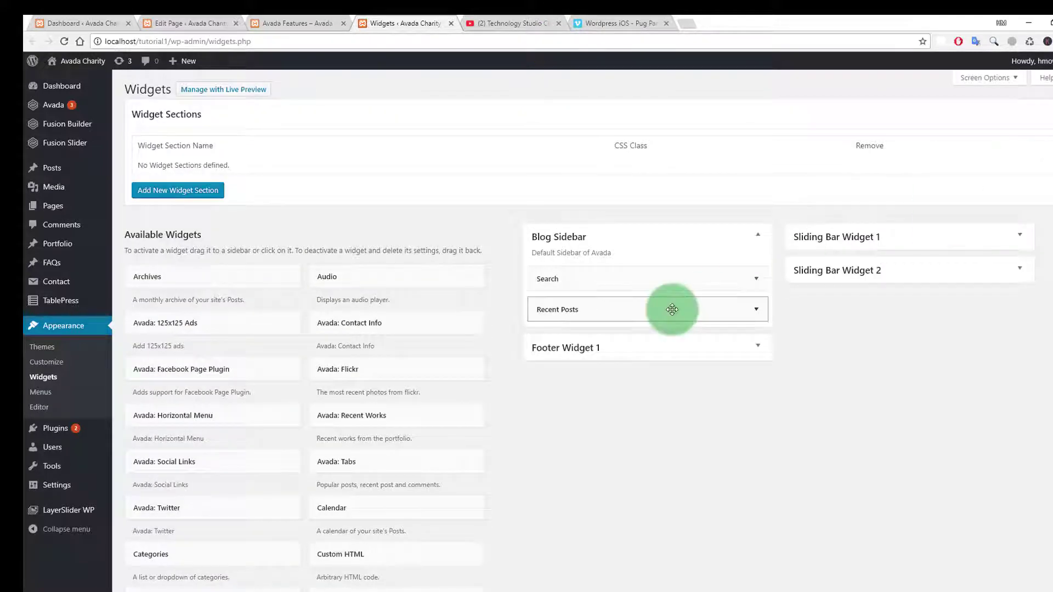
left_click_drag(674, 308, 376, 49)
- Reload the live Avada Features page and check the trimmed Blog Sidebar widgets below the image
left_click(281, 23)
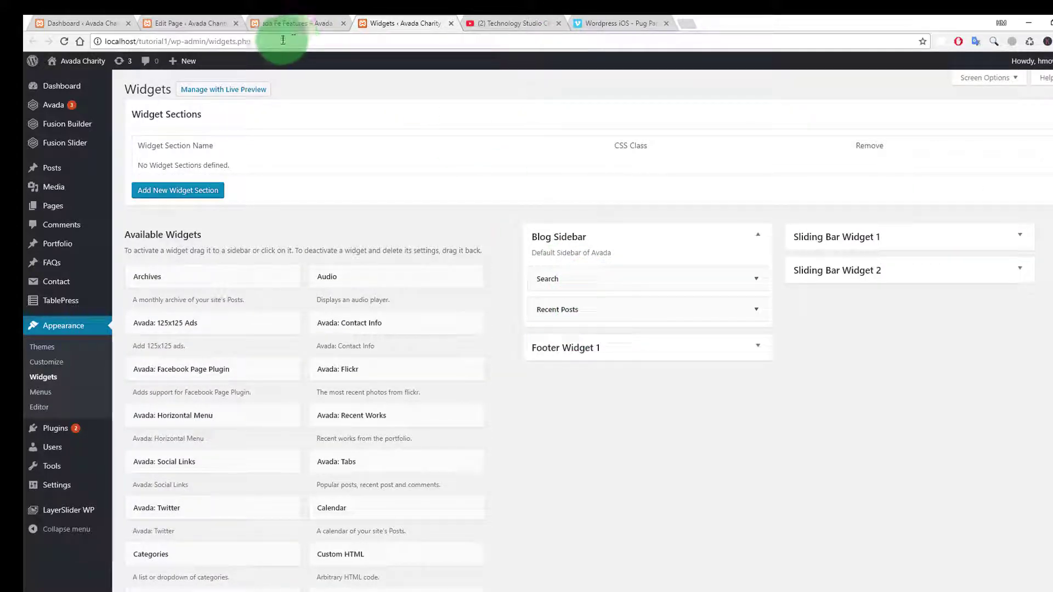
right_click(146, 229)
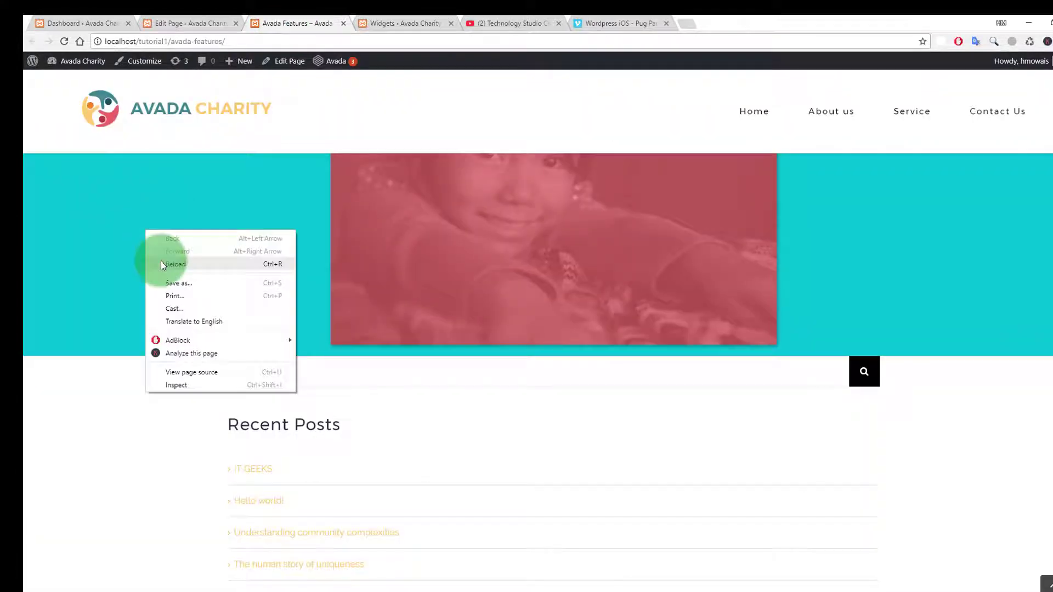
left_click(160, 261)
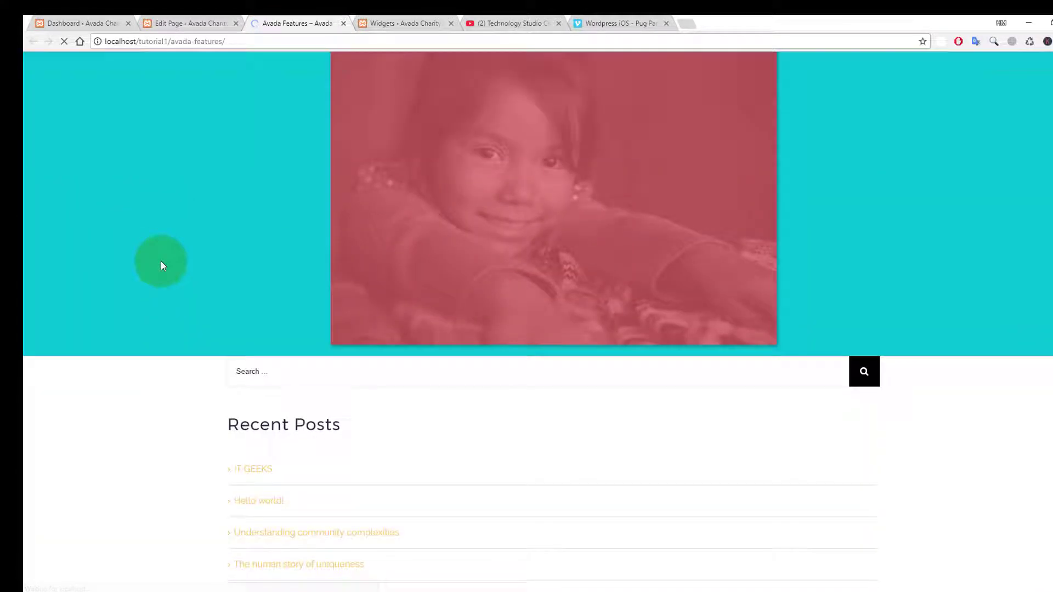
scroll(548, 329, "down", 3)
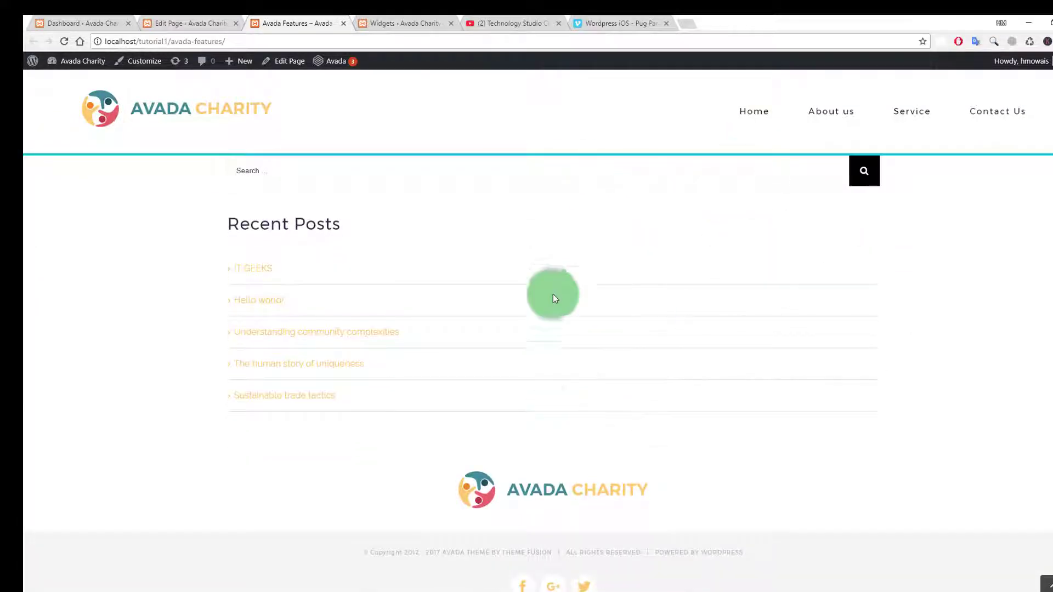
- Replace the Widget Area element in the lower container of the Avada Features page editor with a Youtube element
left_click(181, 24)
scroll(601, 319, "down", 7)
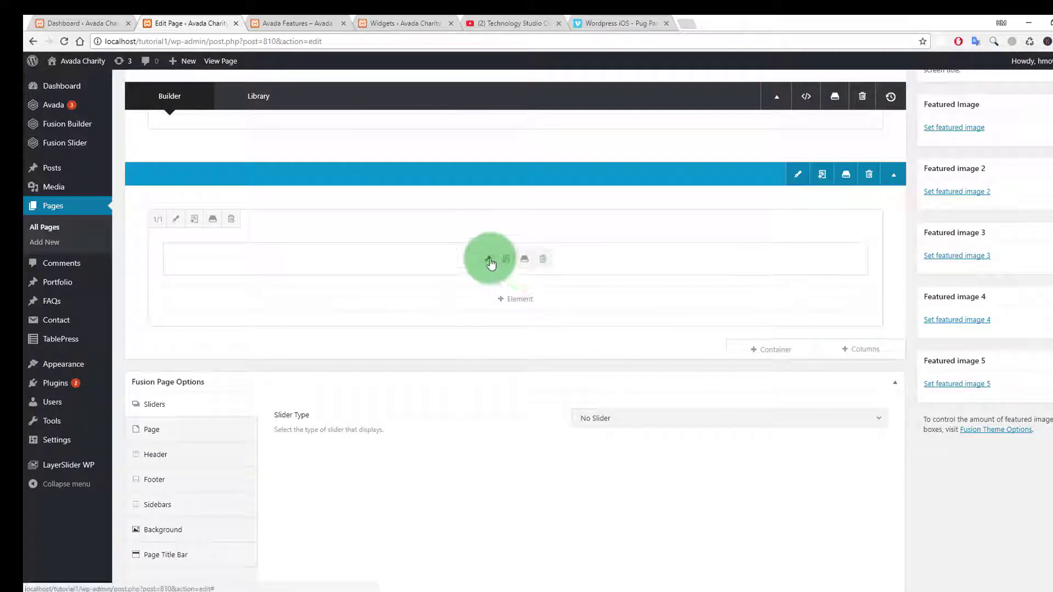
left_click(488, 258)
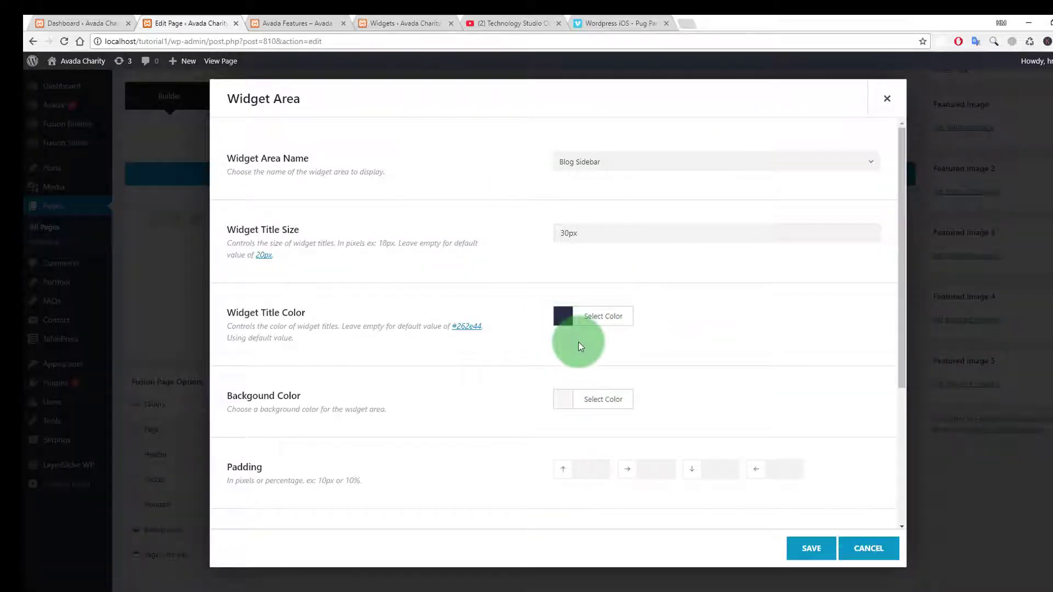
left_click(862, 547)
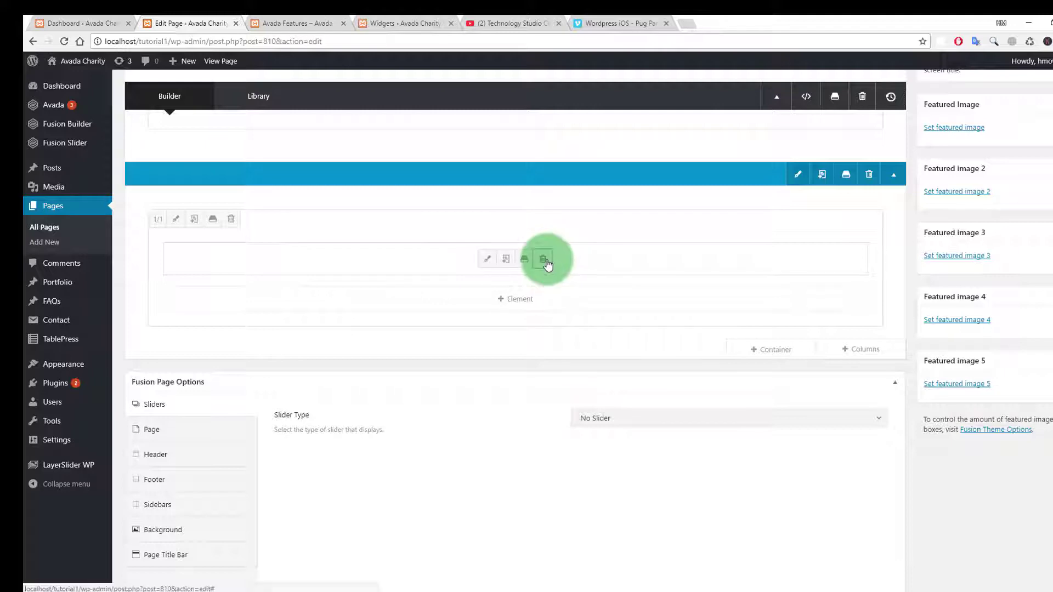
left_click(543, 259)
left_click(509, 256)
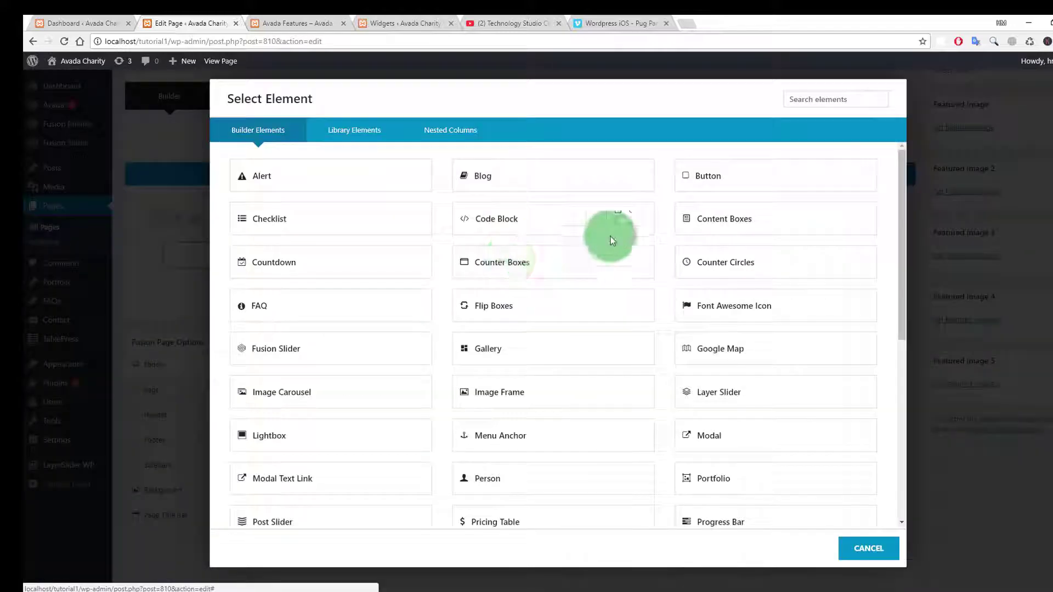
left_click_drag(905, 253, 582, 494)
left_click(545, 466)
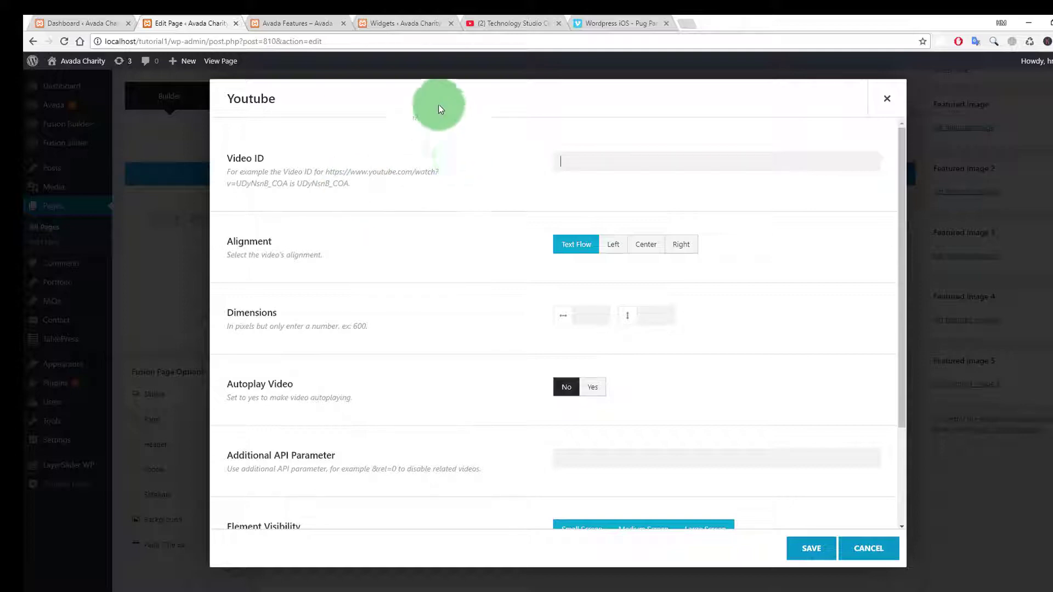
- Open the "How To Become A WordPress Web Developer" video on YouTube and copy its ID including &t=1s from the address
left_click(506, 24)
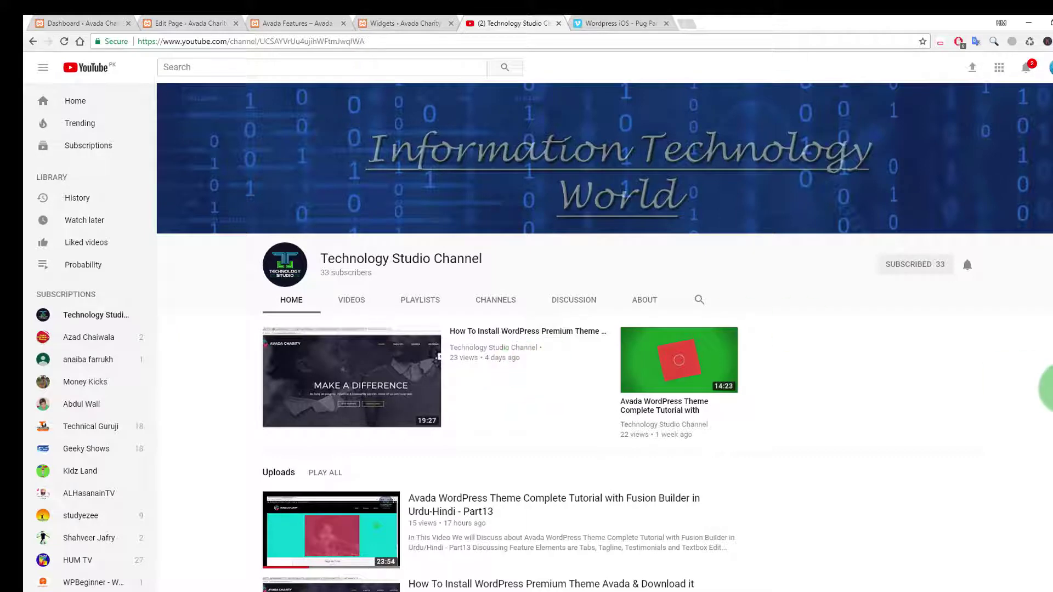
scroll(522, 373, "down", 9)
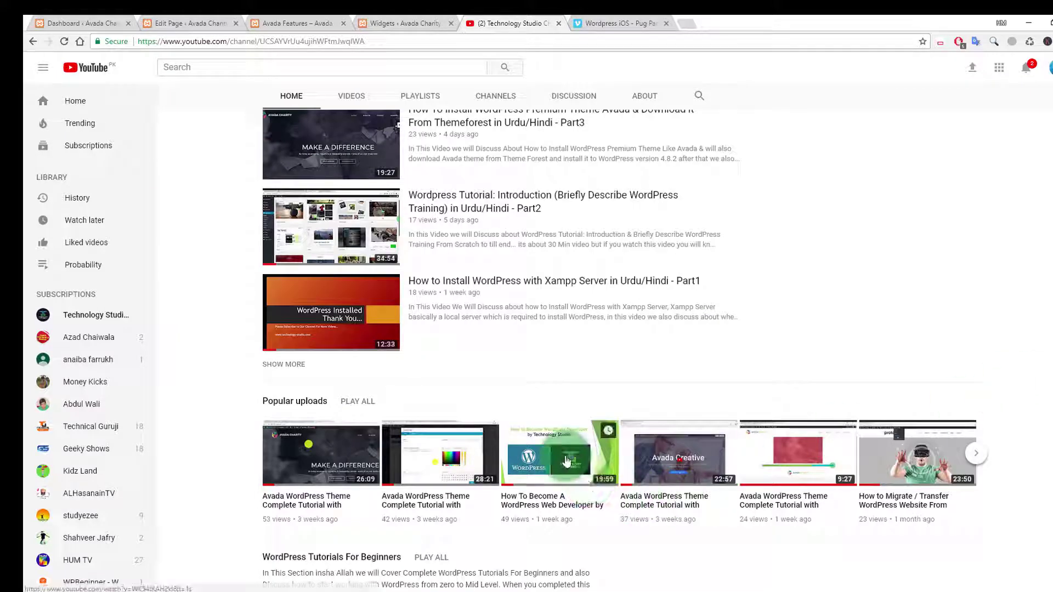
left_click(568, 457)
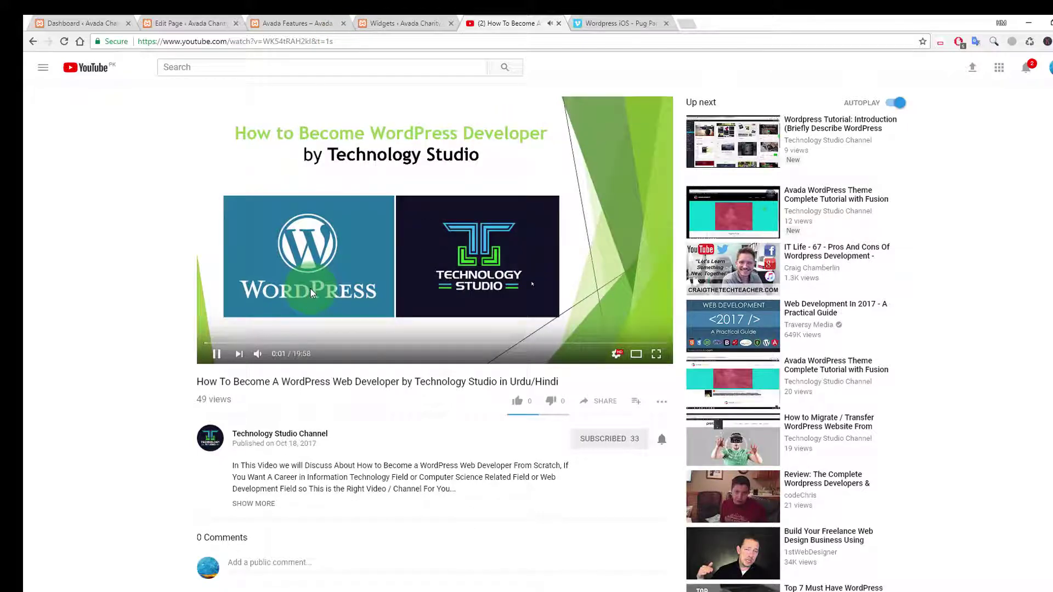
left_click(318, 40)
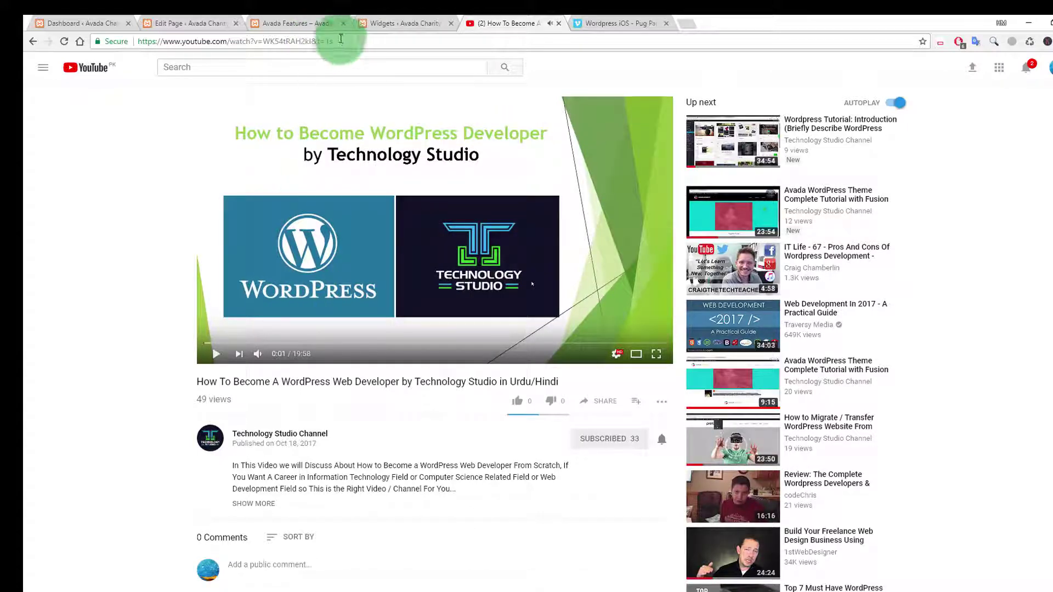
left_click_drag(340, 39, 263, 41)
key("ctrl+c")
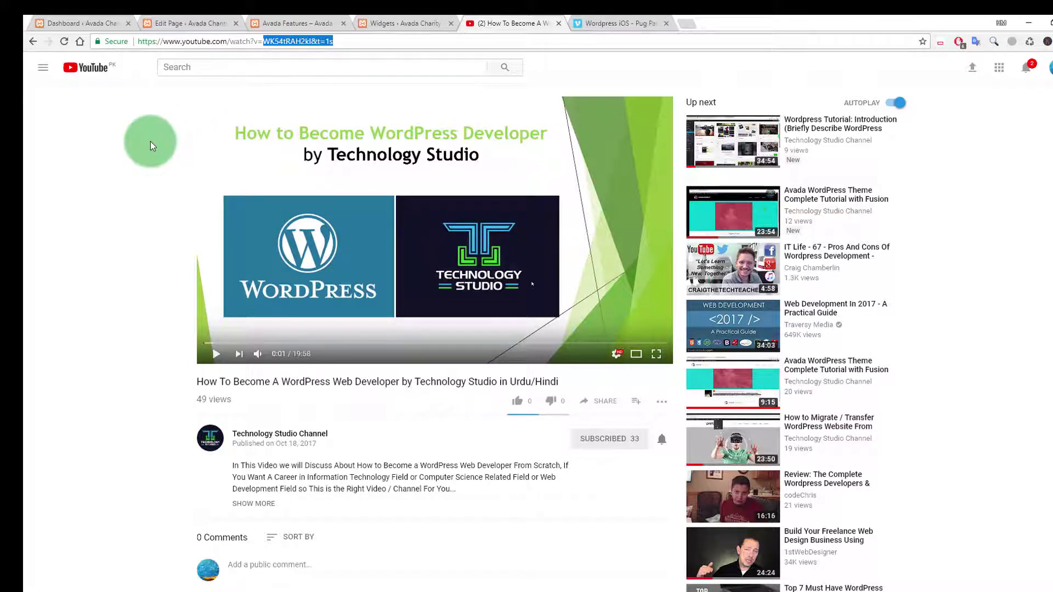
- Configure the Youtube element with the copied Video ID, Center alignment and additional API parameter 0, save it and update the page
left_click(201, 24)
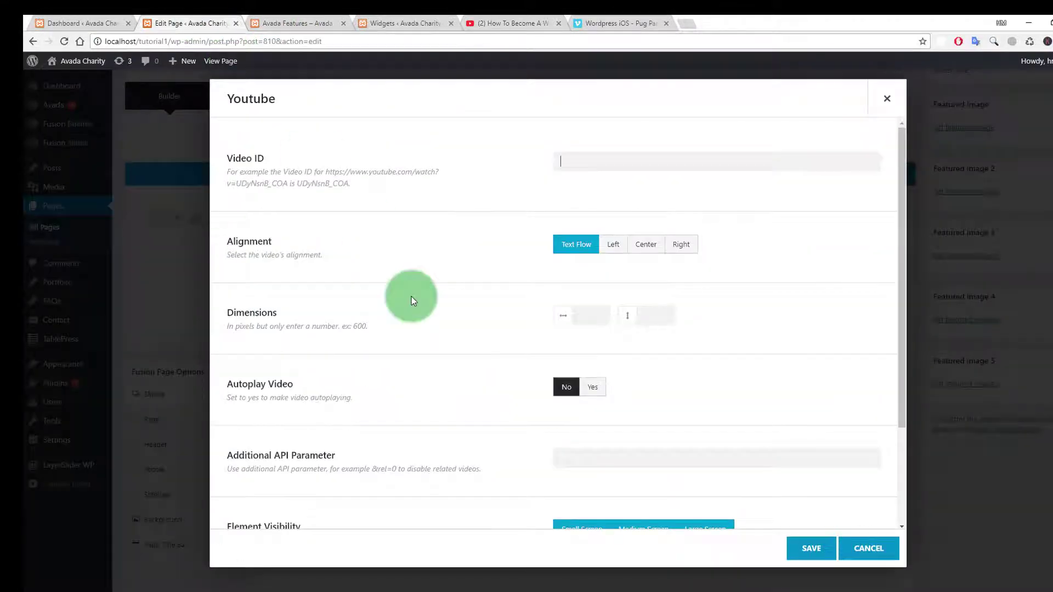
key("ctrl+v")
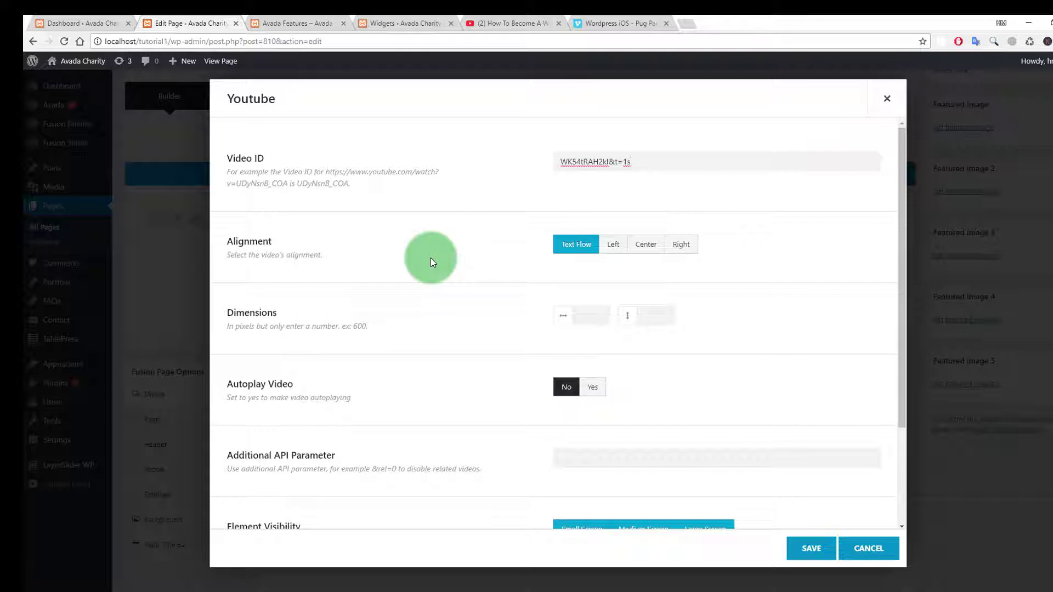
left_click(645, 244)
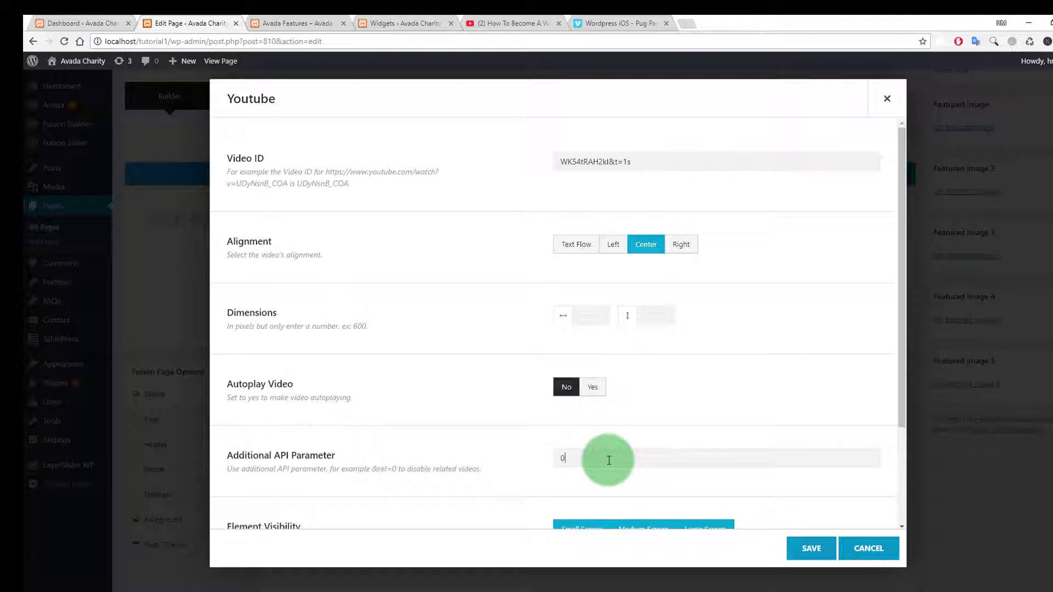
left_click_drag(901, 235, 886, 356)
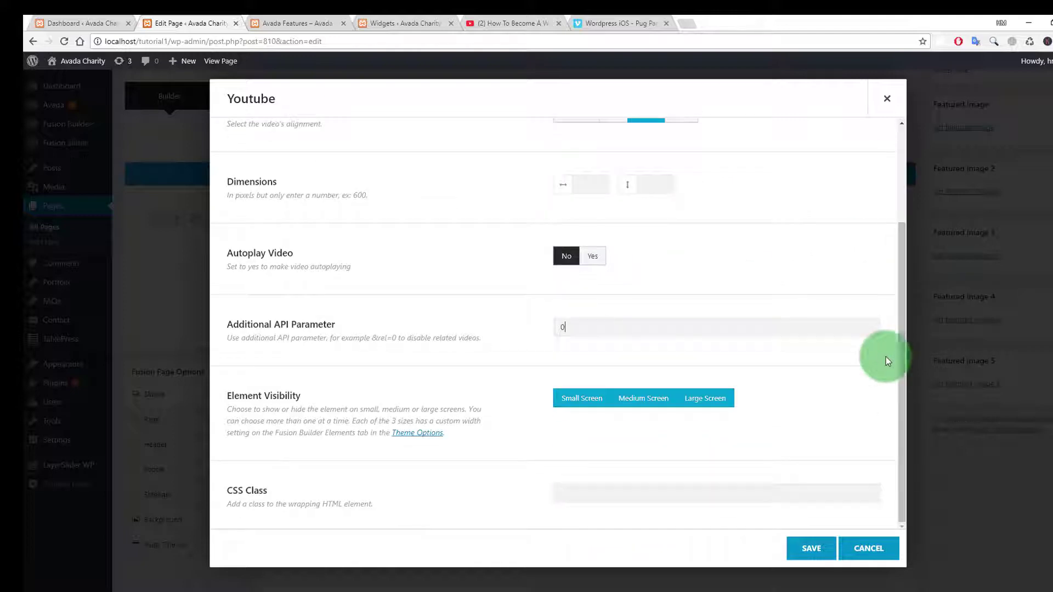
left_click(804, 549)
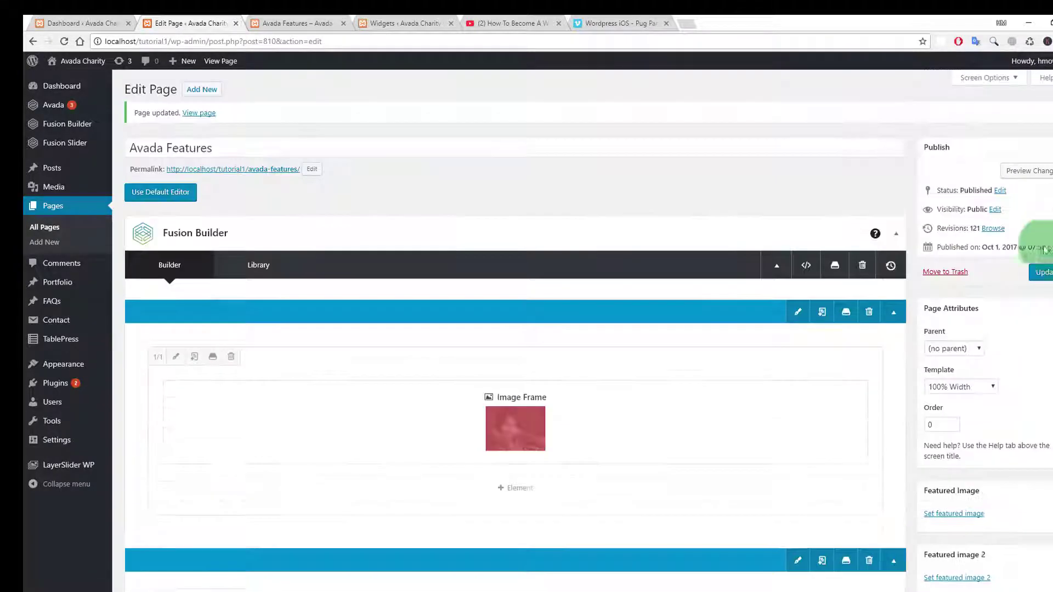
left_click(1042, 272)
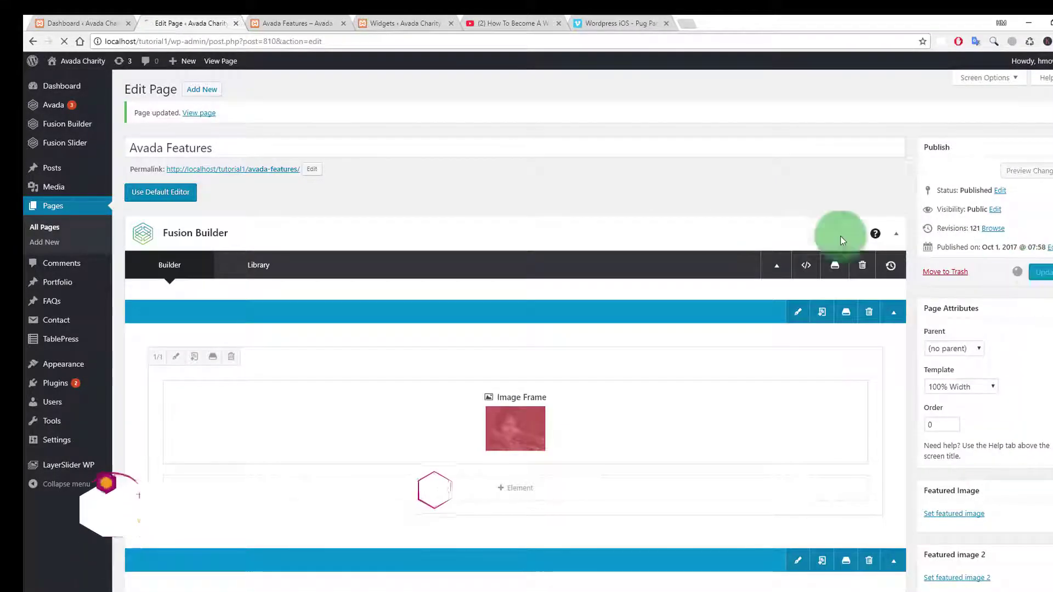
- Reload the live Avada Features page and play the embedded YouTube video below the image
left_click(312, 28)
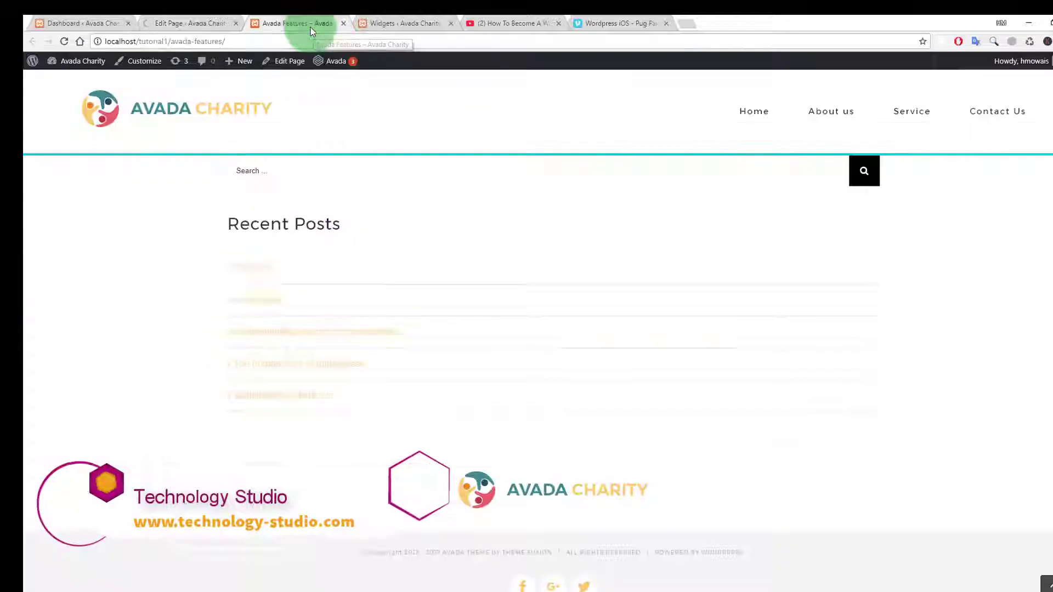
right_click(187, 305)
left_click(197, 339)
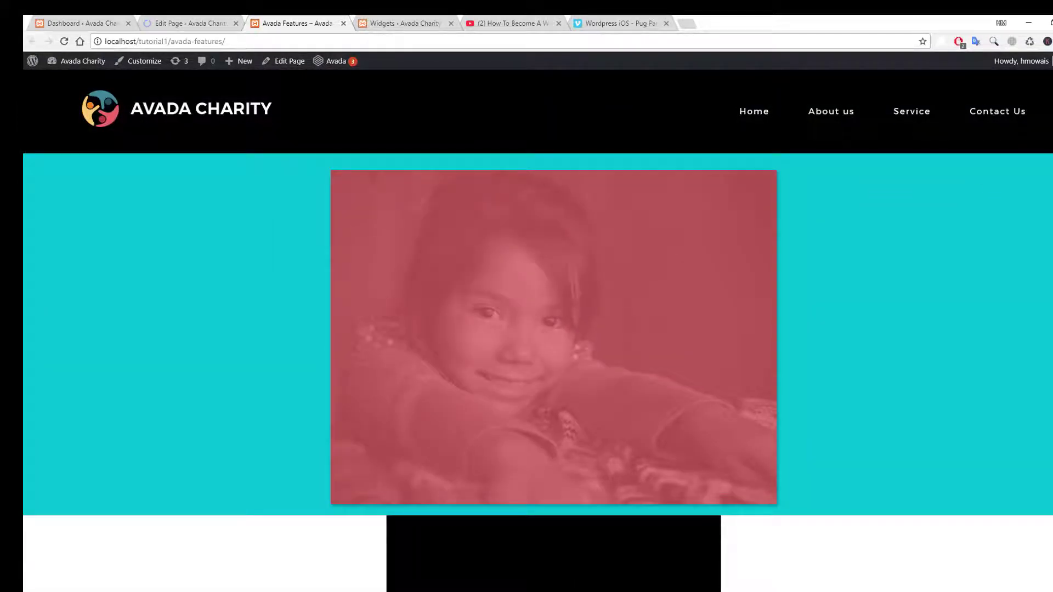
scroll(537, 373, "down", 4)
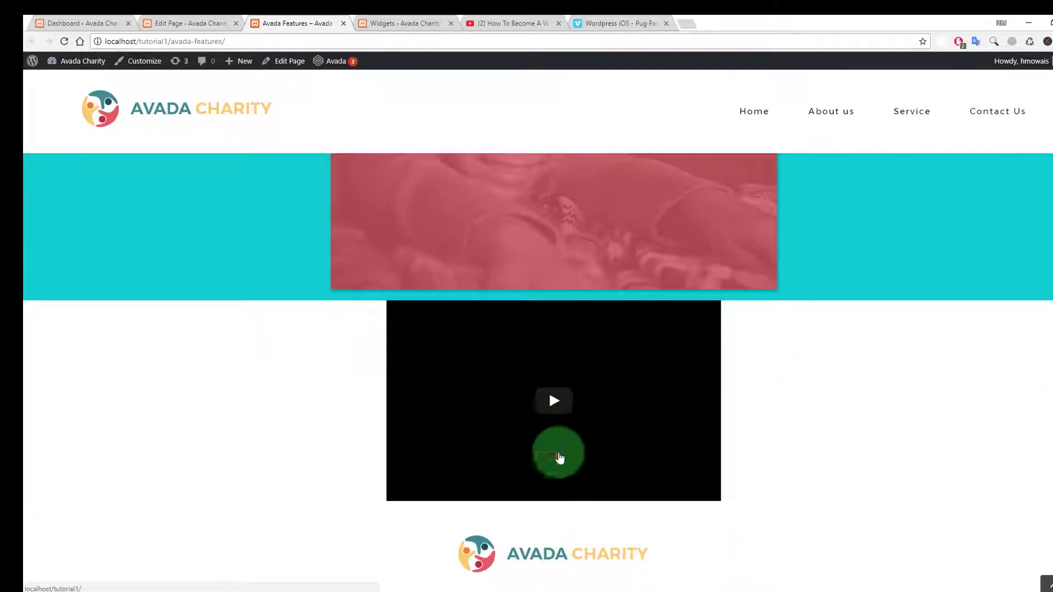
left_click(554, 403)
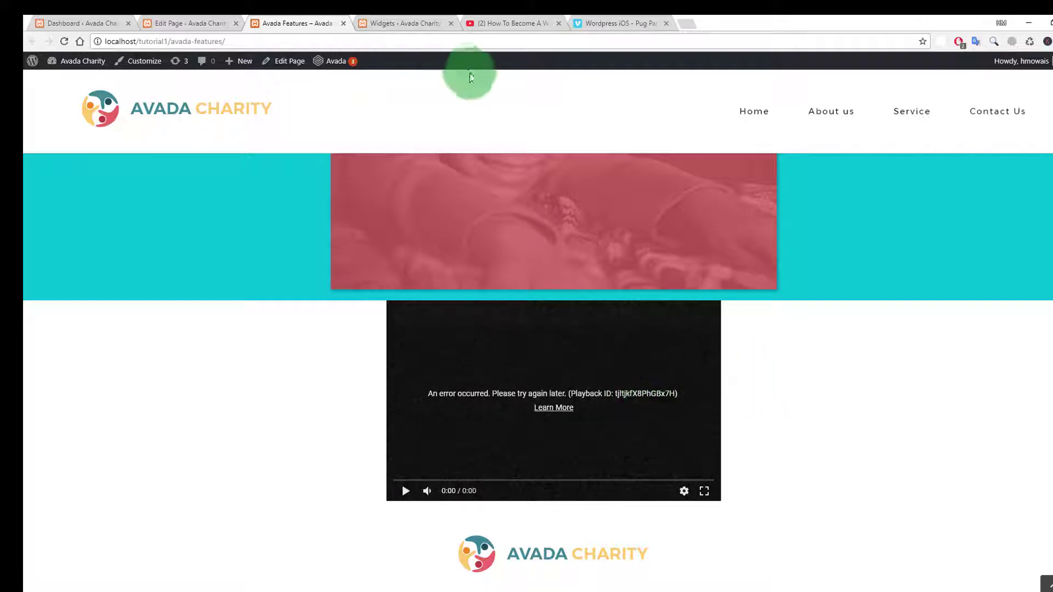
- Check the ID in the YouTube address, remove the =1s ending from the Youtube element's Video ID, and save and update the page
left_click(522, 22)
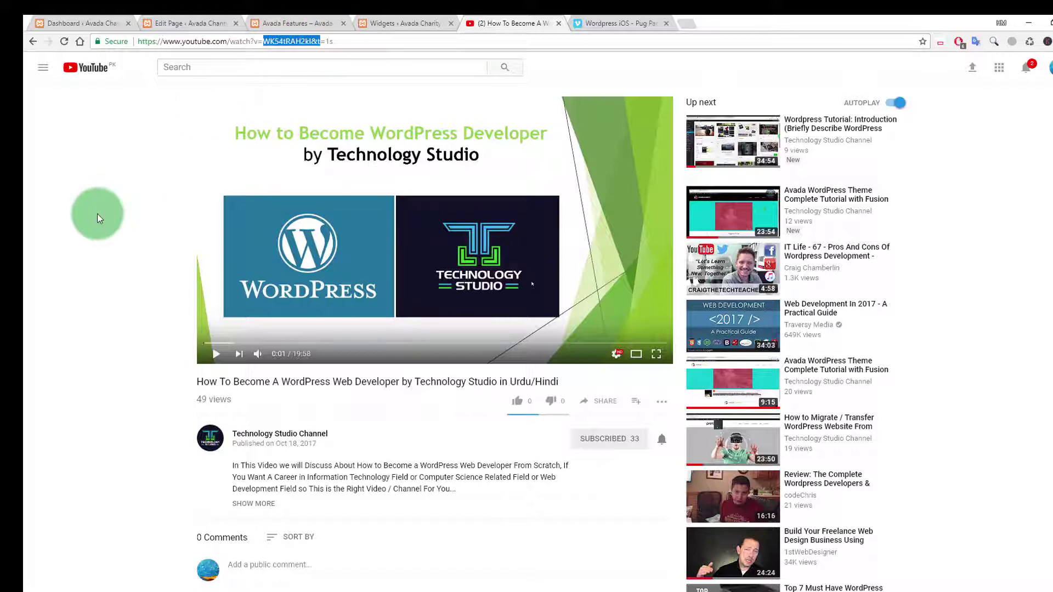
left_click(228, 28)
scroll(867, 341, "down", 8)
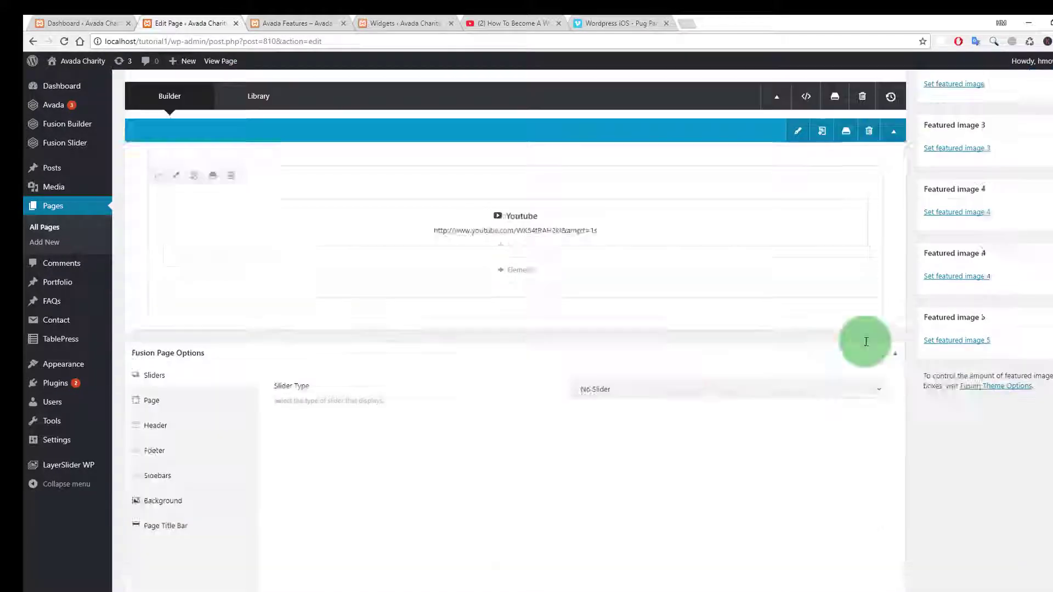
left_click(496, 183)
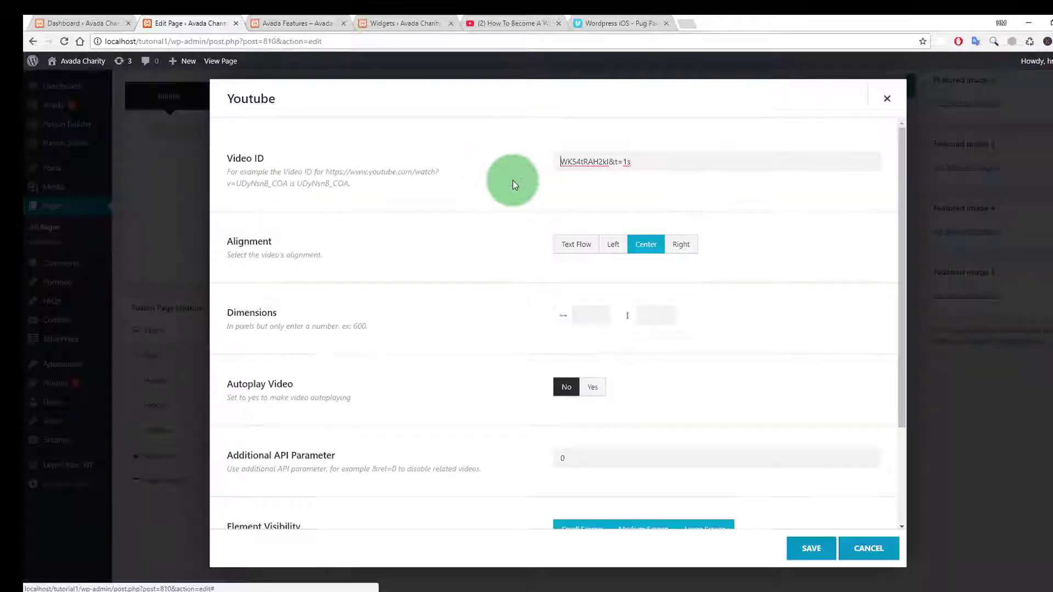
key("Tab")
key("End")
key("BackSpace")
key("BackSpace")
key("BackSpace")
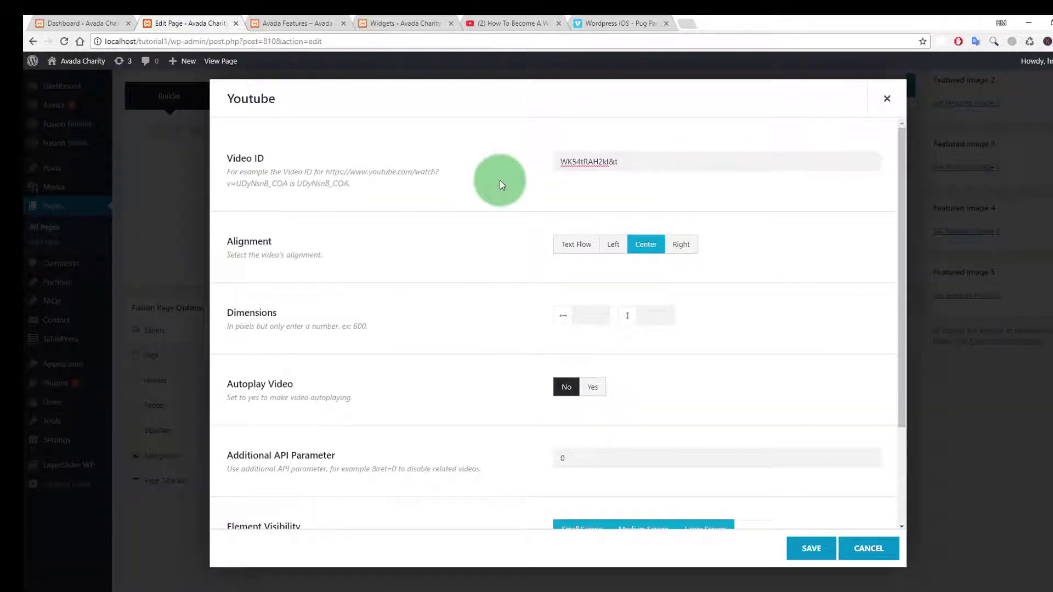
left_click(809, 548)
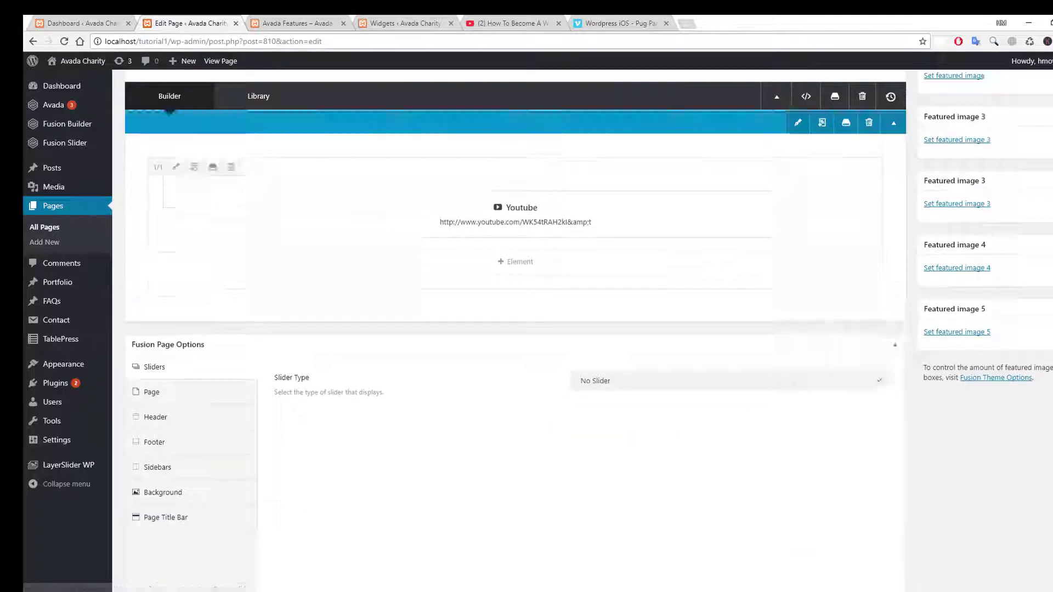
left_click(1040, 274)
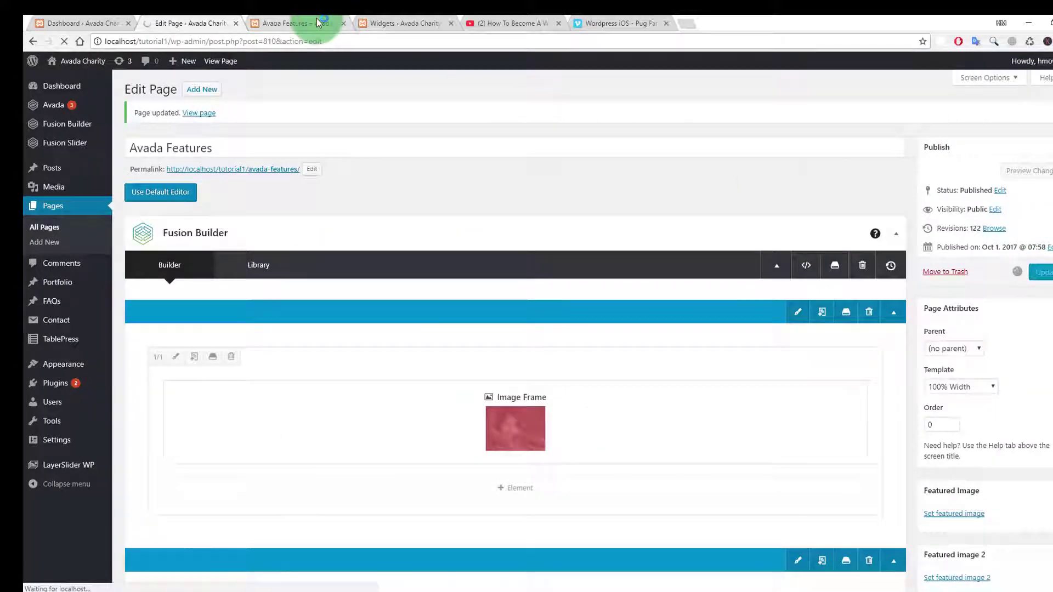
- Reload the live page until it refreshes and retry playing the embedded video with the shortened Video ID
left_click(317, 23)
right_click(166, 225)
left_click(191, 262)
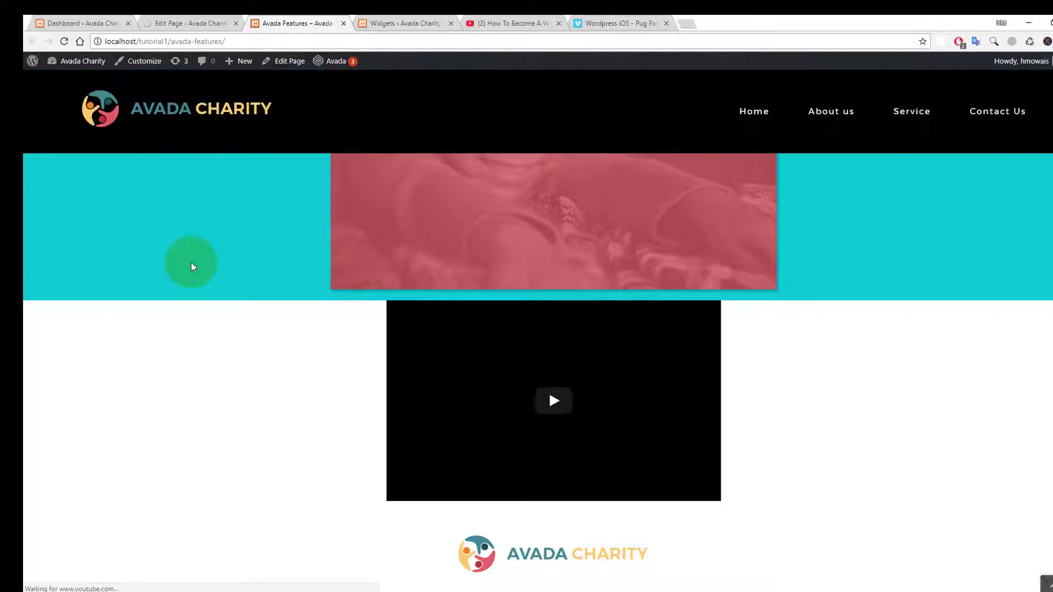
right_click(192, 264)
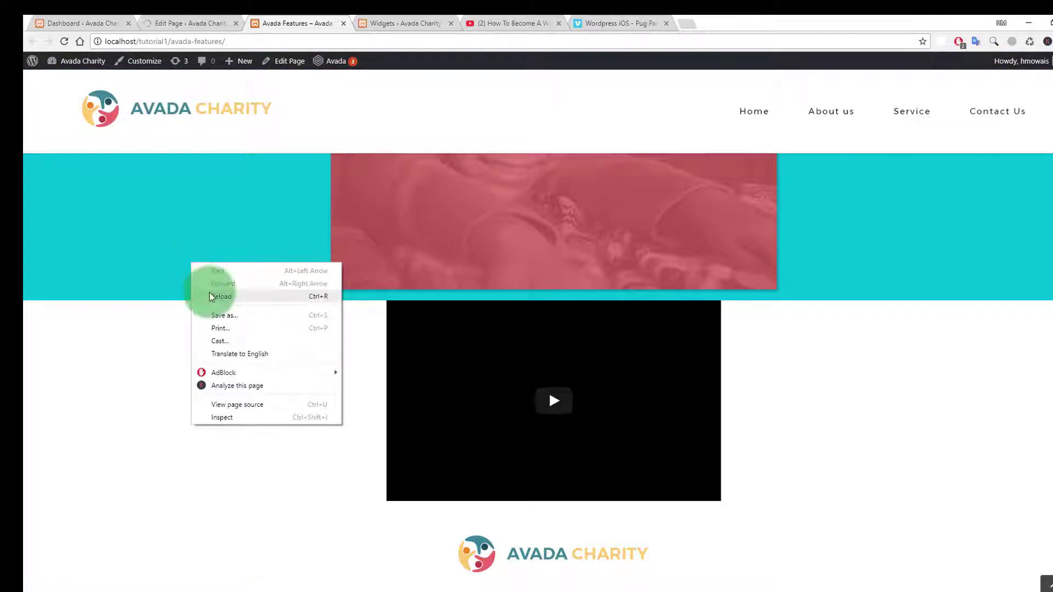
left_click(211, 297)
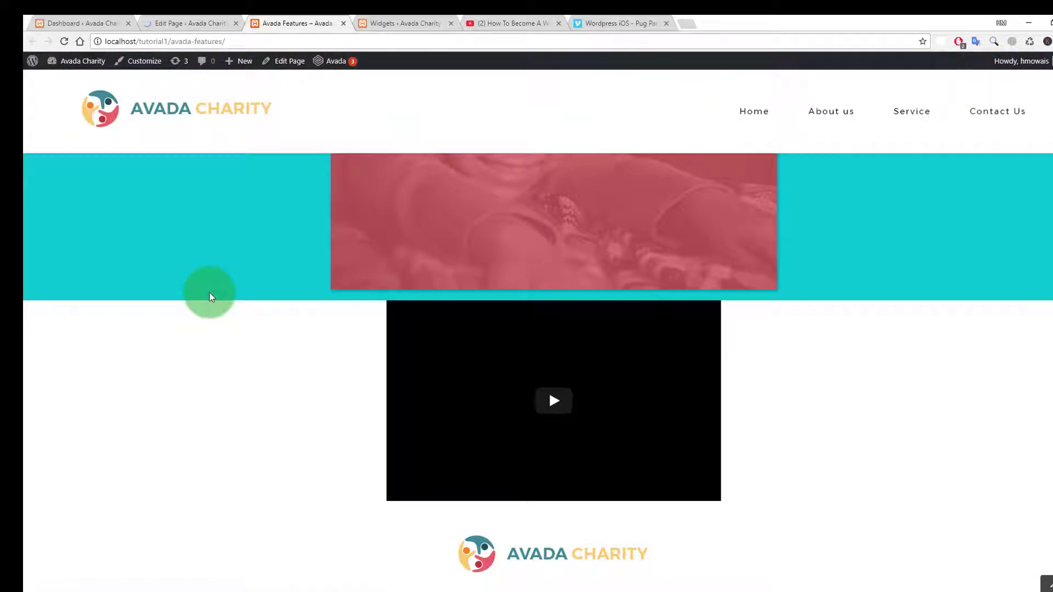
right_click(211, 296)
left_click(229, 325)
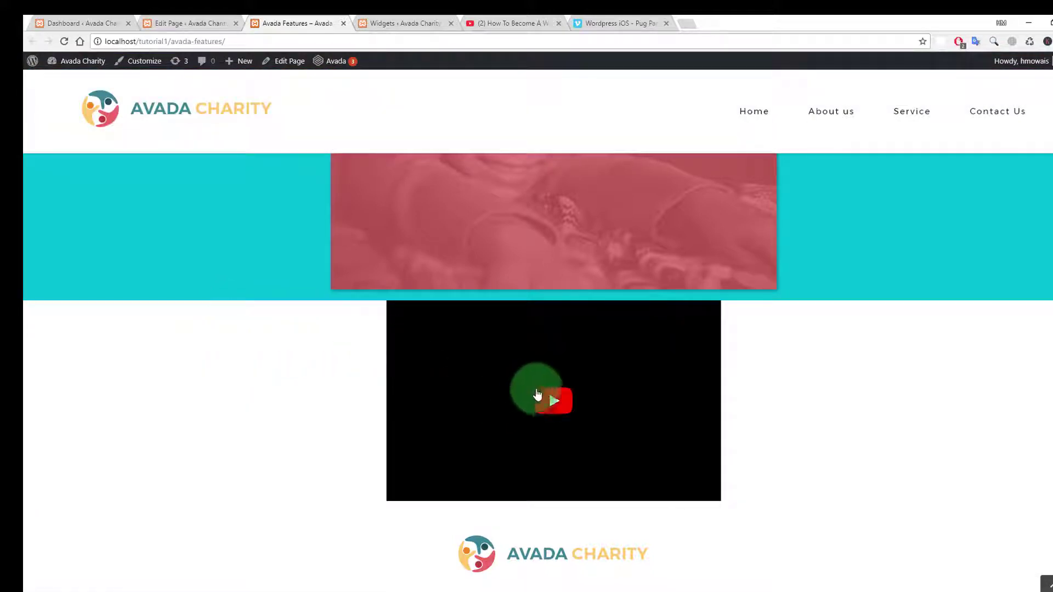
left_click(555, 399)
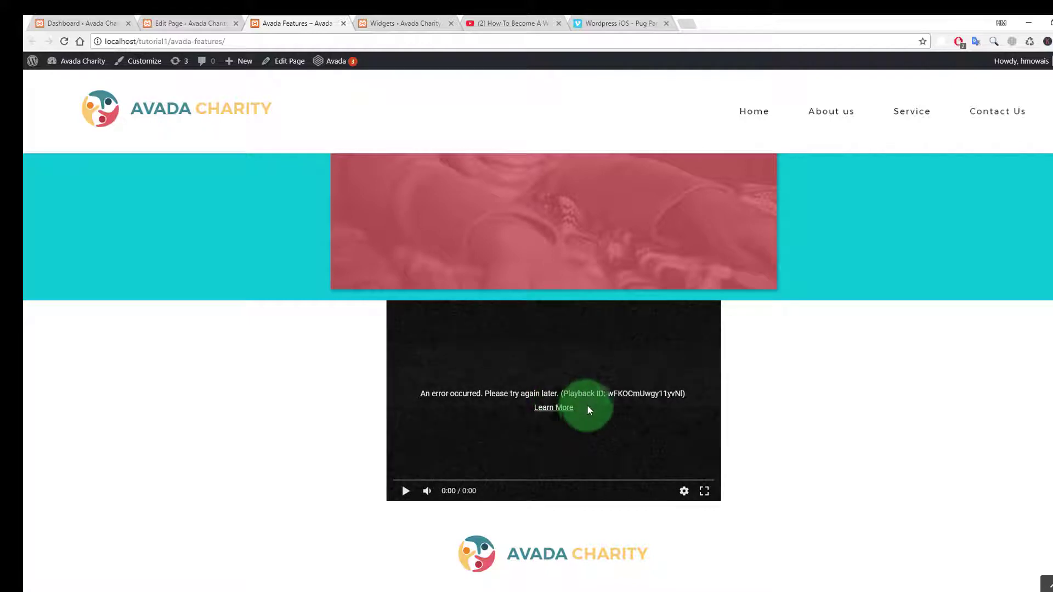